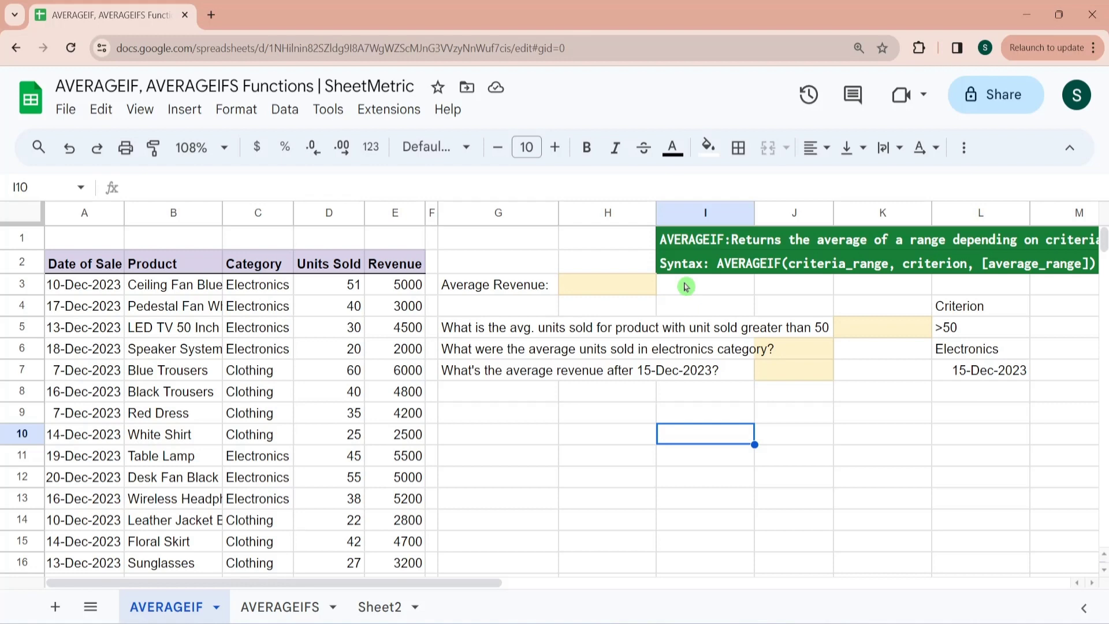
- Enter a sample AVERAGE formula for the numbers 10 and 30 in cell H3
{"action": "left_click", "coordinate": [634, 288]}
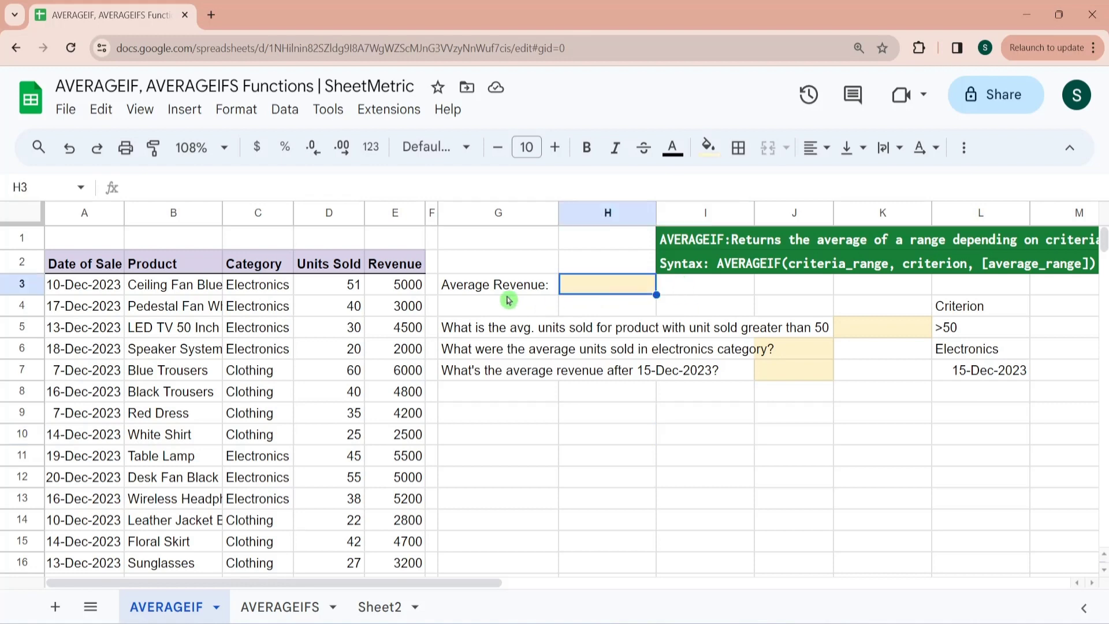
{"action": "type", "text": "=a"}
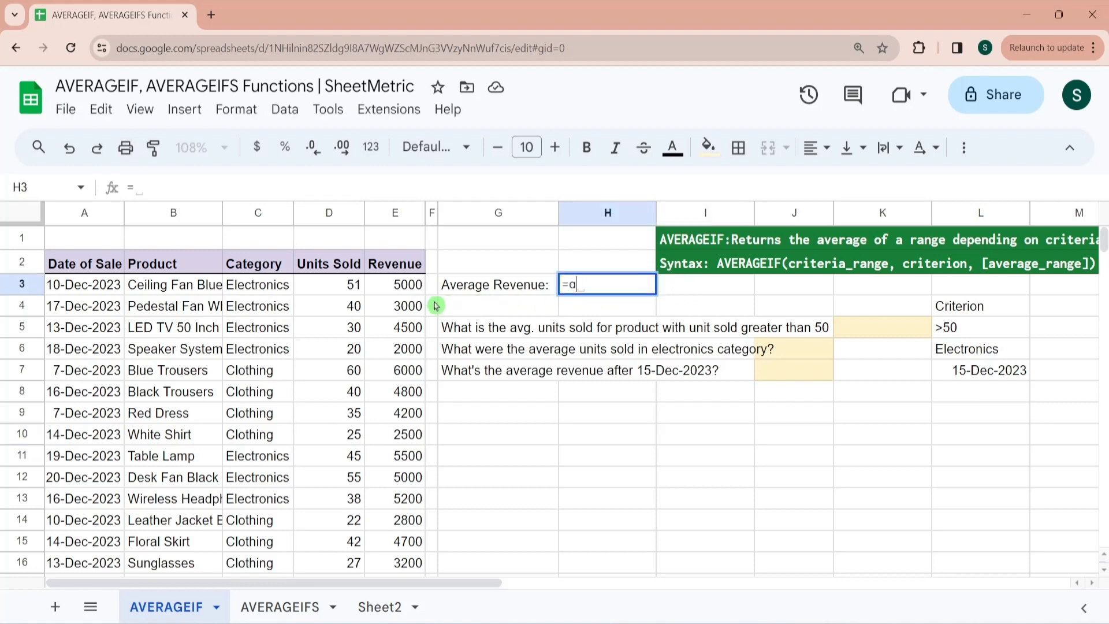
{"action": "type", "text": "verage"}
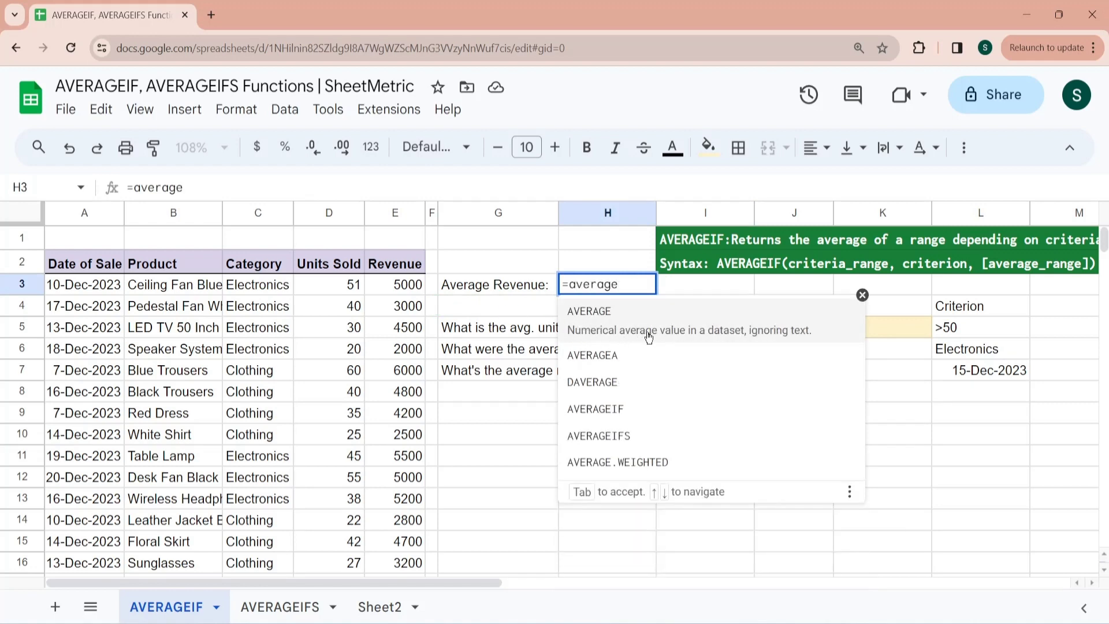
{"action": "left_click", "coordinate": [693, 333]}
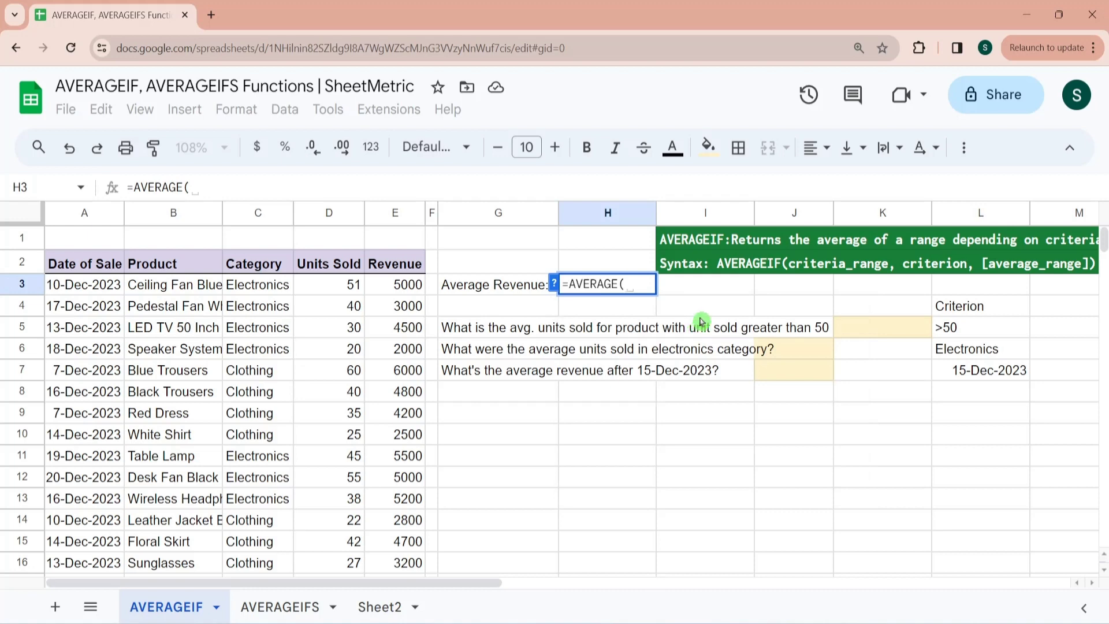
{"action": "type", "text": "10,"}
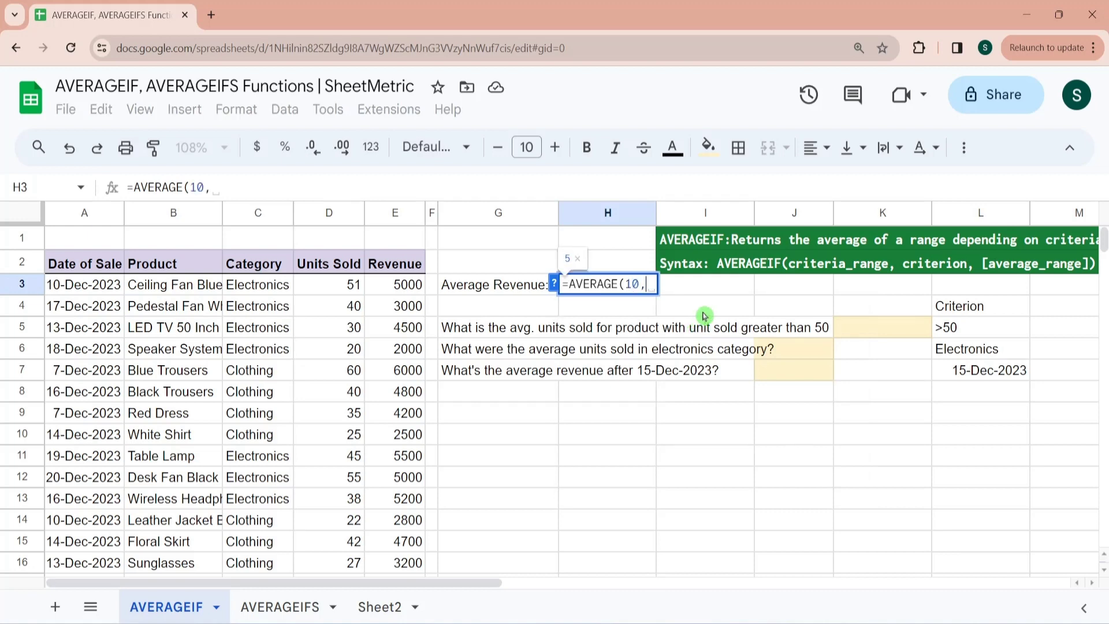
{"action": "type", "text": "30"}
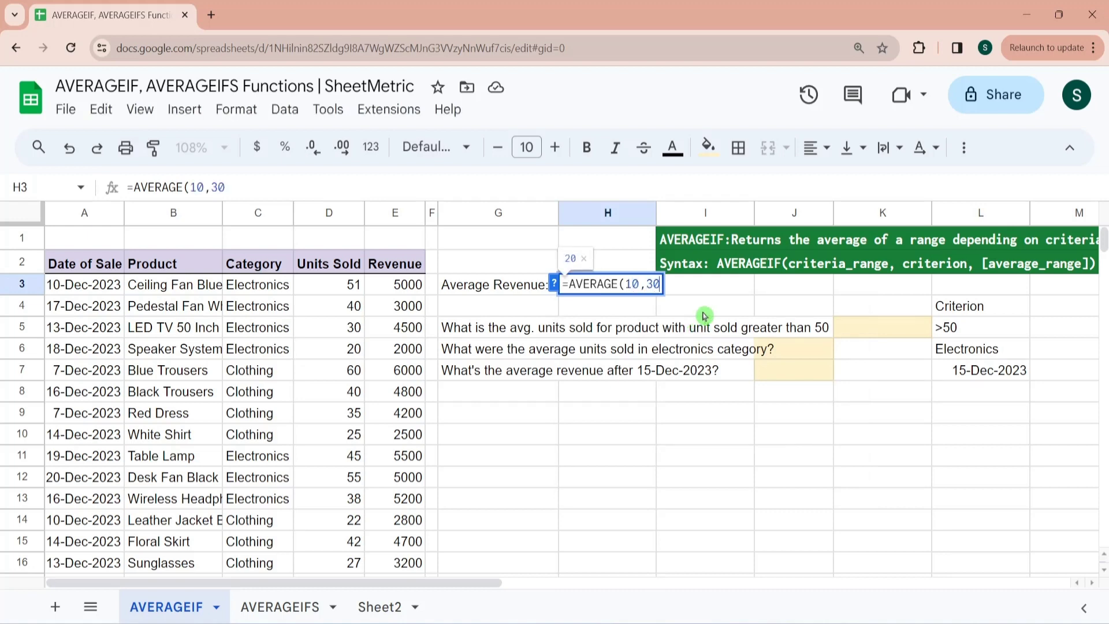
{"action": "type", "text": ")"}
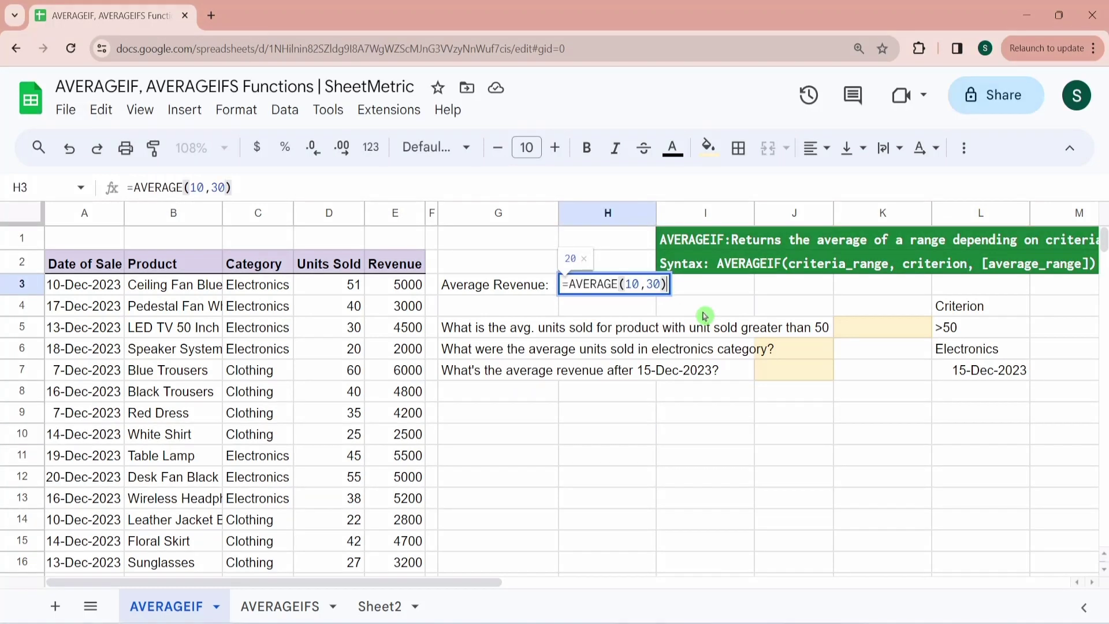
{"action": "key", "text": "Return"}
- Calculate the average revenue in cell H3 using the AVERAGE function over the range E3:E16
{"action": "key", "text": "Up"}
{"action": "type", "text": "=Average("}
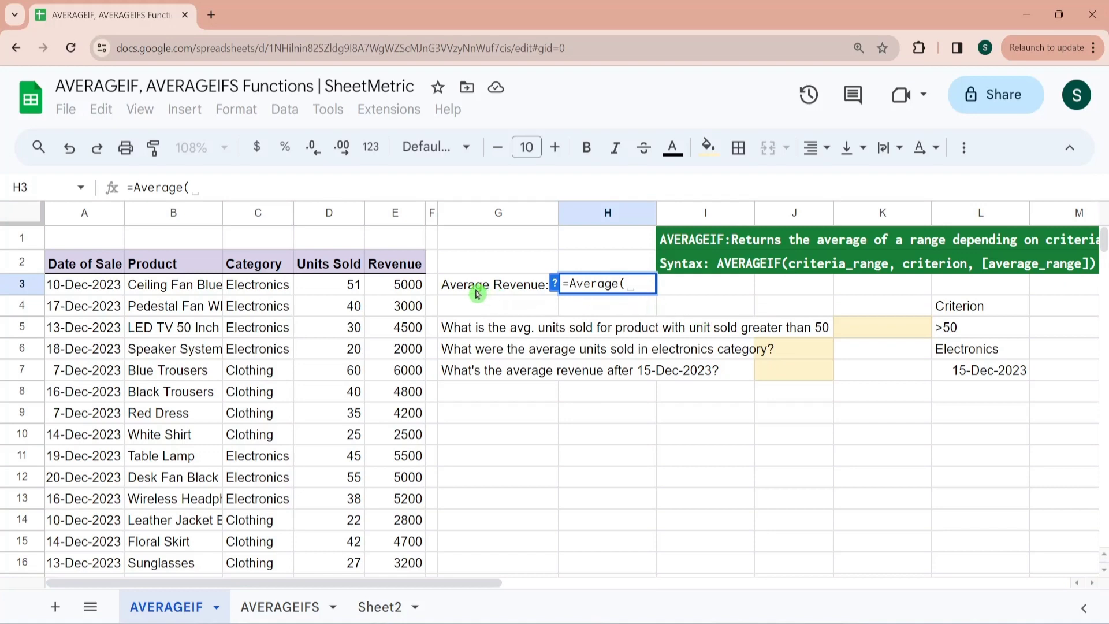
{"action": "left_click", "coordinate": [418, 285]}
{"action": "key", "text": "ctrl+shift+Down"}
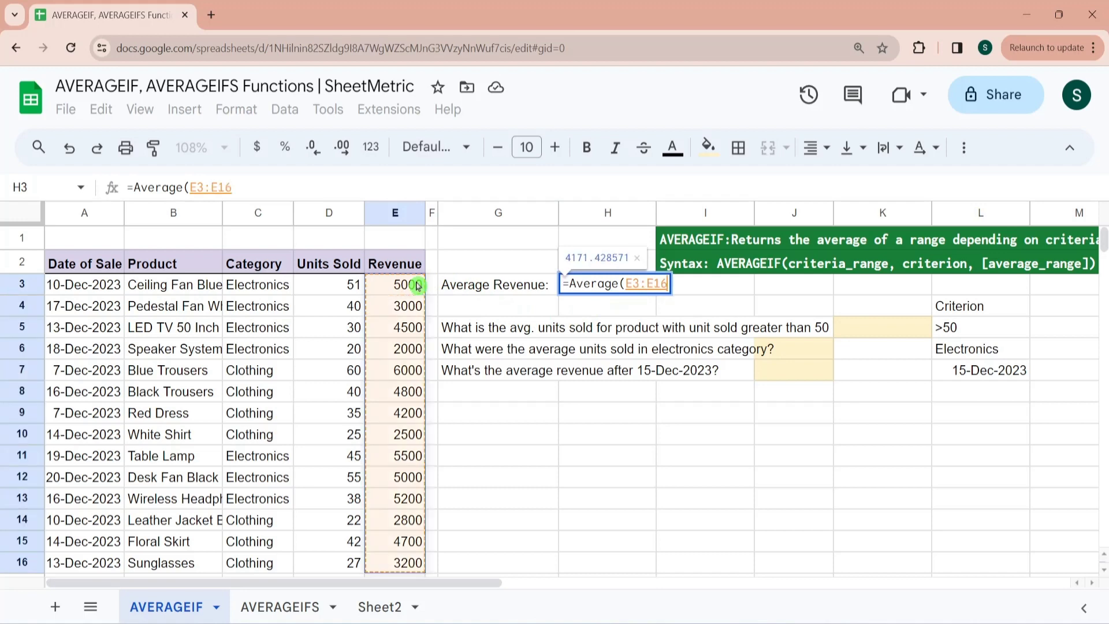
{"action": "key", "text": "Return"}
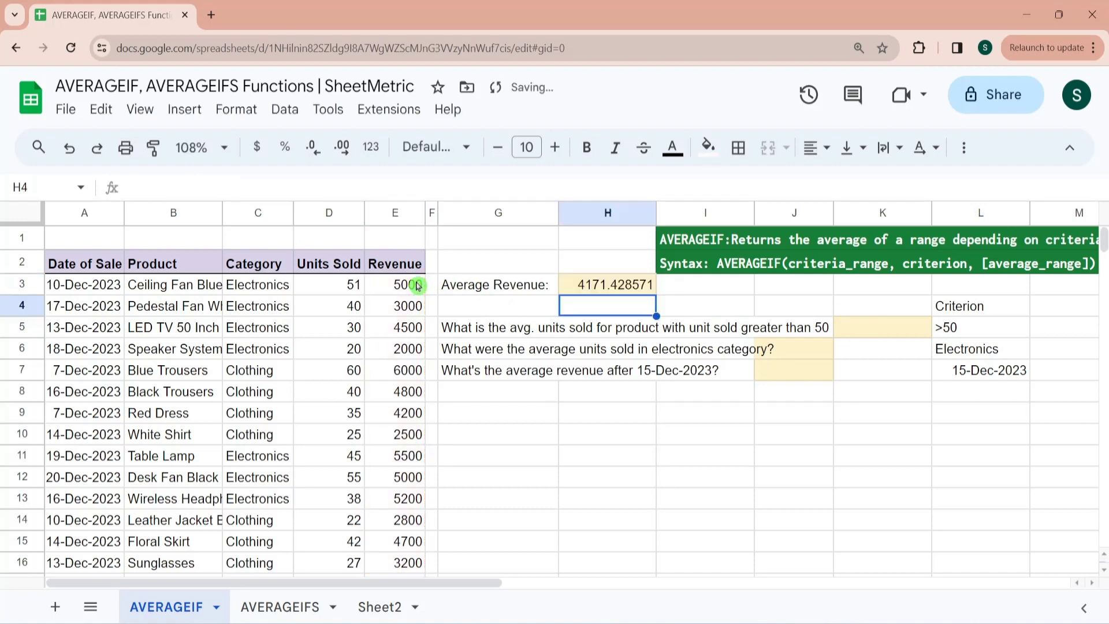
{"action": "key", "text": "Up"}
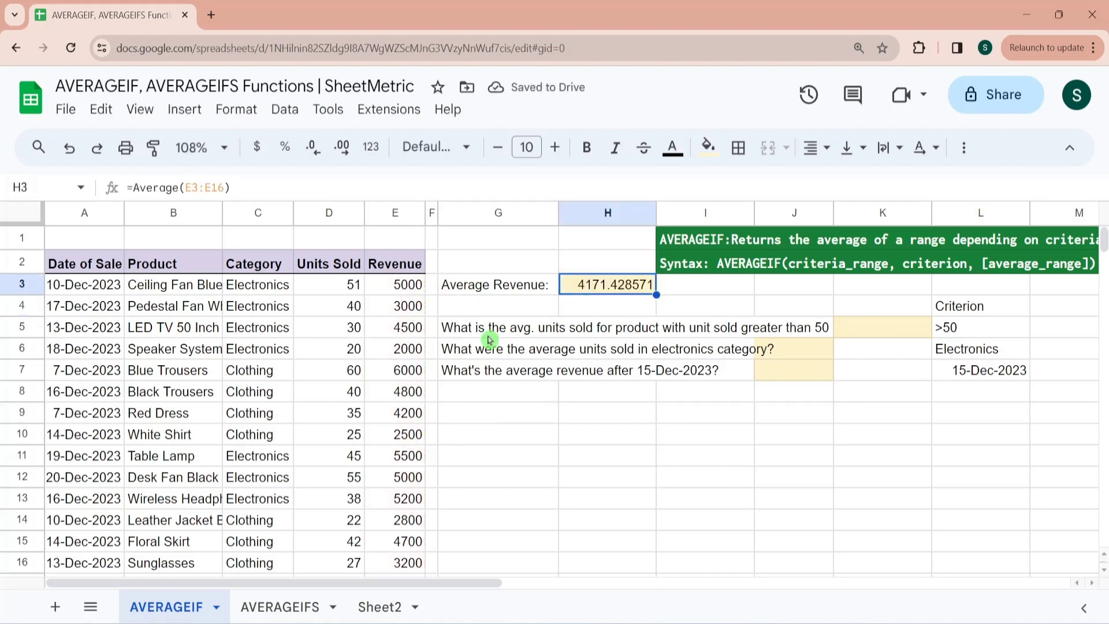
- Examine the Units Sold column for the question in G5, selecting the values above 50 together to see their average
{"action": "left_click", "coordinate": [488, 334]}
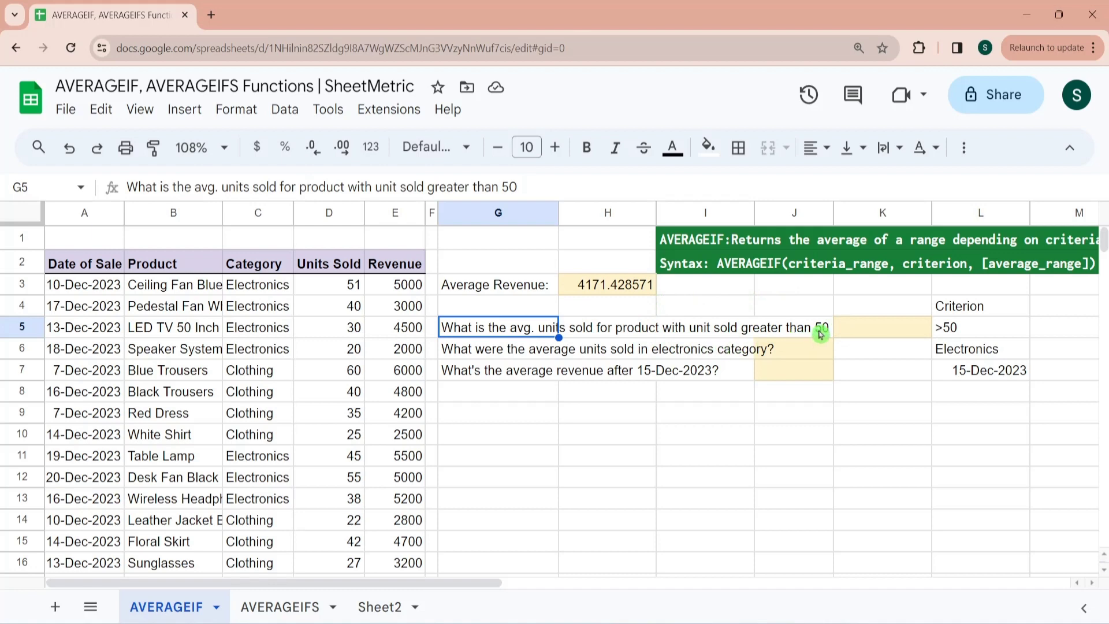
{"action": "left_click", "coordinate": [342, 286]}
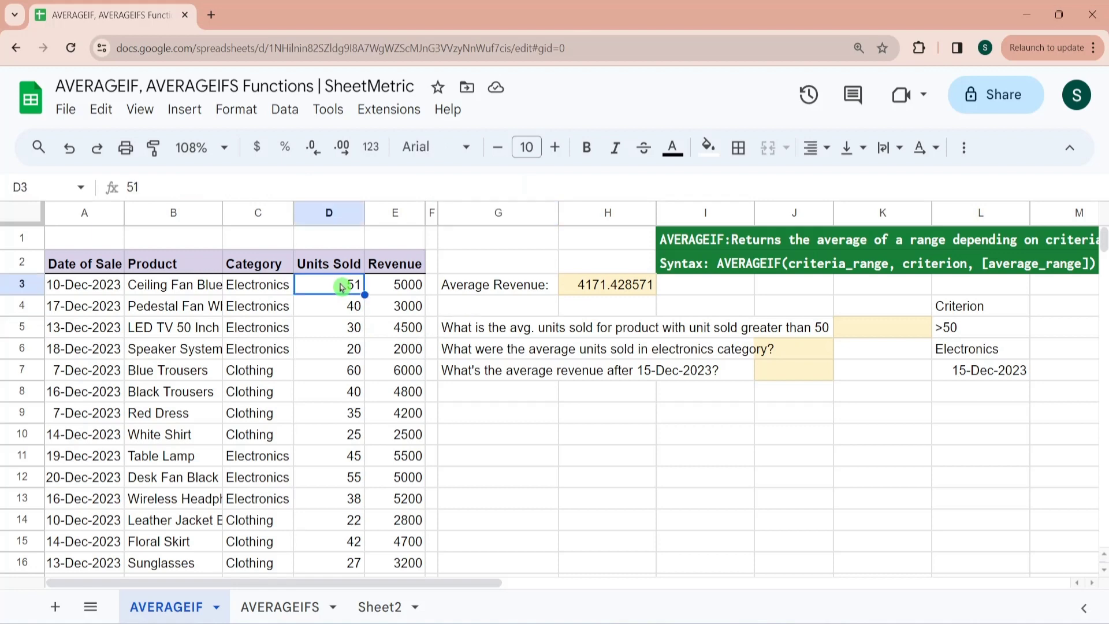
{"action": "key", "text": "ctrl+shift+Down"}
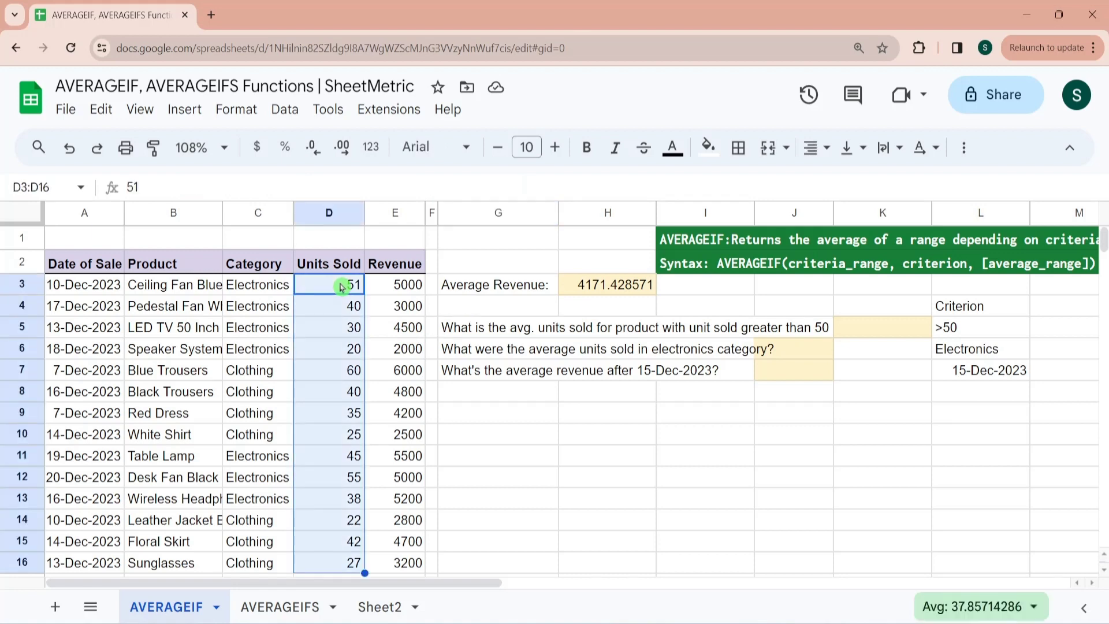
{"action": "left_click", "coordinate": [337, 481]}
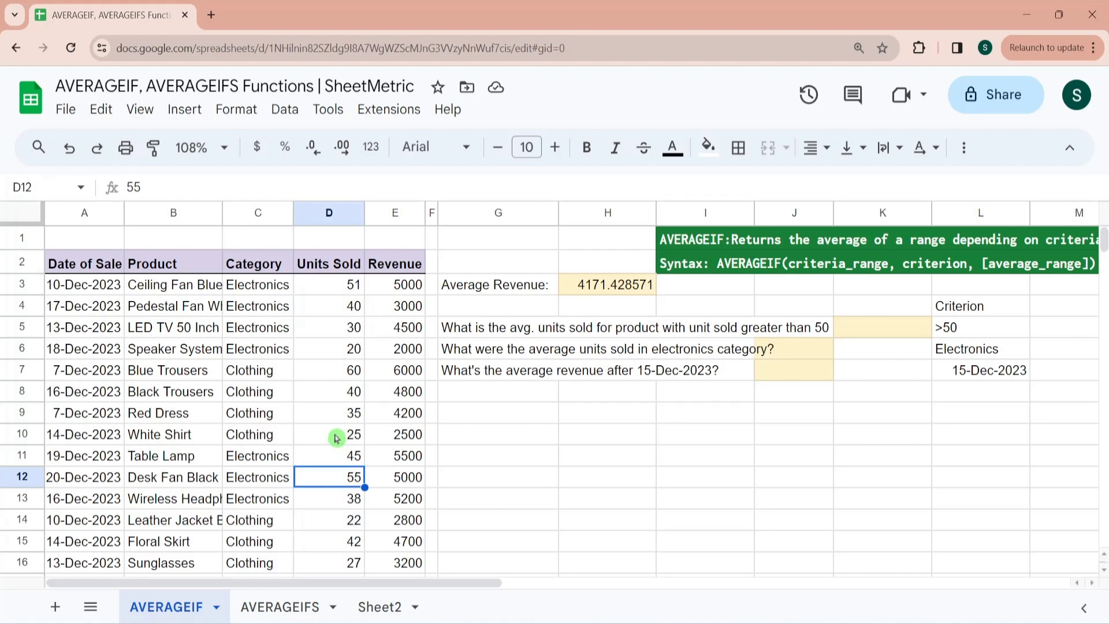
{"action": "left_click", "coordinate": [350, 292]}
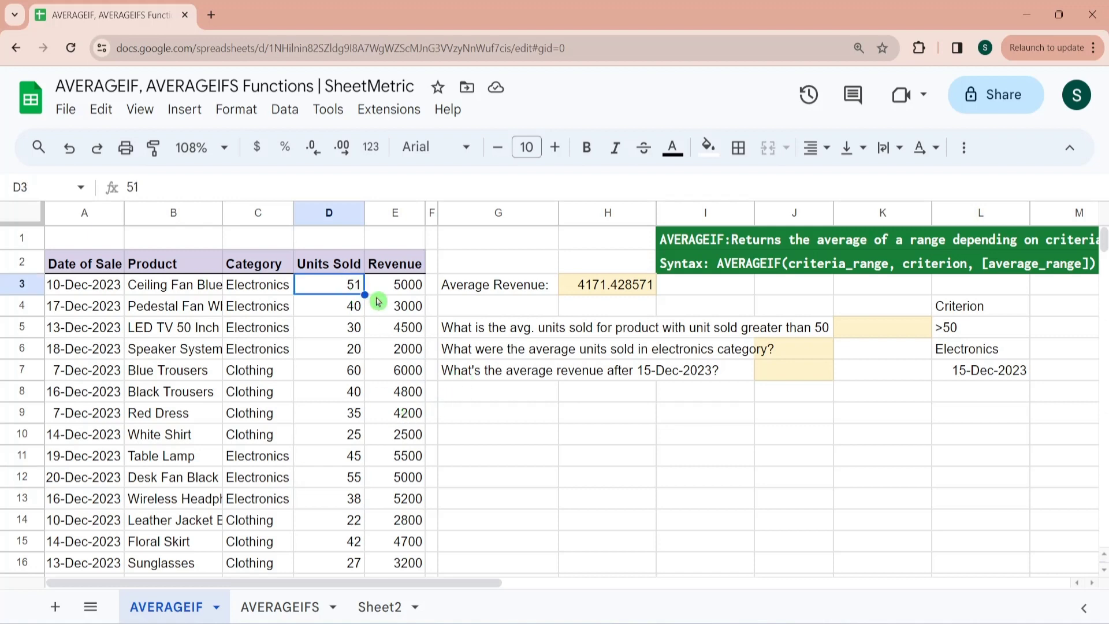
{"action": "left_click", "coordinate": [357, 378], "text": "ctrl"}
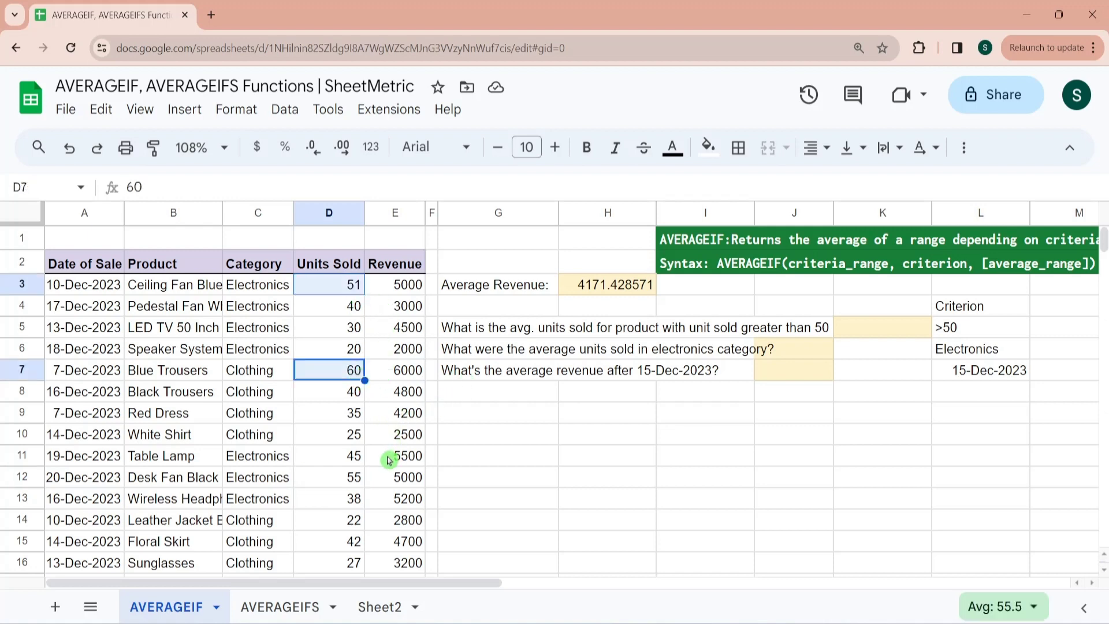
{"action": "left_click", "coordinate": [356, 482], "text": "ctrl"}
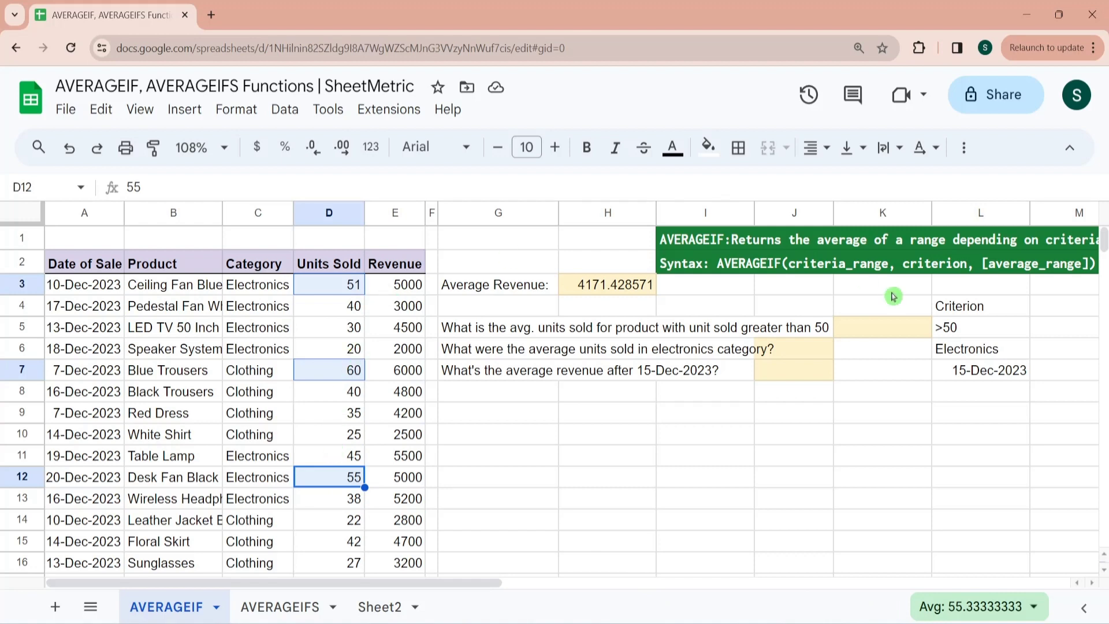
- Start an AVERAGEIF formula in cell K5 with the Units Sold values D3:D16 as its criteria range
{"action": "left_click", "coordinate": [848, 328]}
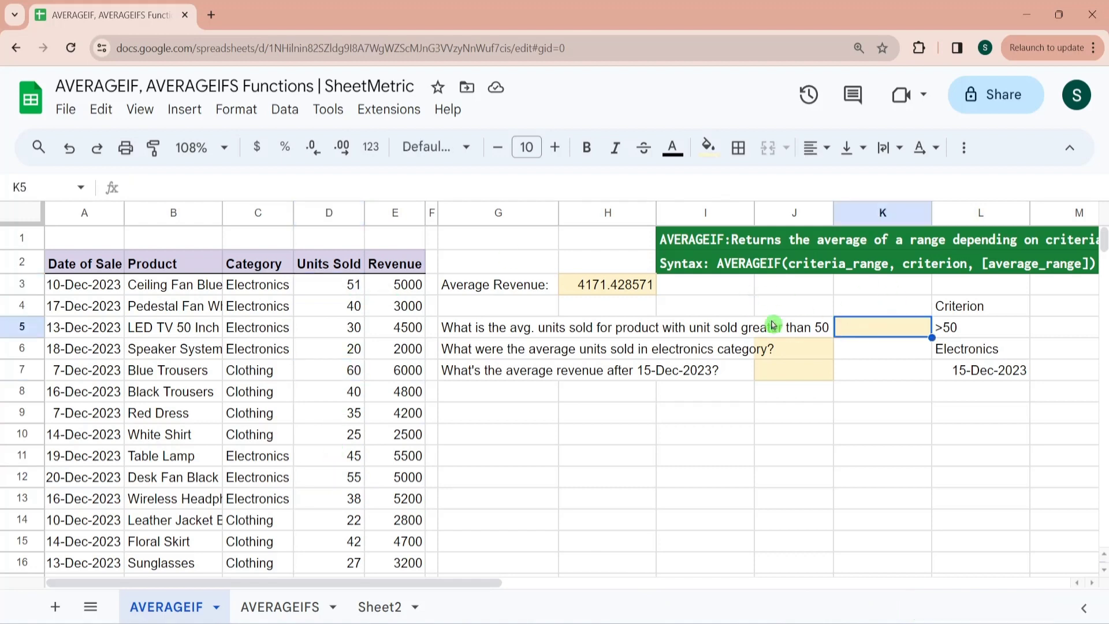
{"action": "left_click", "coordinate": [693, 265]}
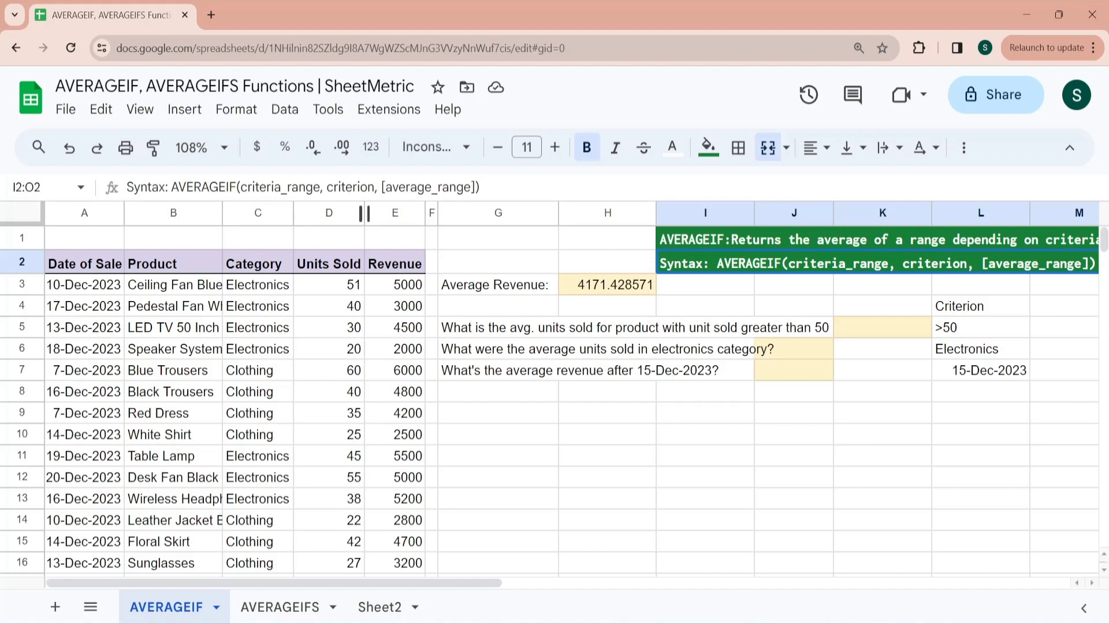
{"action": "left_click", "coordinate": [841, 326]}
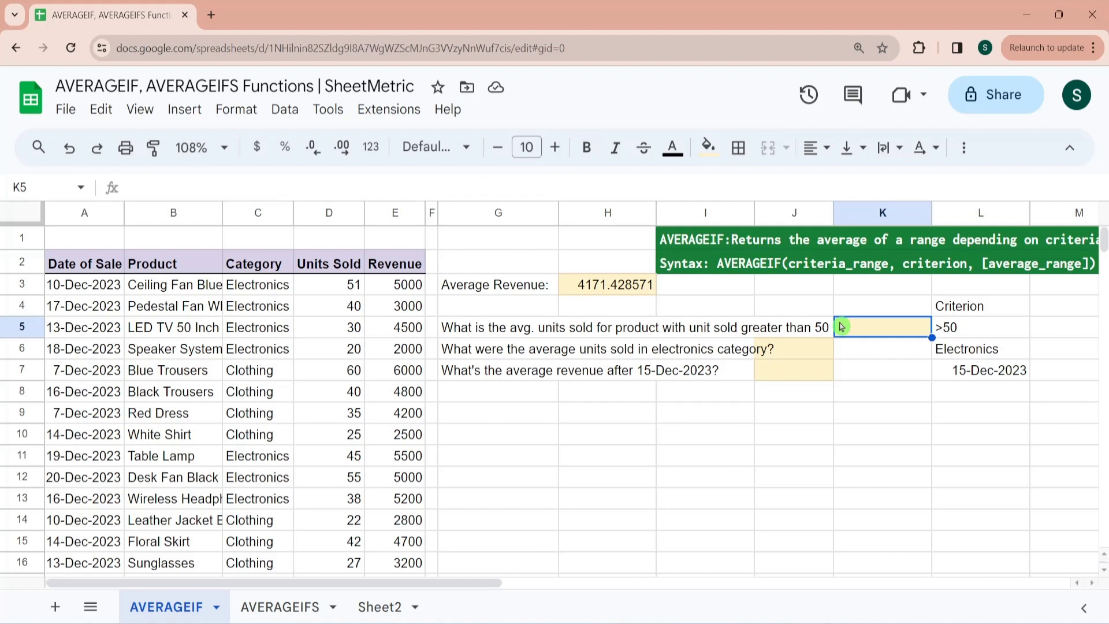
{"action": "type", "text": "=av"}
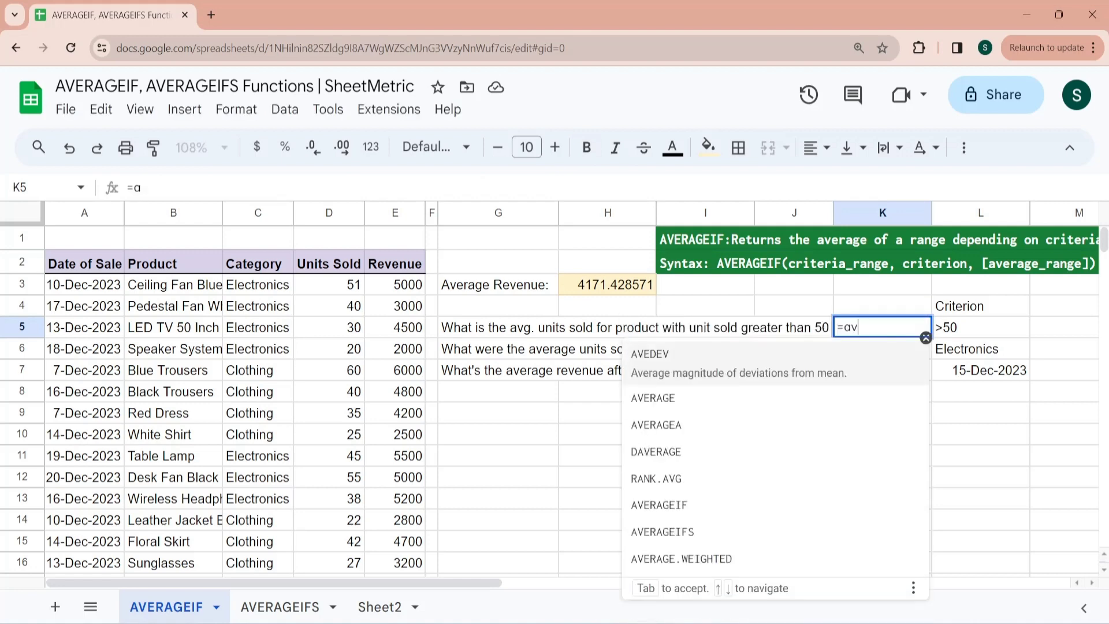
{"action": "type", "text": "erageif"}
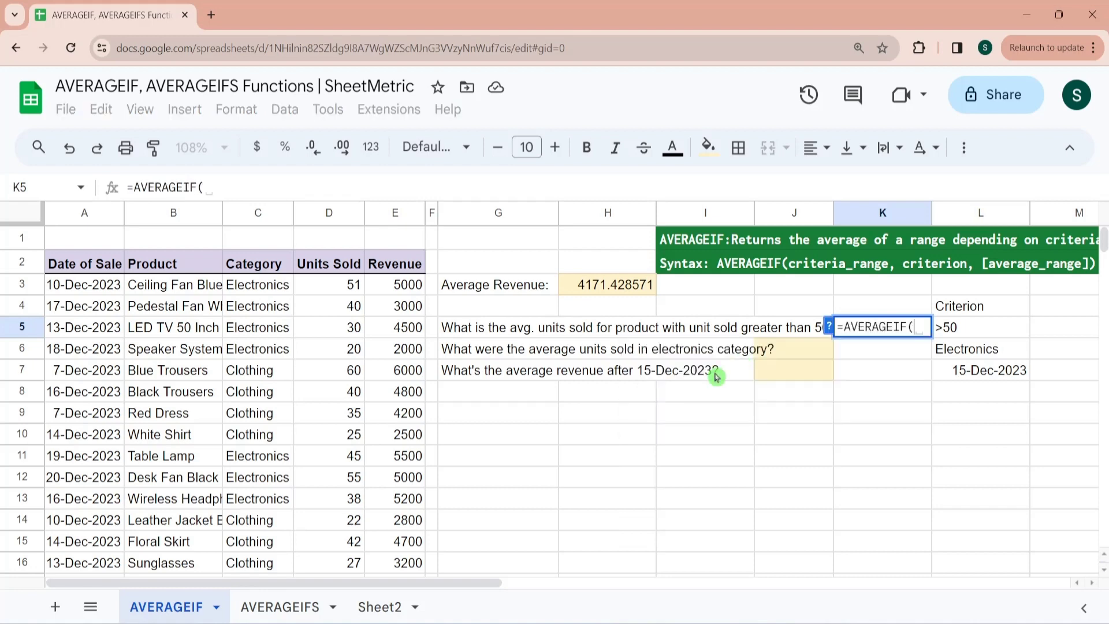
{"action": "left_click", "coordinate": [744, 363]}
{"action": "left_click", "coordinate": [341, 286]}
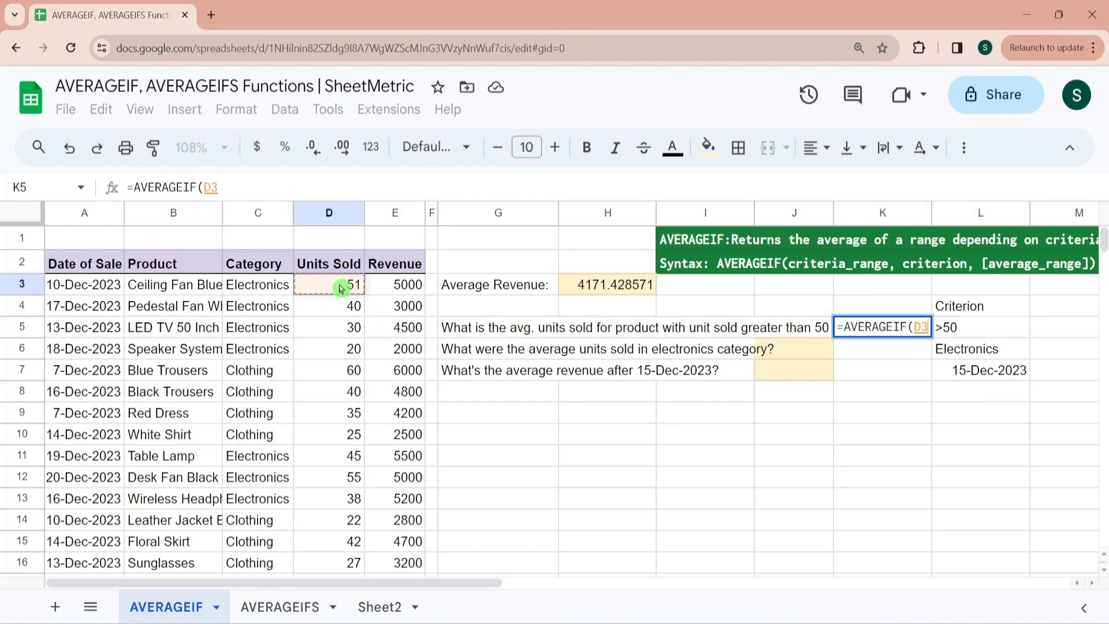
{"action": "key", "text": "ctrl+shift+Down"}
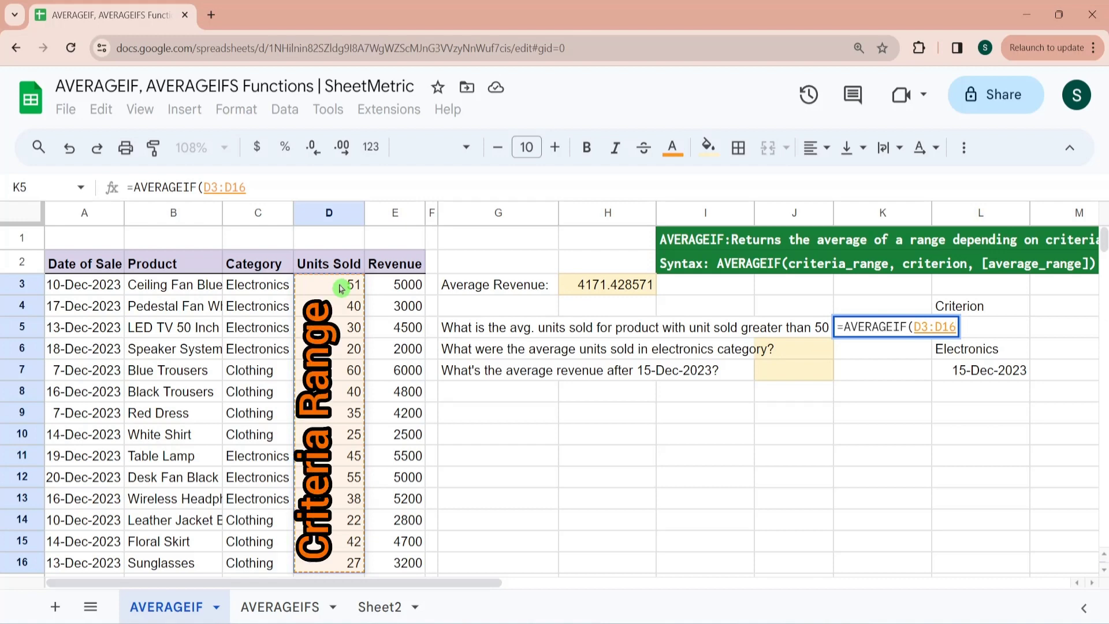
- Complete the AVERAGEIF formula in K5 with the criterion ">50" and no separate average range
{"action": "type", "text": ","}
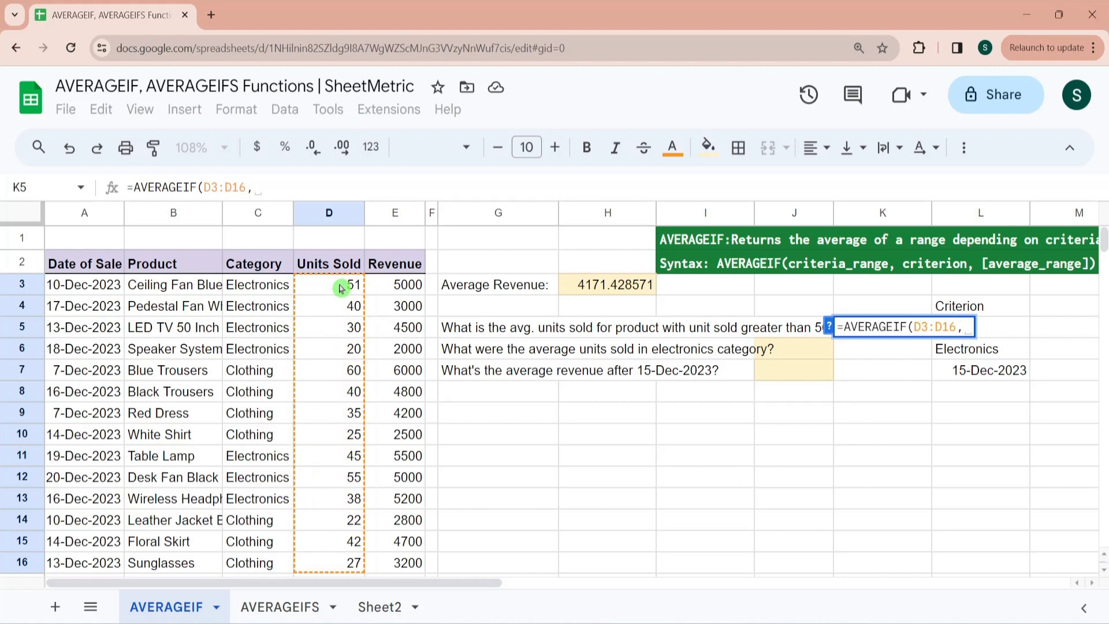
{"action": "type", "text": "\">50"}
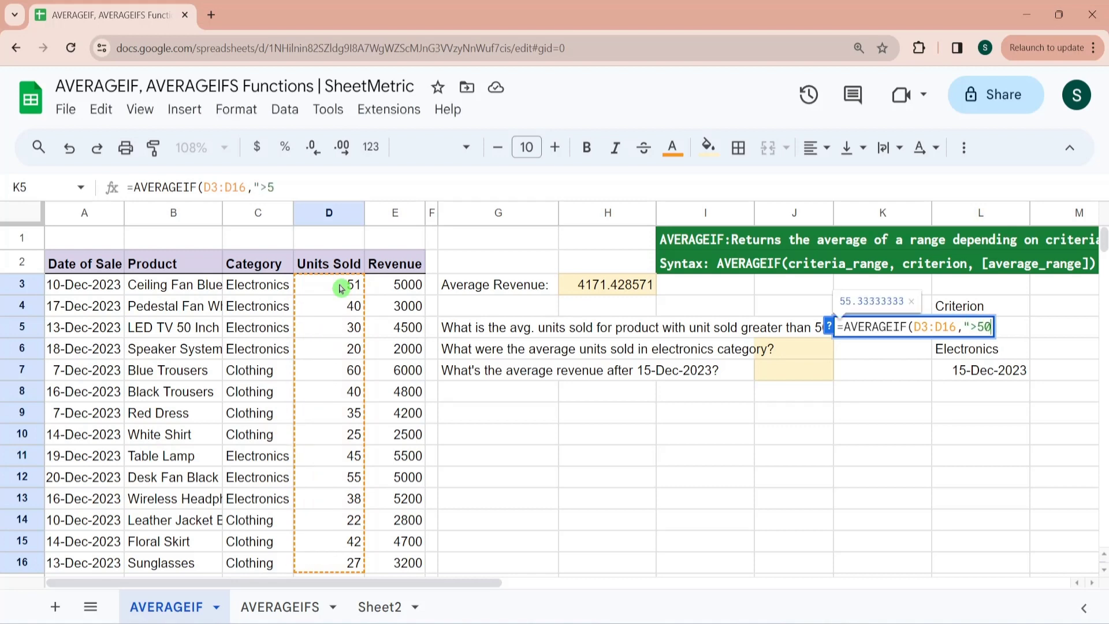
{"action": "type", "text": "\","}
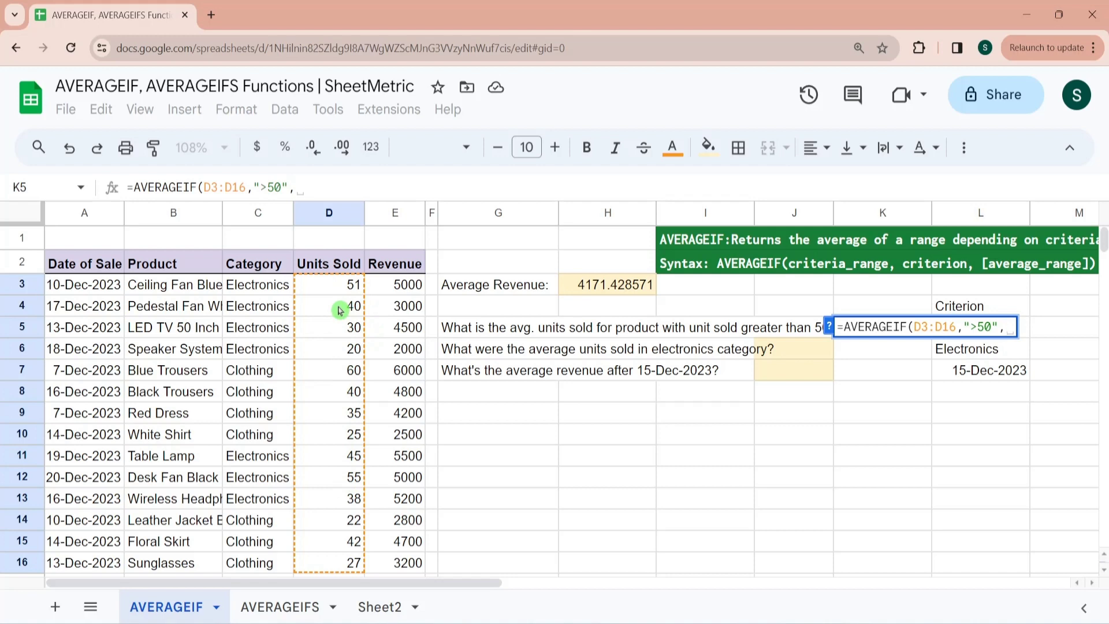
{"action": "key", "text": "BackSpace"}
{"action": "type", "text": ")"}
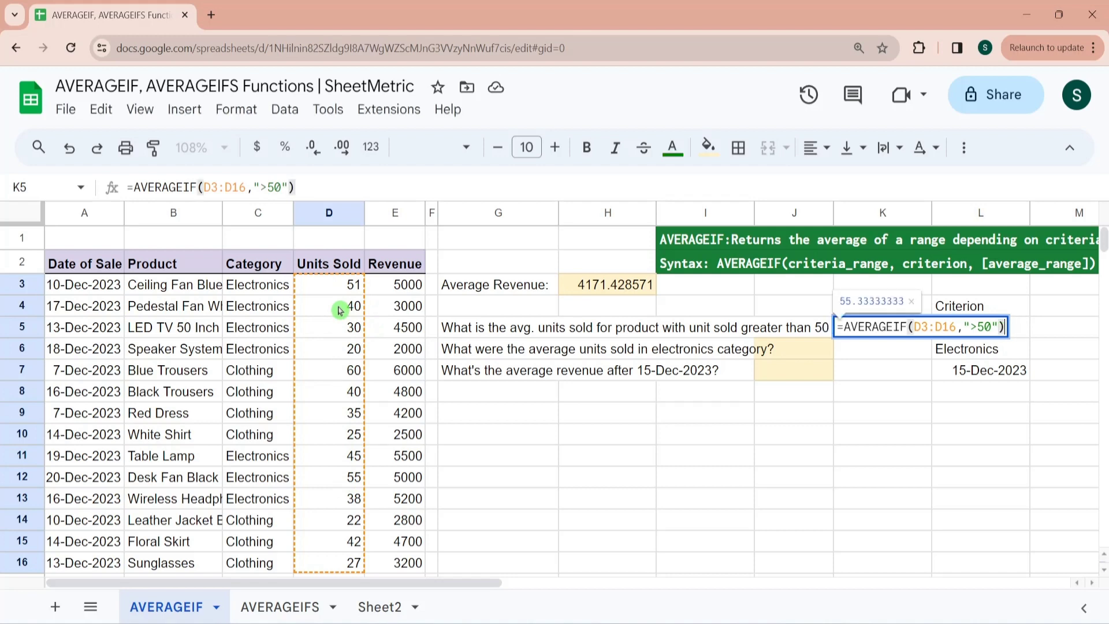
{"action": "key", "text": "Return"}
{"action": "key", "text": "Up"}
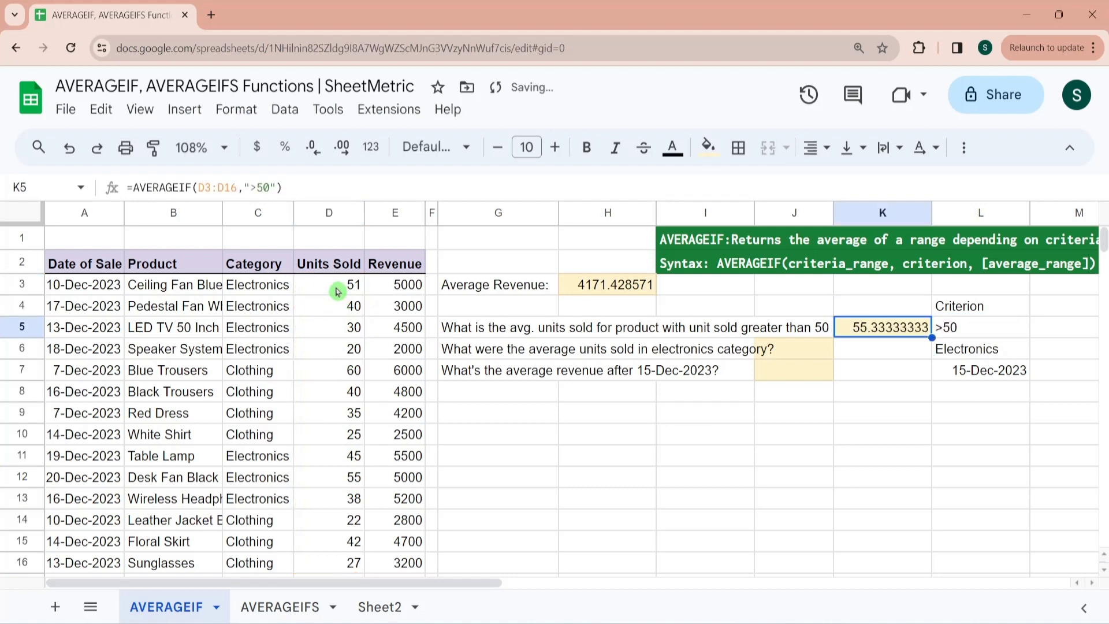
- Check the K5 result against the average of cells D3, D7 and D12, and inspect the AVERAGEIF formula in K5
{"action": "left_click", "coordinate": [341, 285]}
{"action": "left_click", "coordinate": [356, 372], "text": "ctrl"}
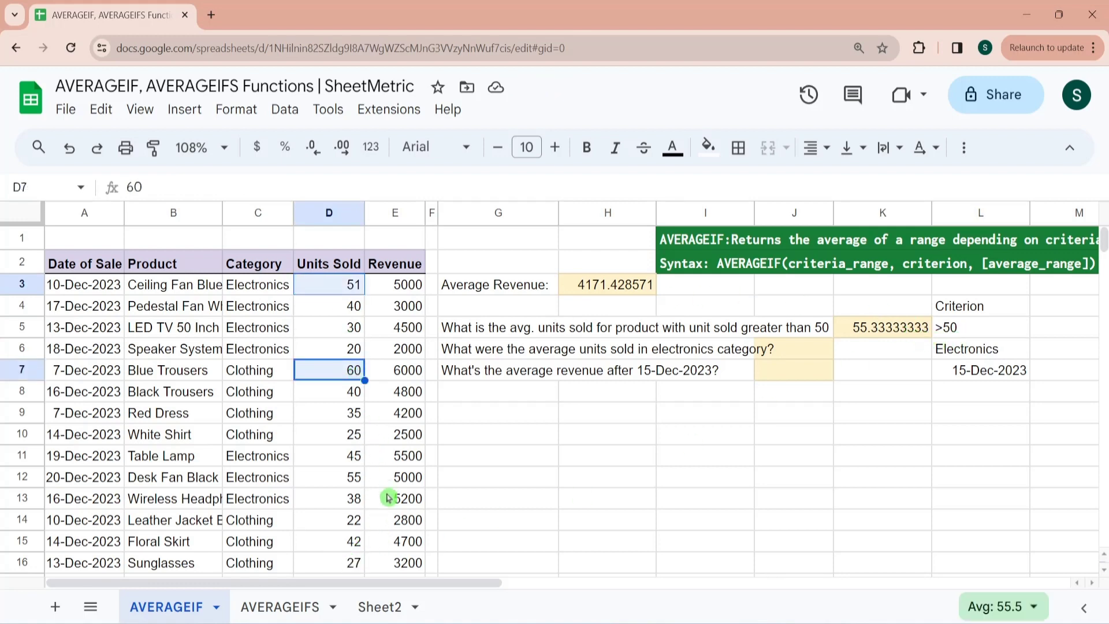
{"action": "left_click", "coordinate": [351, 478], "text": "ctrl"}
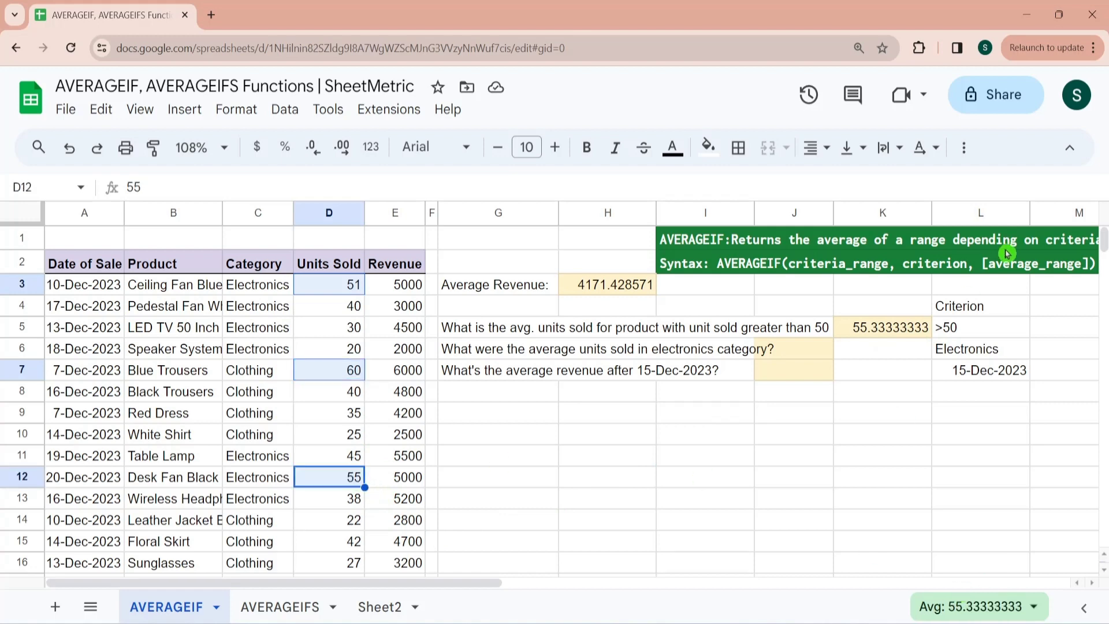
{"action": "left_click", "coordinate": [896, 327]}
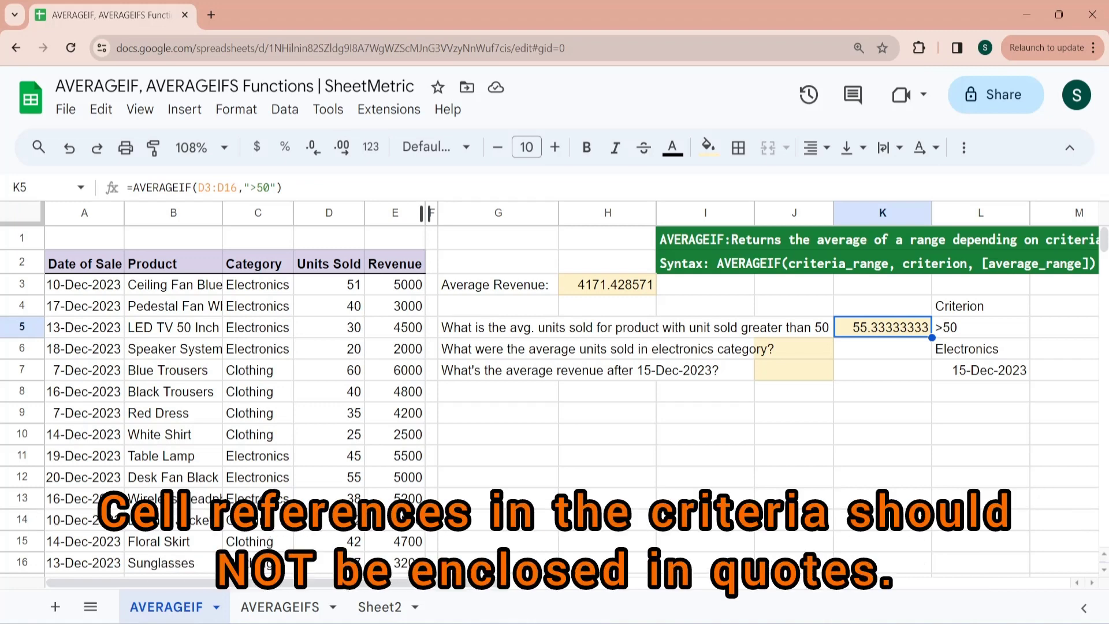
{"action": "key", "text": "F2"}
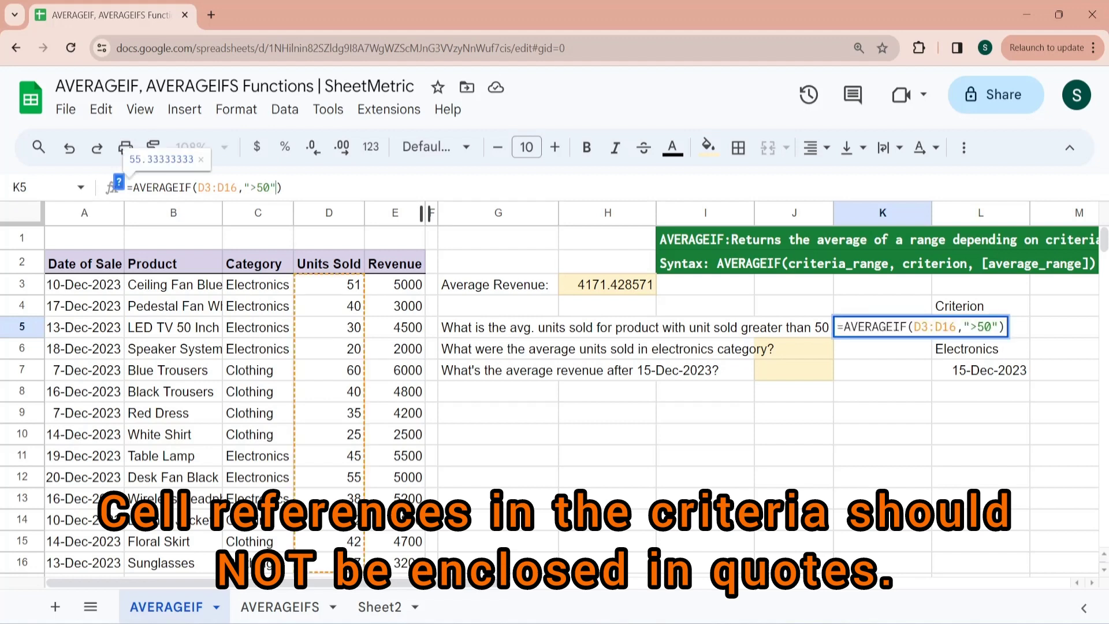
{"action": "key", "text": "Escape"}
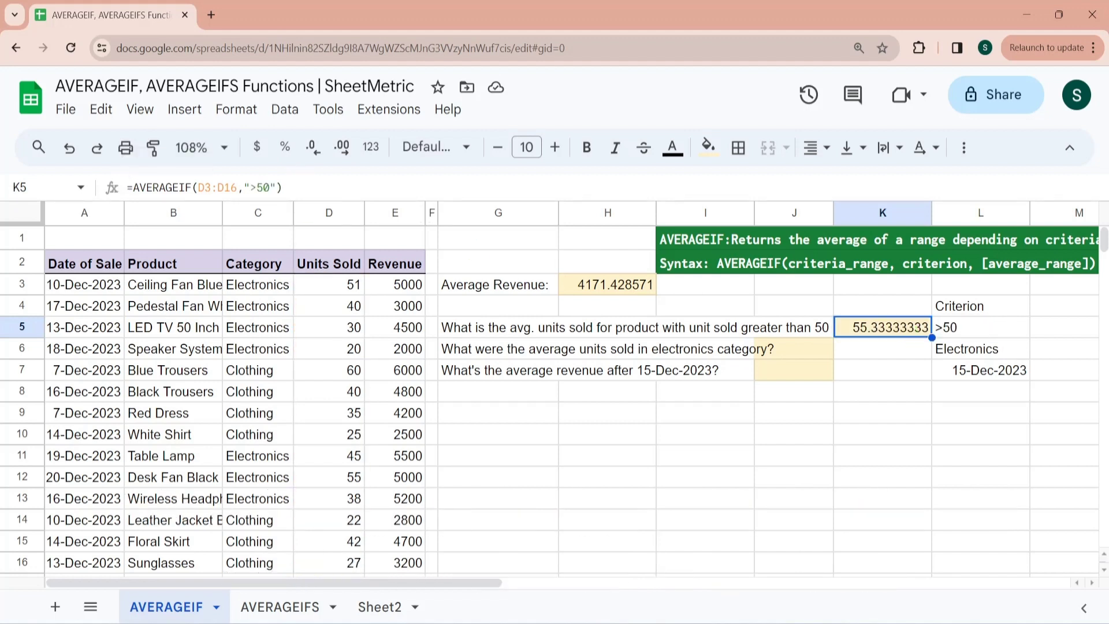
- Replace the typed criterion in the K5 AVERAGEIF formula with a reference to cell L5
{"action": "key", "text": "F2"}
{"action": "key", "text": "BackSpace"}
{"action": "key", "text": "BackSpace"}
{"action": "key", "text": "BackSpace"}
{"action": "key", "text": "BackSpace"}
{"action": "key", "text": "BackSpace"}
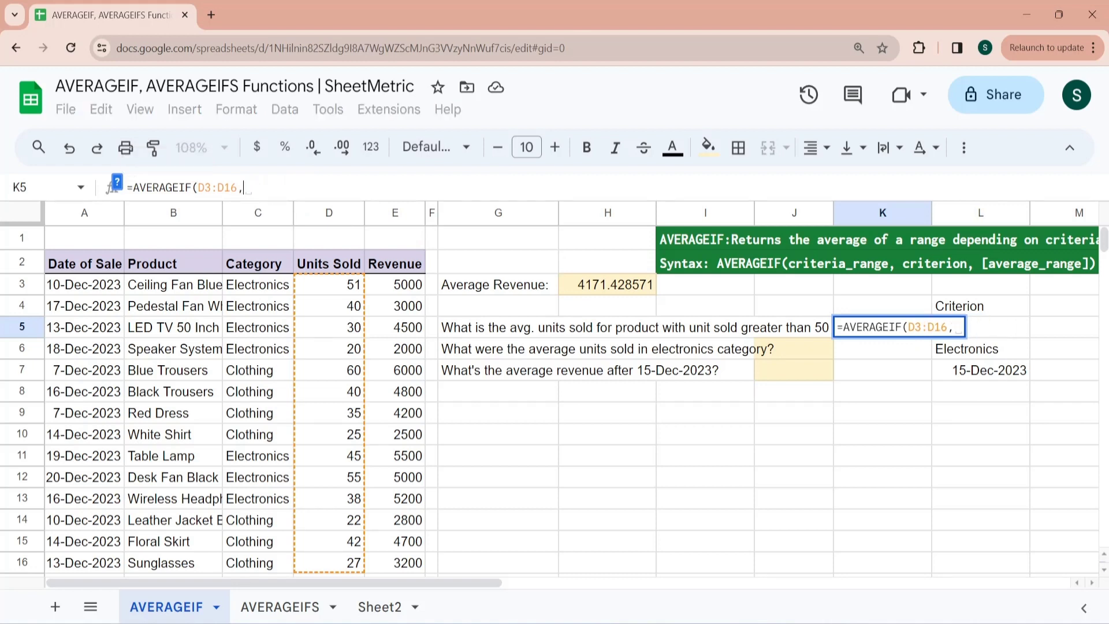
{"action": "left_click", "coordinate": [1007, 330]}
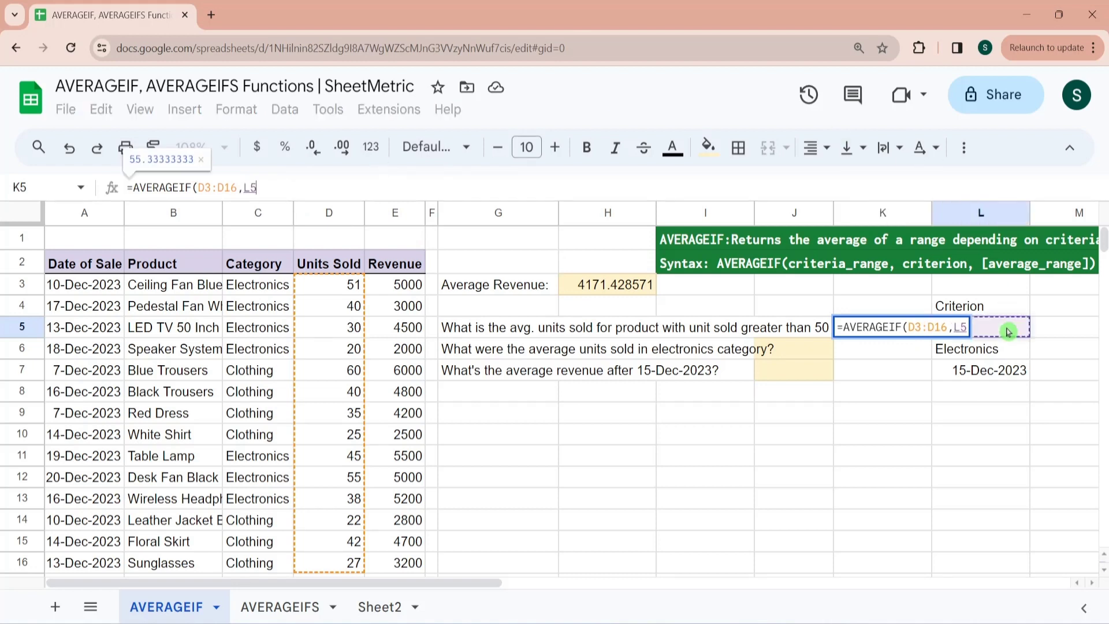
{"action": "key", "text": "Return"}
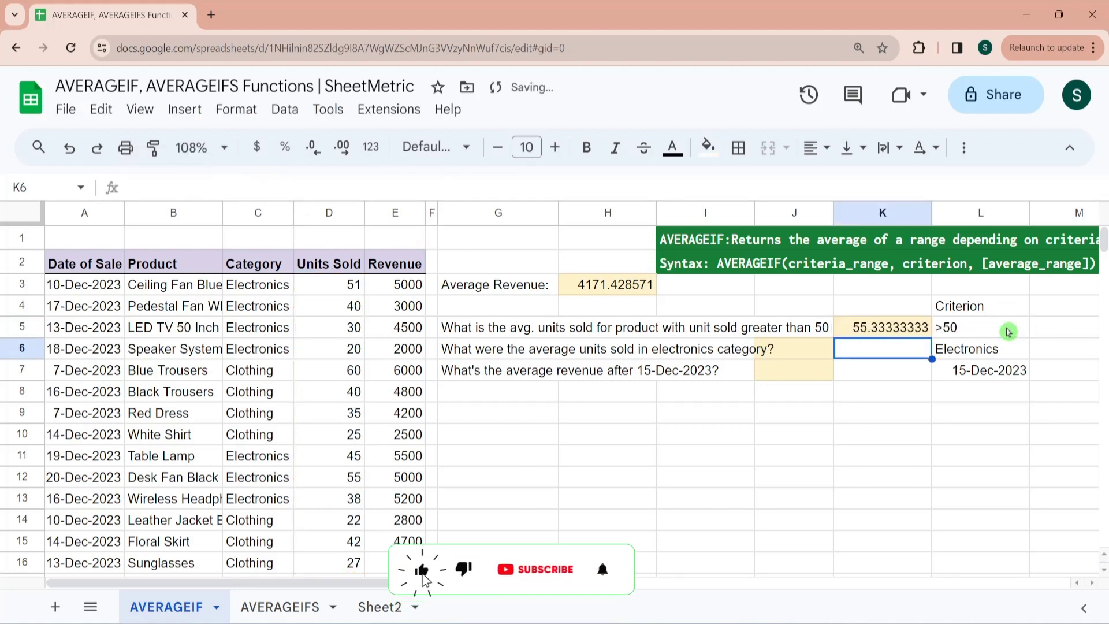
{"action": "key", "text": "Up"}
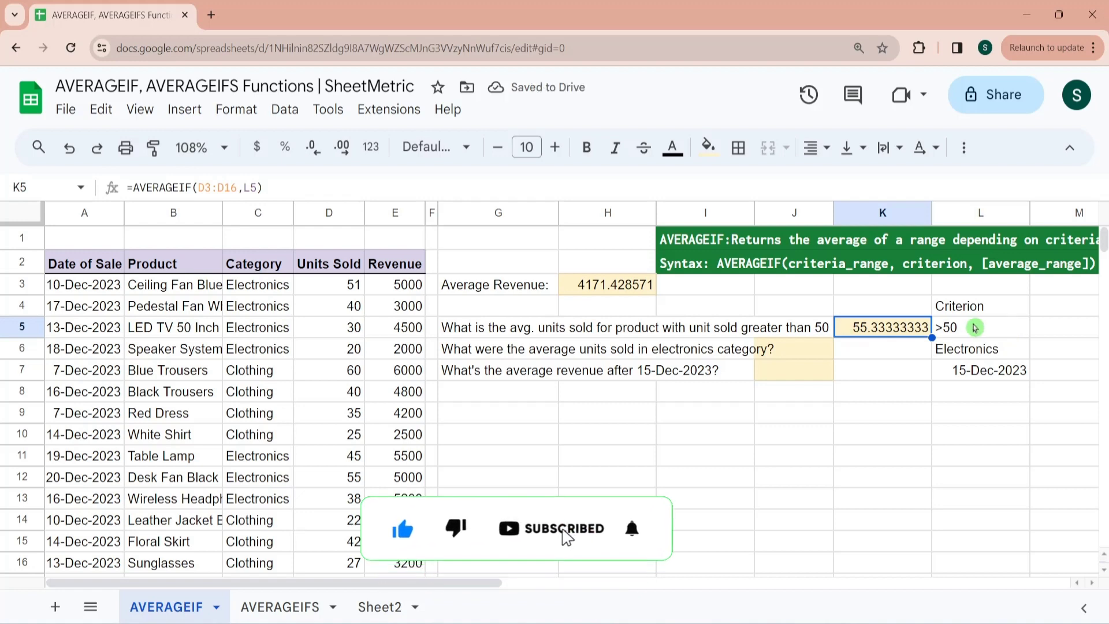
- Change the criterion in cell L5 to >55
{"action": "double_click", "coordinate": [980, 329]}
{"action": "key", "text": "BackSpace"}
{"action": "key", "text": "BackSpace"}
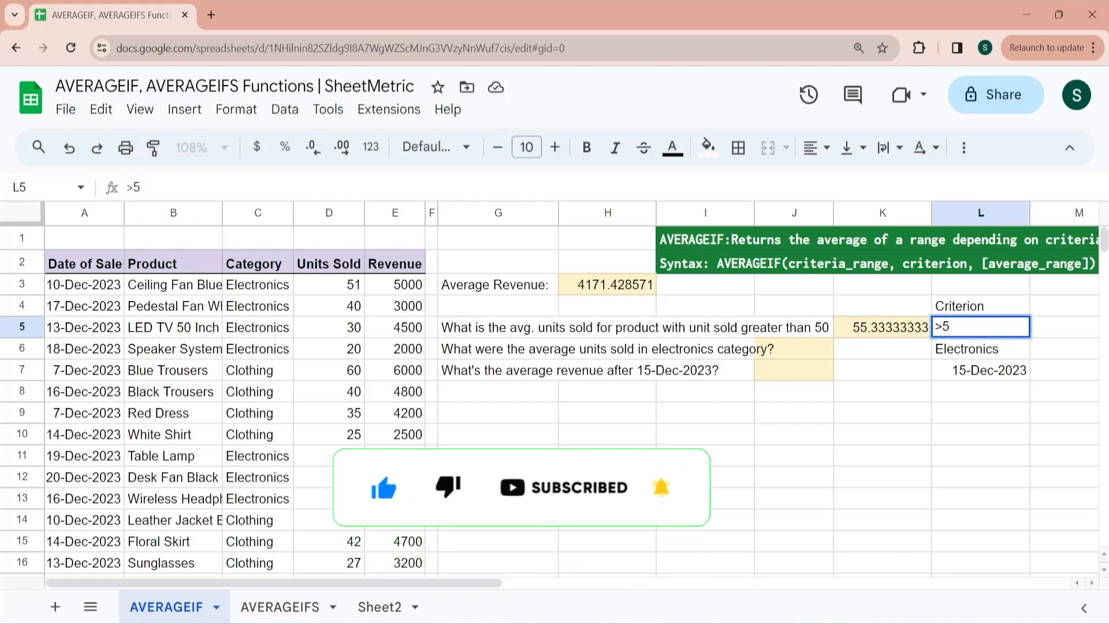
{"action": "type", "text": "55"}
{"action": "key", "text": "Return"}
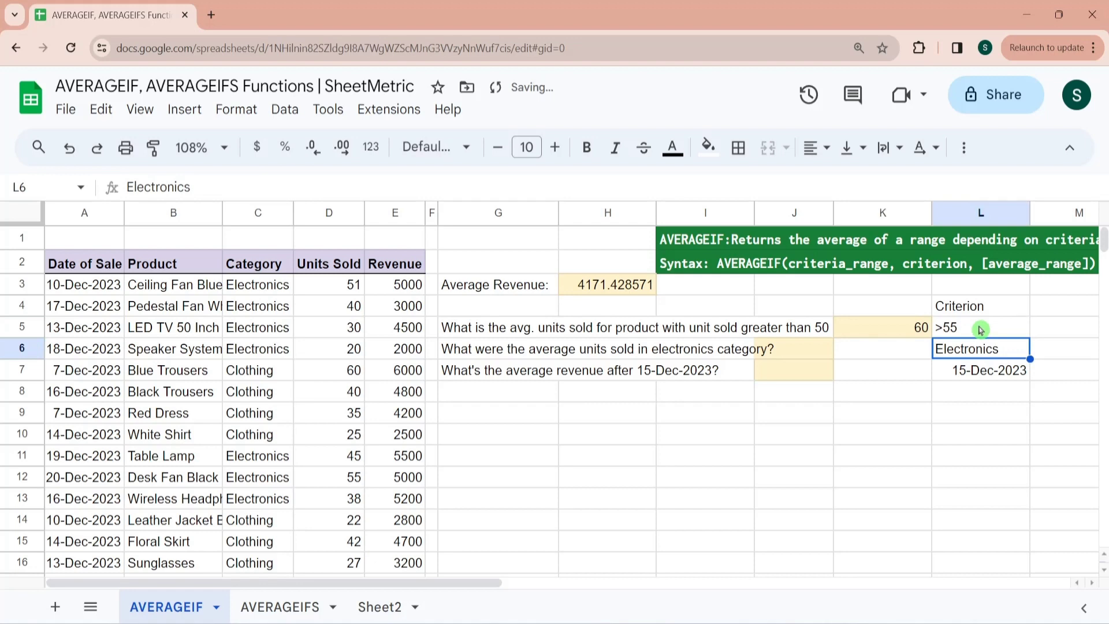
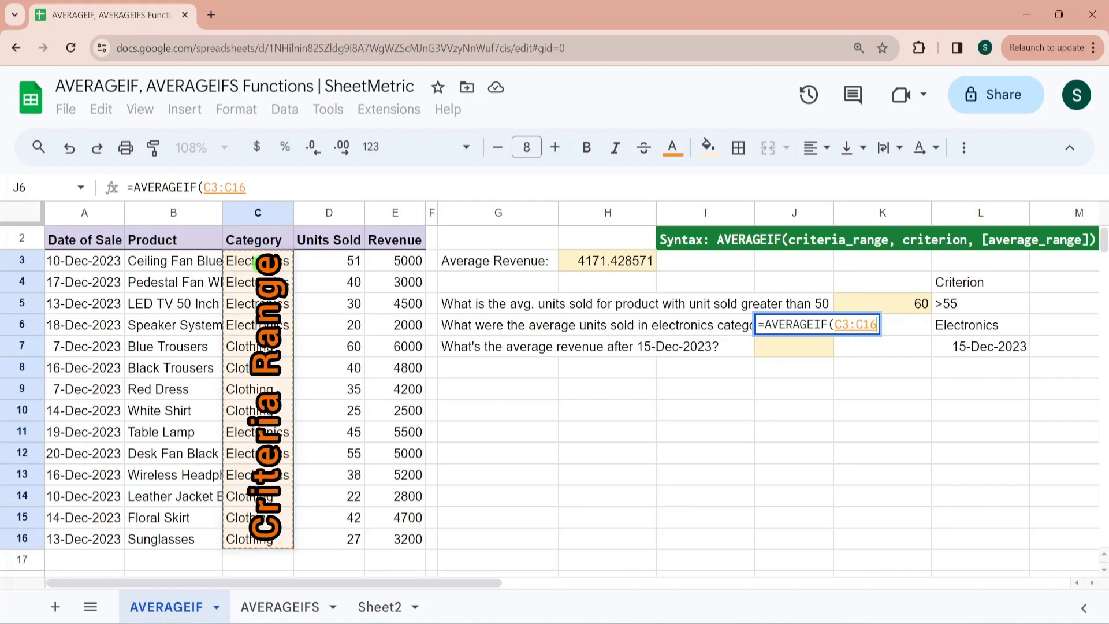
- Complete the AVERAGEIF formula in J6 with the criterion "Electronics" and the Units Sold values D3:D16 as the average range
{"action": "type", "text": ",\"Ele"}
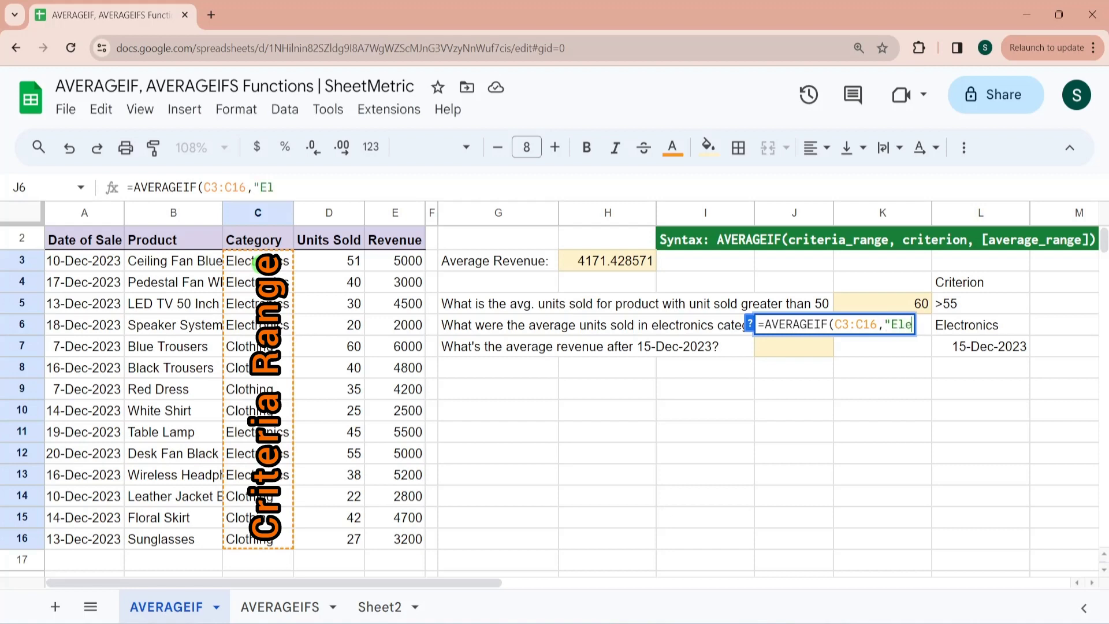
{"action": "type", "text": "ctr"}
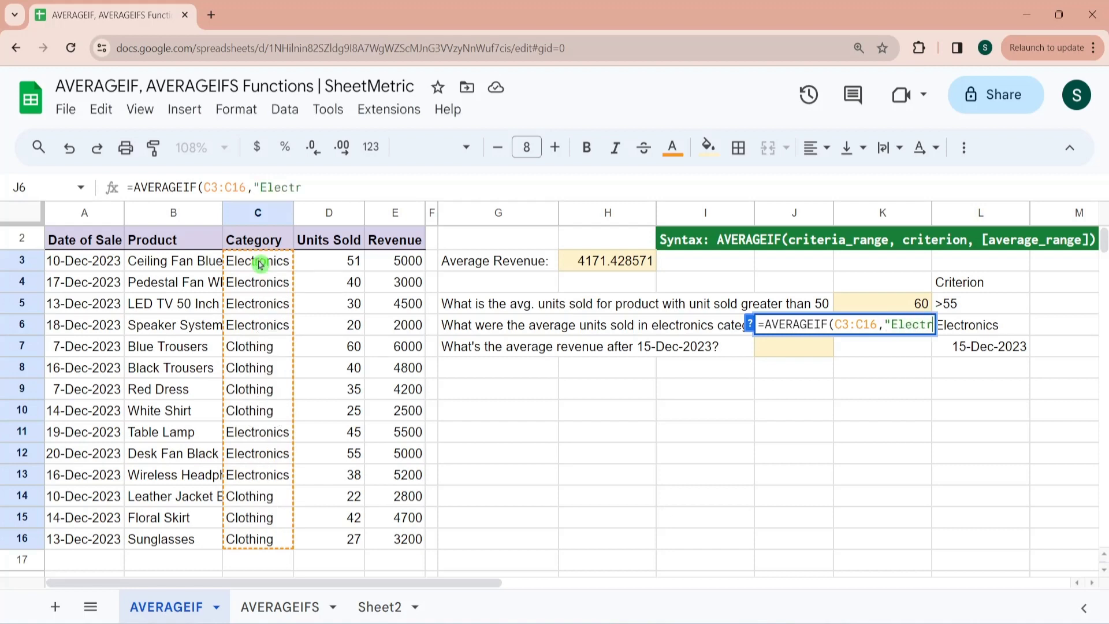
{"action": "type", "text": "onics\""}
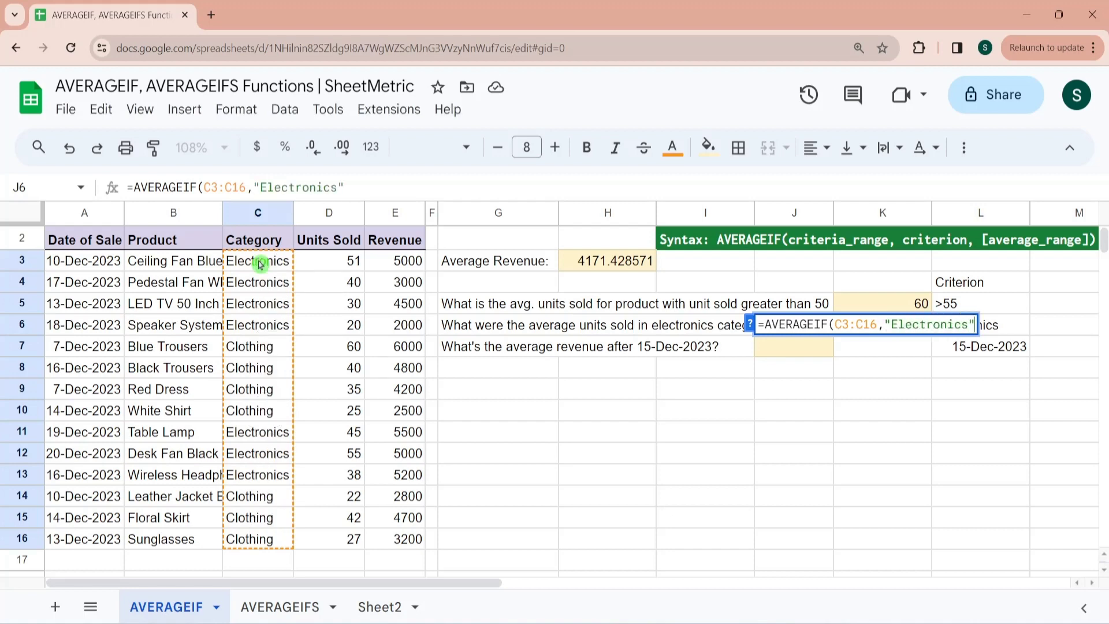
{"action": "type", "text": ","}
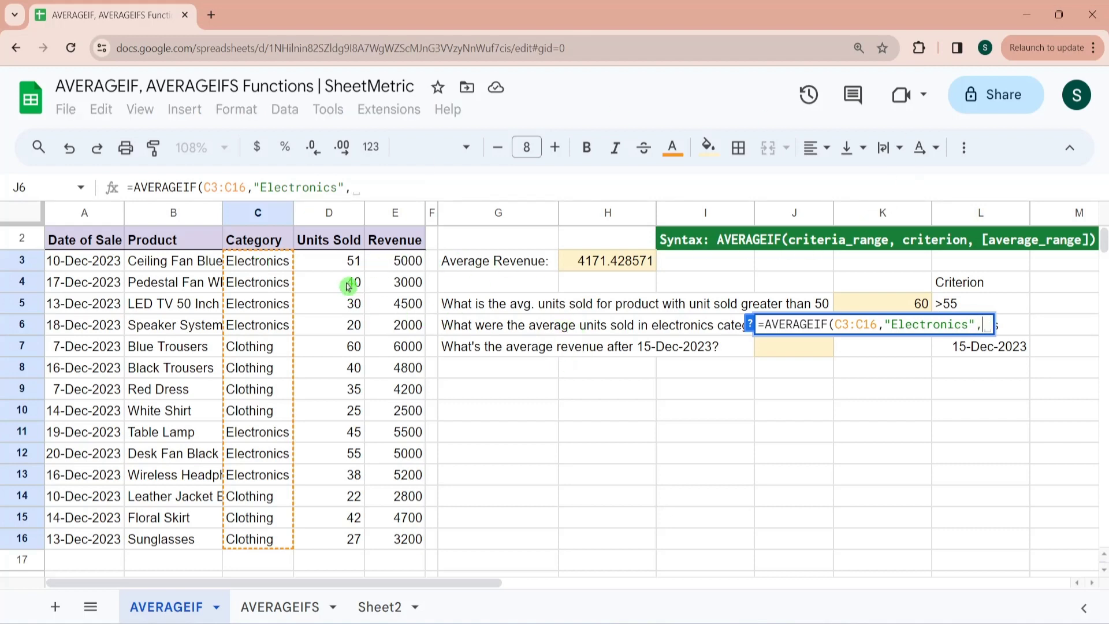
{"action": "left_click", "coordinate": [337, 266]}
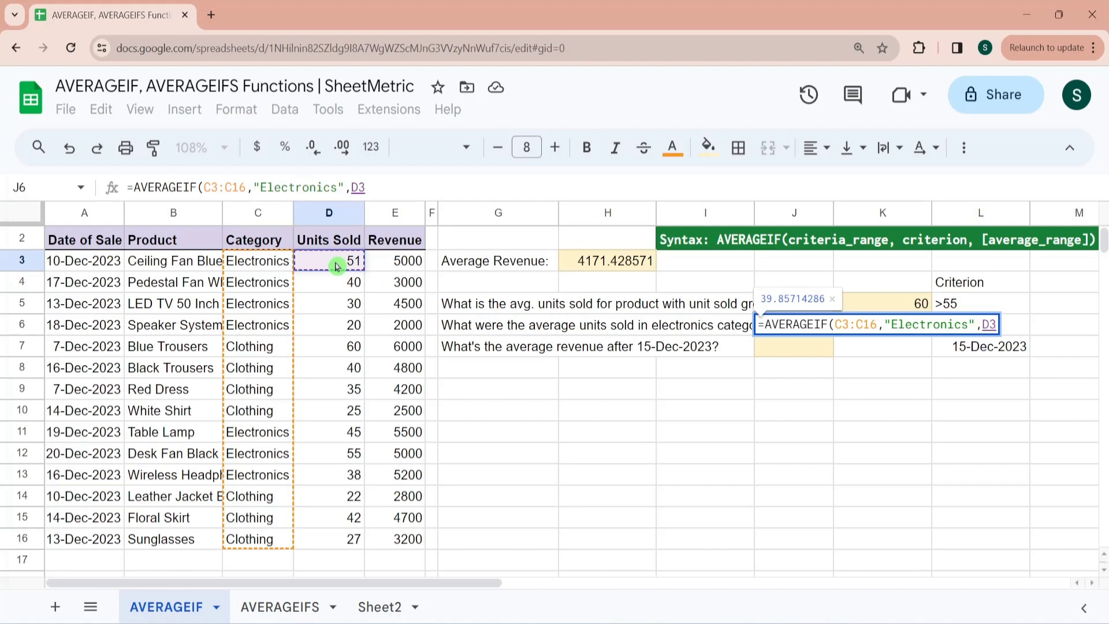
{"action": "key", "text": "ctrl+shift+Down"}
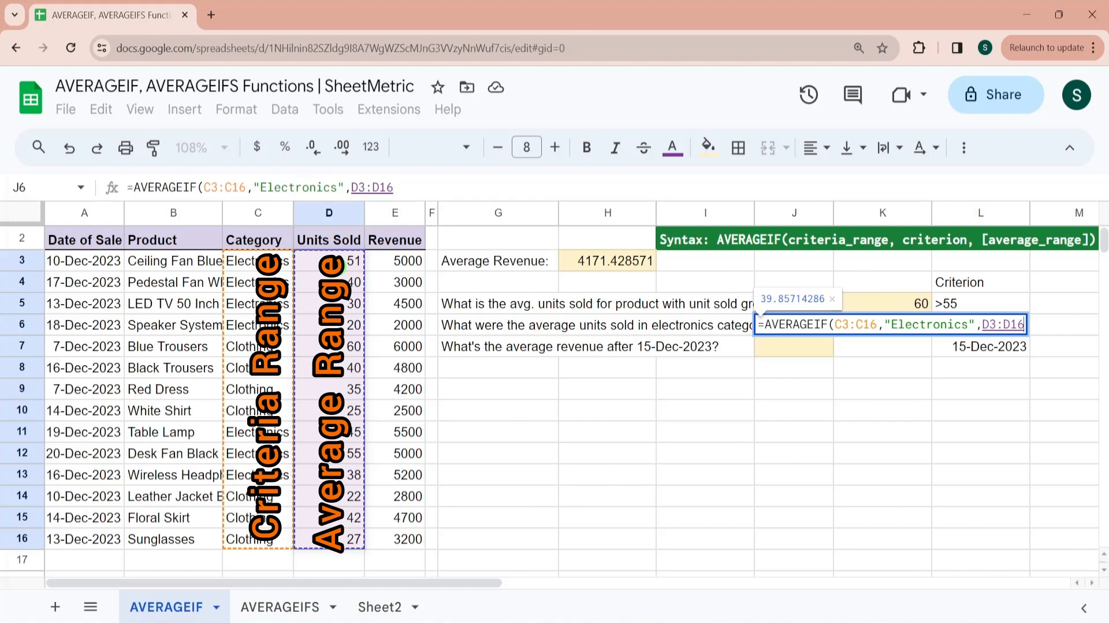
{"action": "key", "text": "Return"}
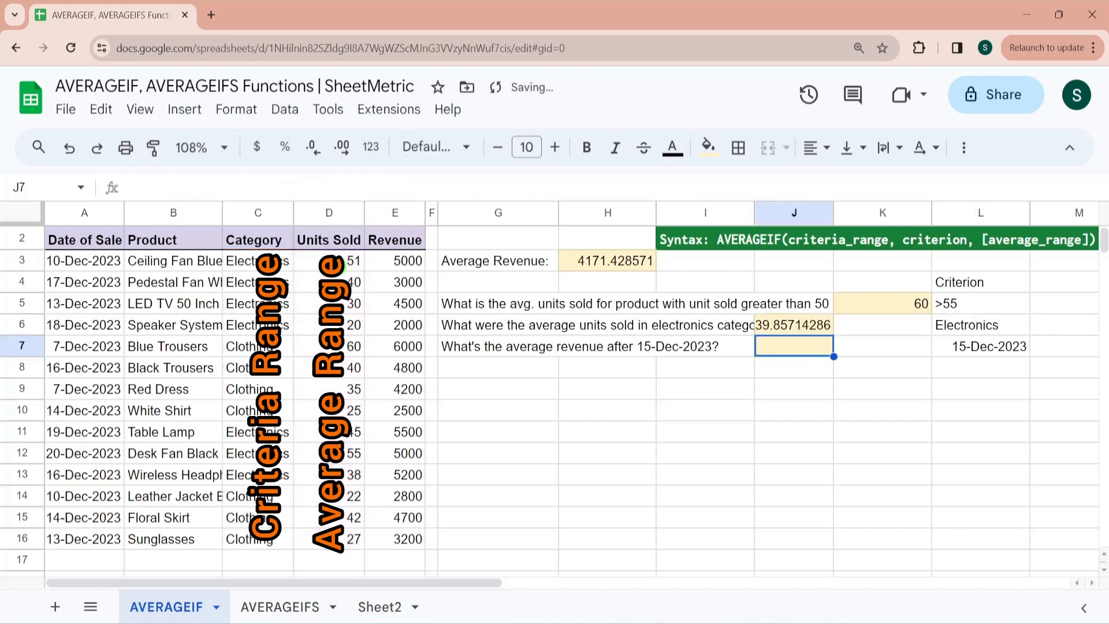
{"action": "key", "text": "Up"}
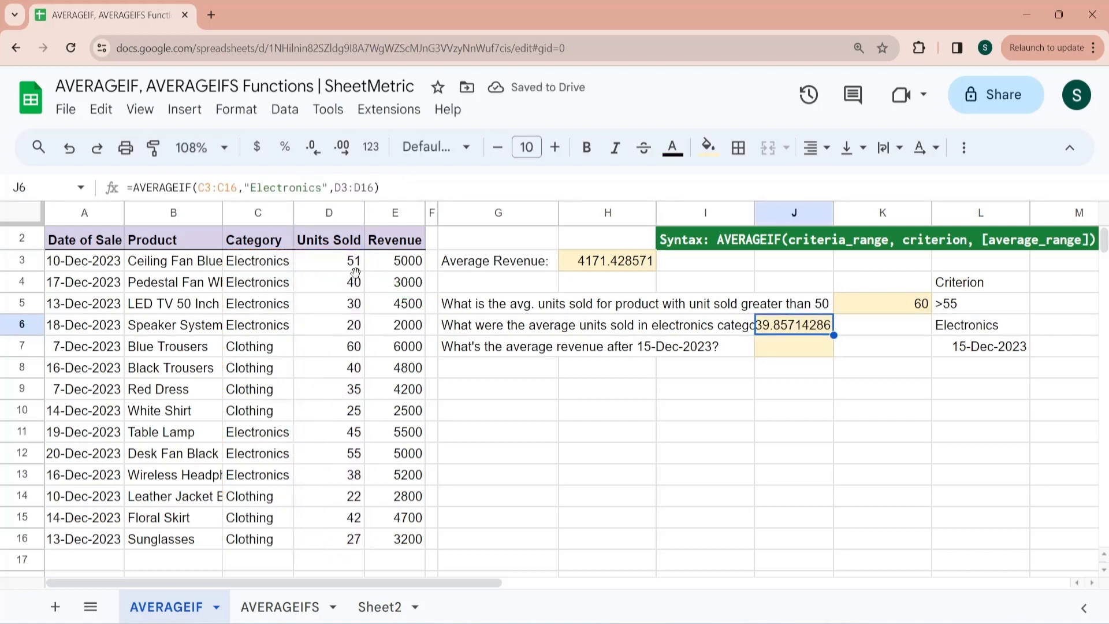
- Check the J6 result by selecting the Electronics rows' Units Sold cells D3:D6 and D11:D13 together to see their average
{"action": "left_click", "coordinate": [354, 263]}
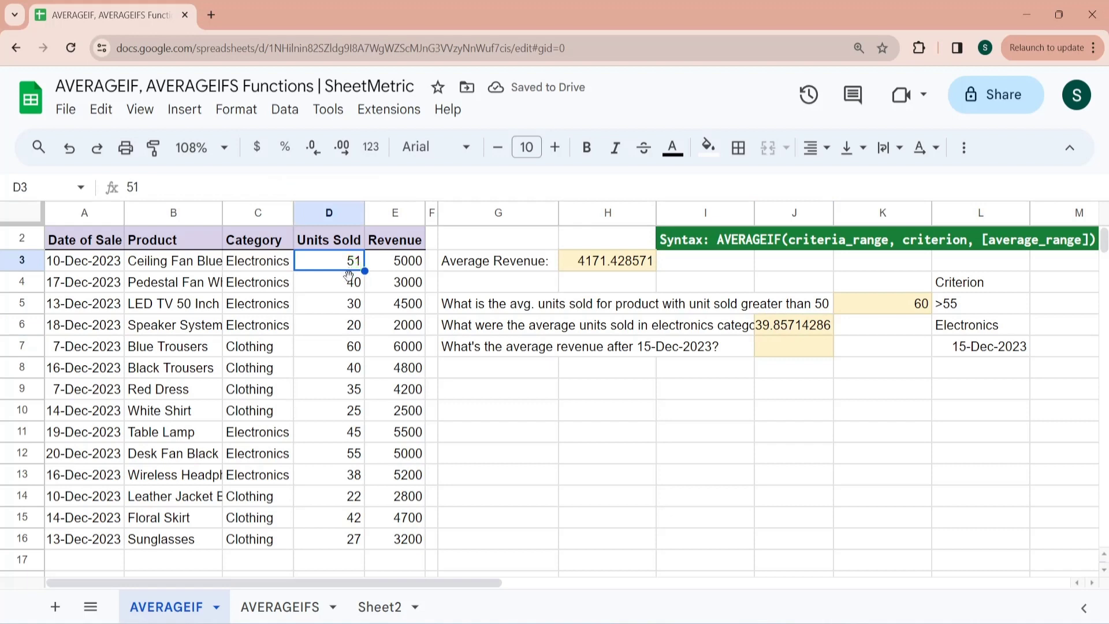
{"action": "left_click", "coordinate": [350, 283], "text": "ctrl"}
{"action": "left_click", "coordinate": [351, 302], "text": "ctrl"}
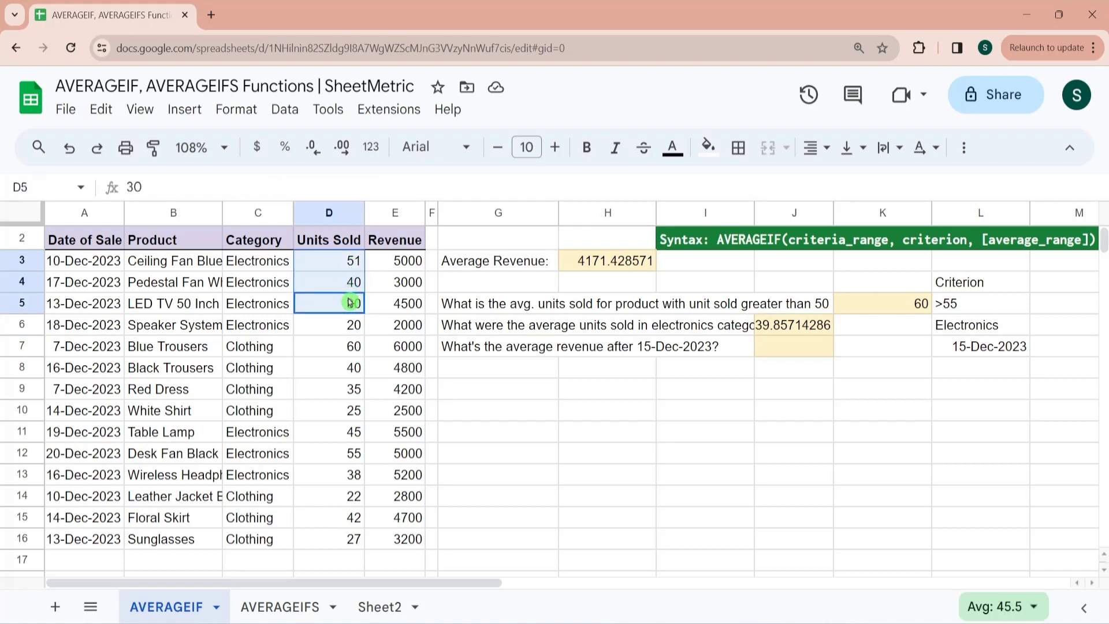
{"action": "left_click", "coordinate": [354, 324], "text": "ctrl"}
{"action": "left_click", "coordinate": [354, 432], "text": "ctrl"}
{"action": "left_click", "coordinate": [353, 453], "text": "ctrl"}
{"action": "left_click", "coordinate": [354, 477], "text": "ctrl"}
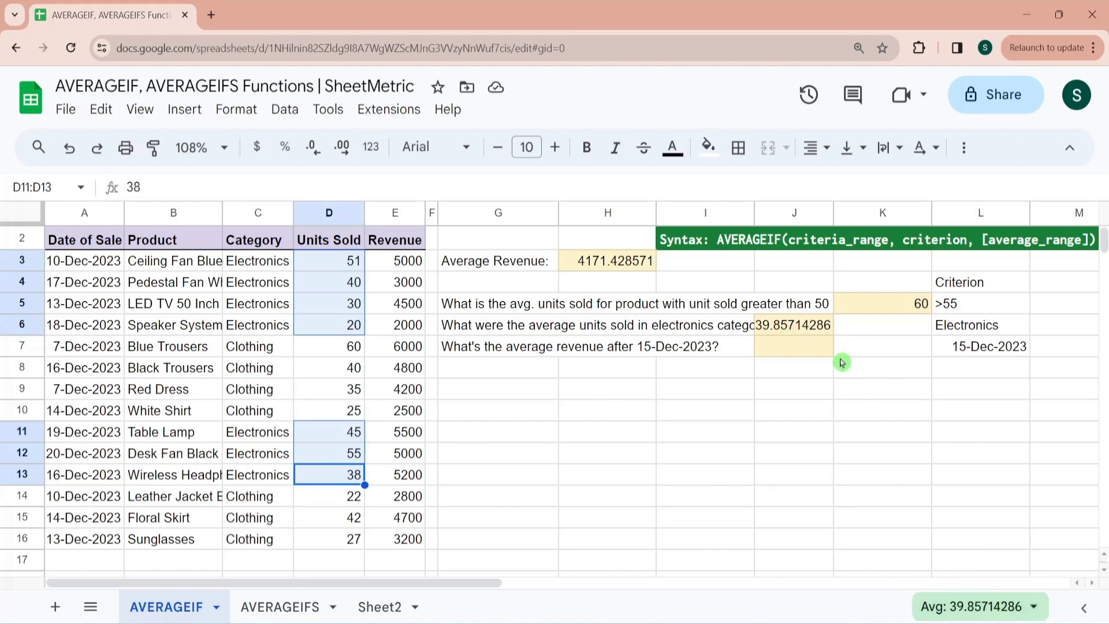
- Replace the "Electronics" criterion in the J6 AVERAGEIF formula with a reference to cell L6
{"action": "left_click", "coordinate": [792, 323]}
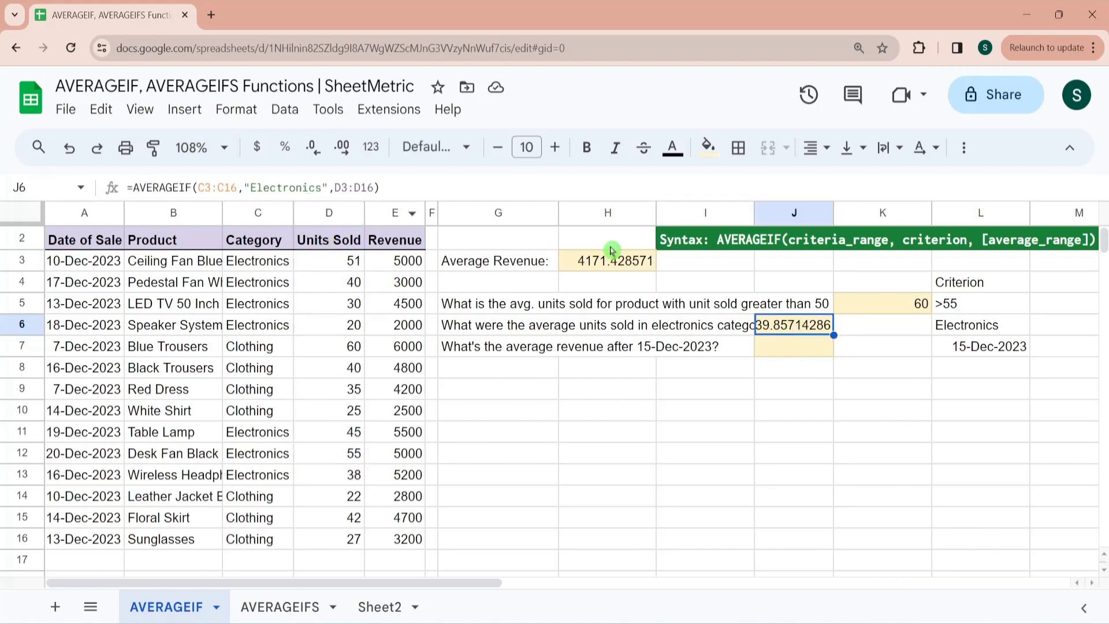
{"action": "left_click_drag", "start_coordinate": [327, 188], "coordinate": [245, 187]}
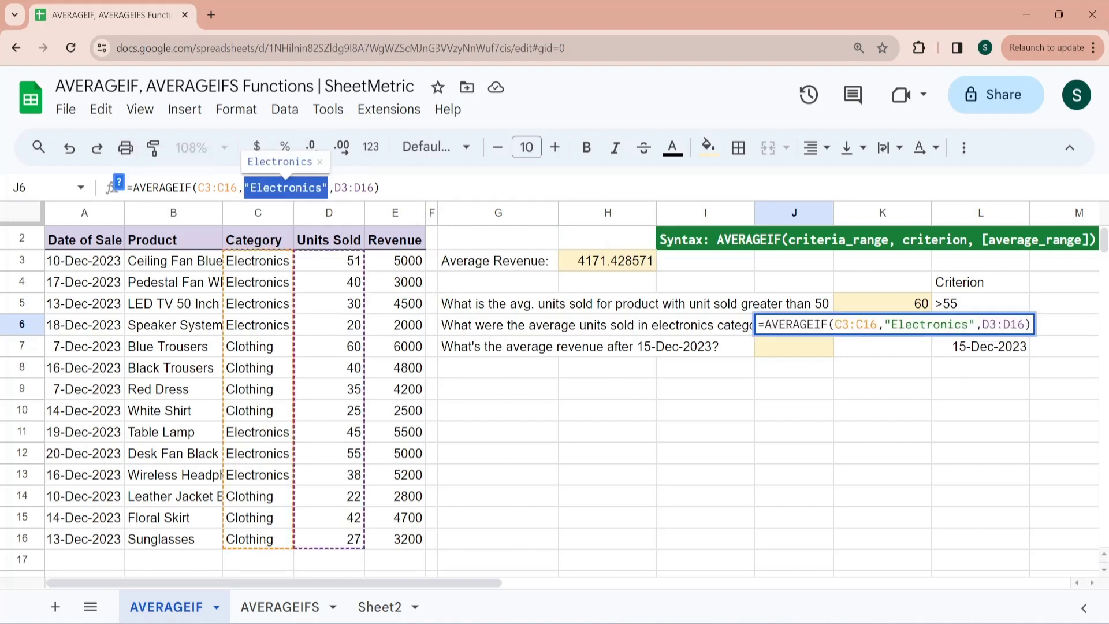
{"action": "key", "text": "BackSpace"}
{"action": "left_click", "coordinate": [1004, 324]}
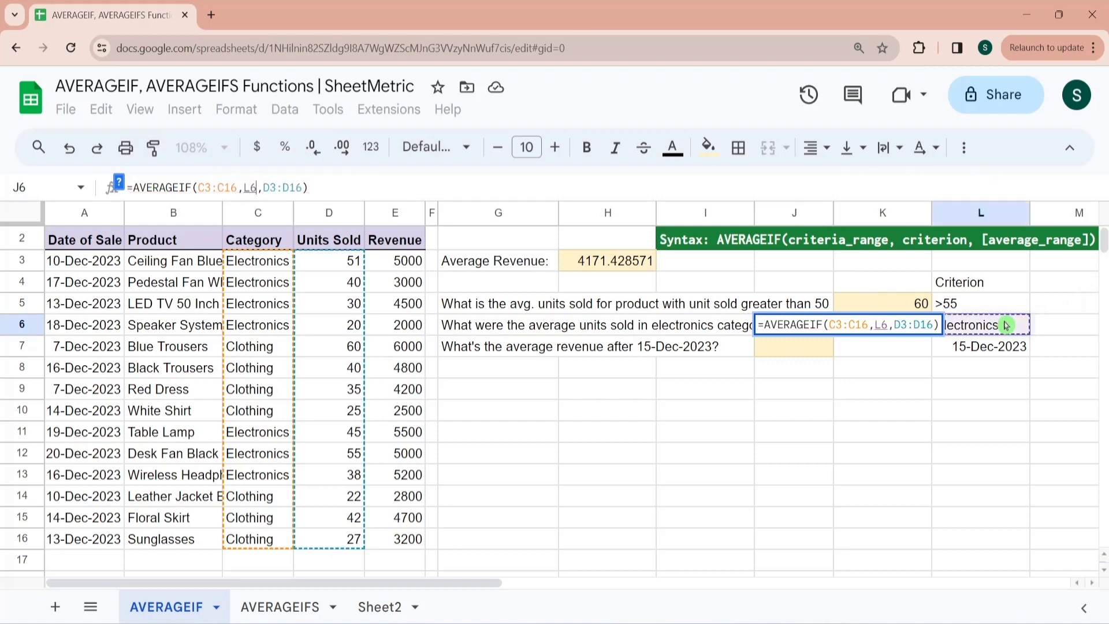
{"action": "key", "text": "Return"}
- Rewrite the criterion in L6 as ELECTRONICS in capitals and check the average in J6
{"action": "left_click", "coordinate": [1004, 324]}
{"action": "type", "text": "ELEC"}
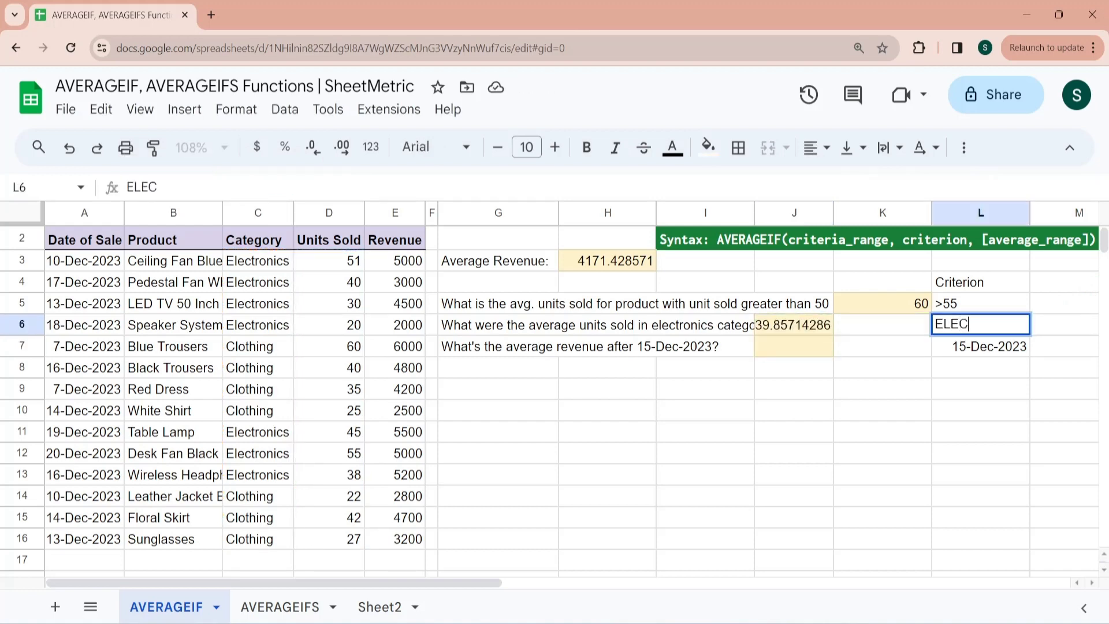
{"action": "type", "text": "TRONICS"}
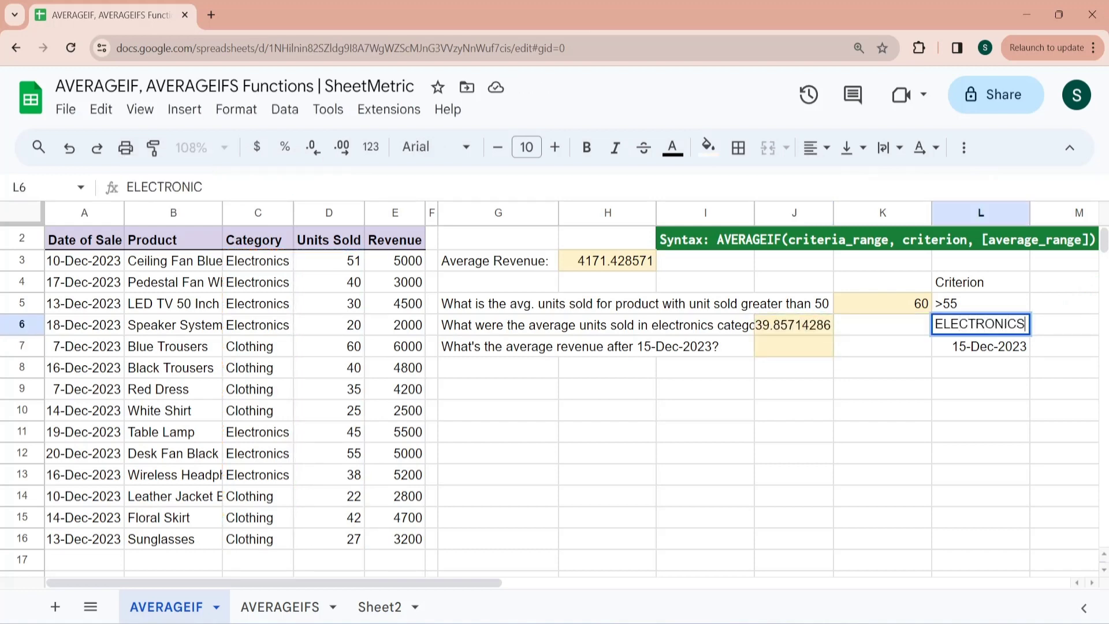
{"action": "key", "text": "Return"}
{"action": "left_click", "coordinate": [1005, 325]}
{"action": "key", "text": "Left"}
{"action": "key", "text": "Left"}
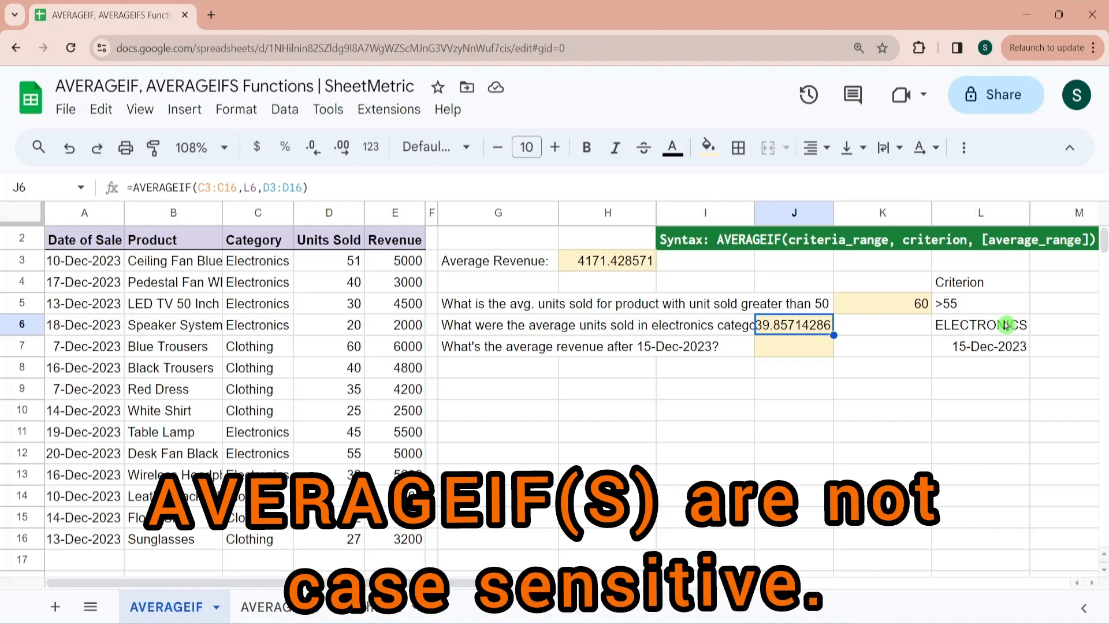
- Start an AVERAGEIF formula in J7 with the Date of Sale values A3:A16 as its criteria range
{"action": "key", "text": "Down"}
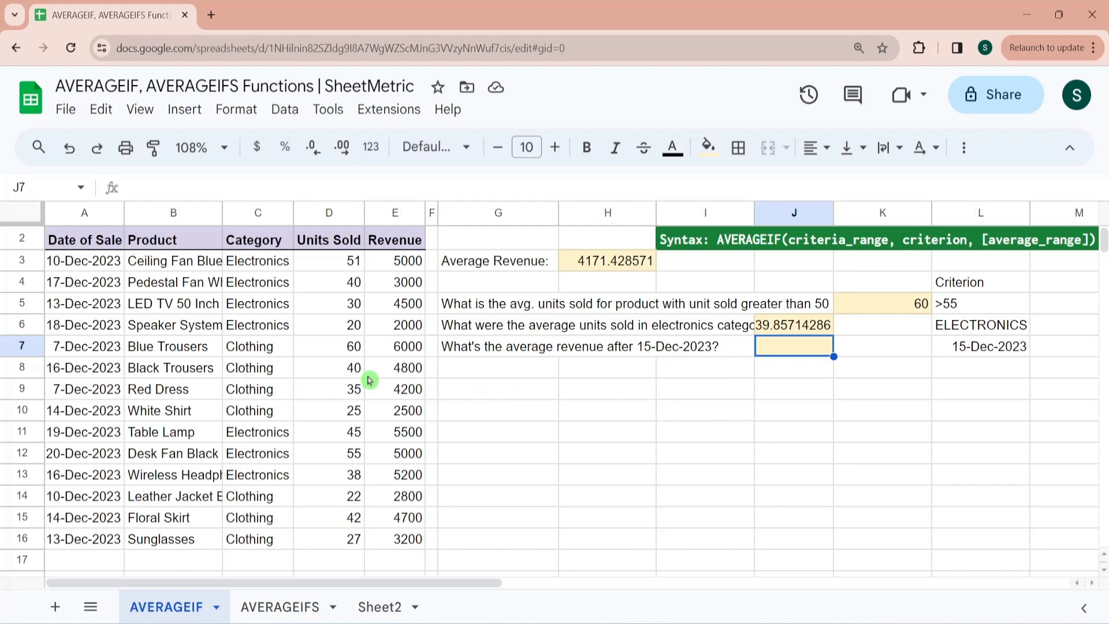
{"action": "type", "text": "="}
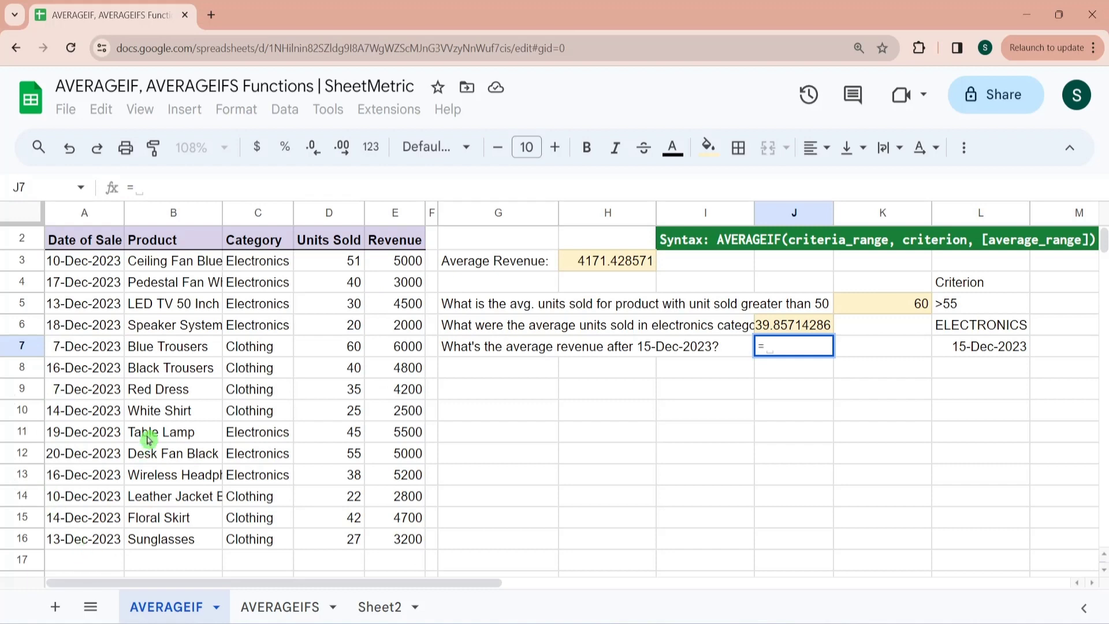
{"action": "type", "text": "avergac"}
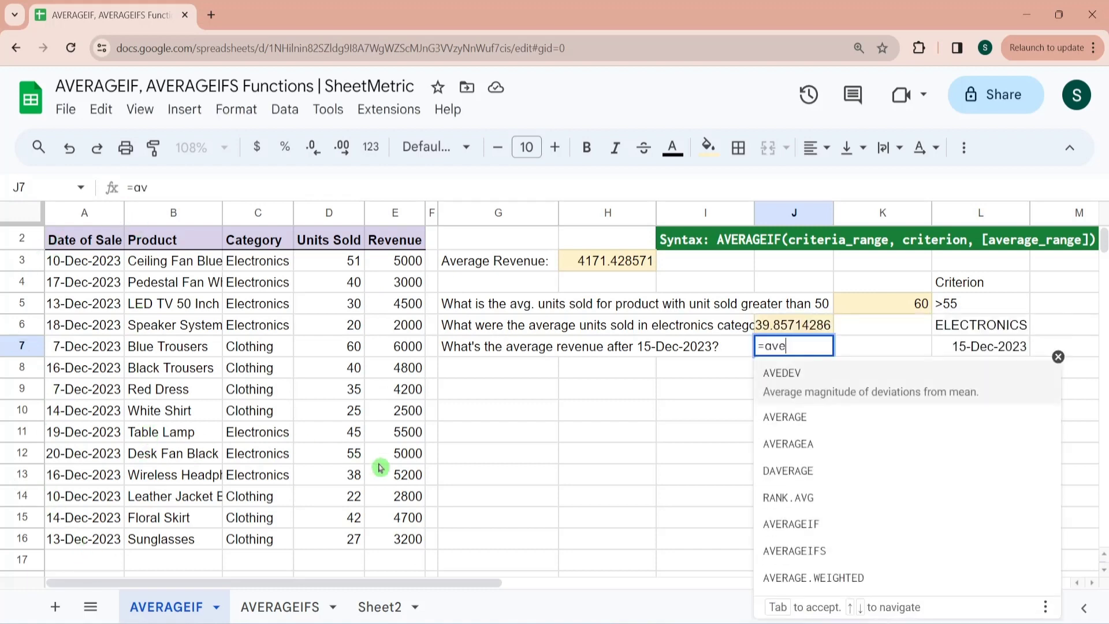
{"action": "key", "text": "BackSpace"}
{"action": "key", "text": "BackSpace"}
{"action": "key", "text": "BackSpace"}
{"action": "type", "text": "a"}
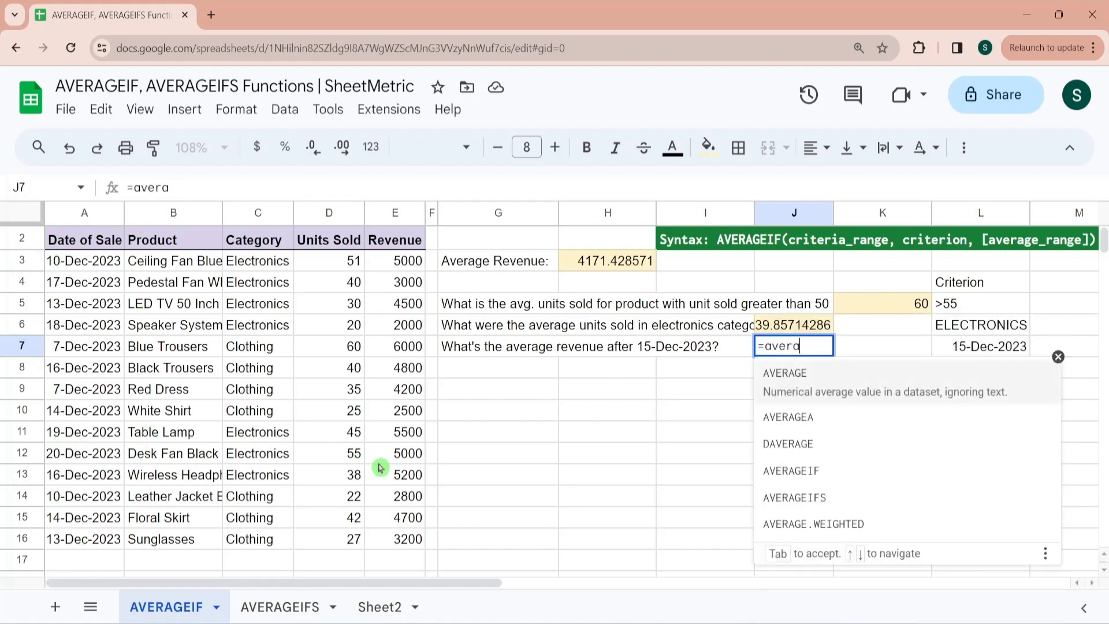
{"action": "left_click", "coordinate": [821, 448]}
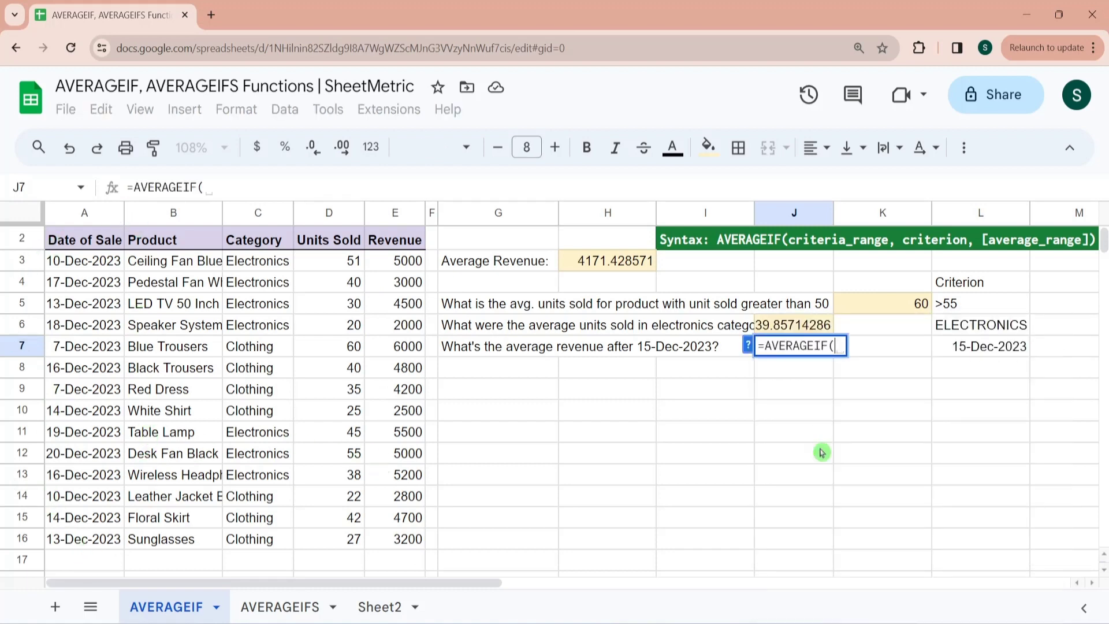
{"action": "left_click", "coordinate": [104, 261]}
{"action": "key", "text": "ctrl+shift+Down"}
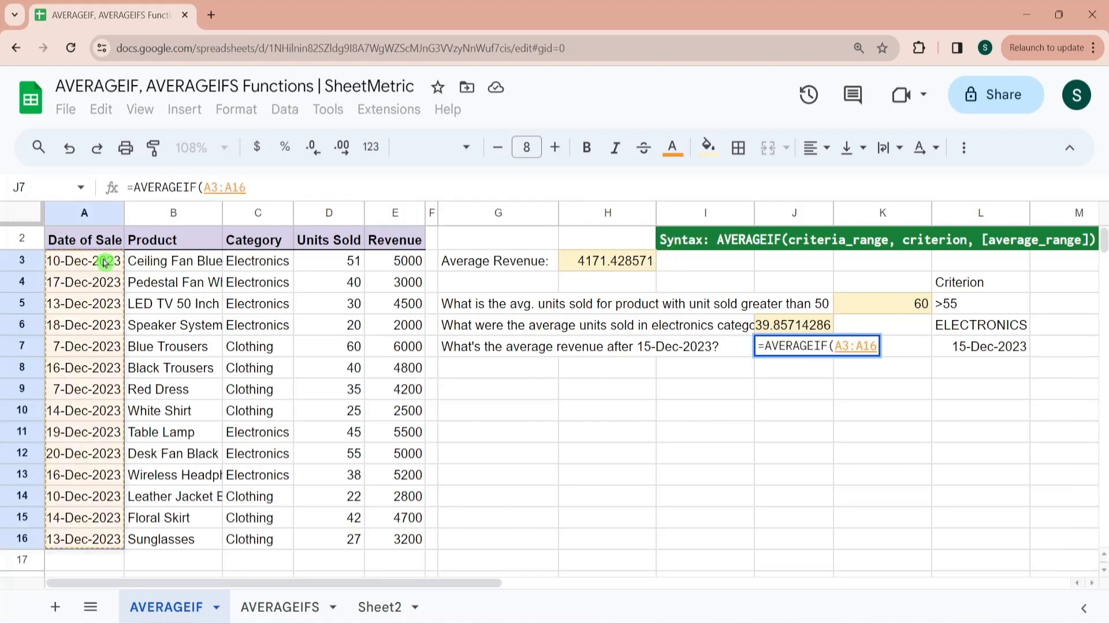
- Complete the J7 AVERAGEIF formula with the criterion ">12-15-2023" and the Revenue values E3:E16 as the average range
{"action": "type", "text": ", "}
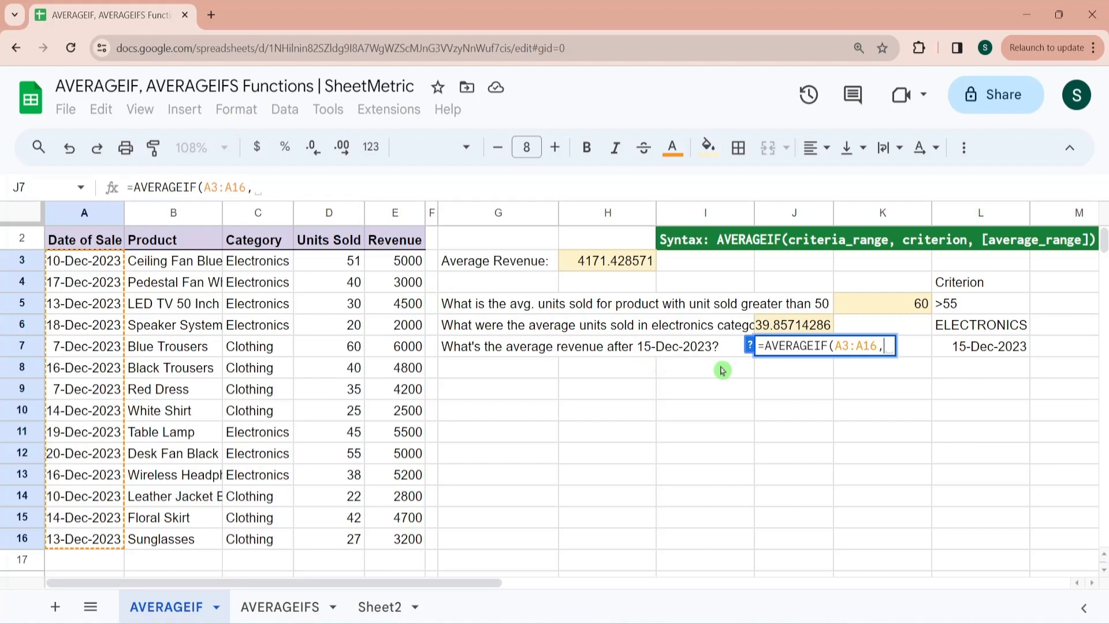
{"action": "type", "text": "\""}
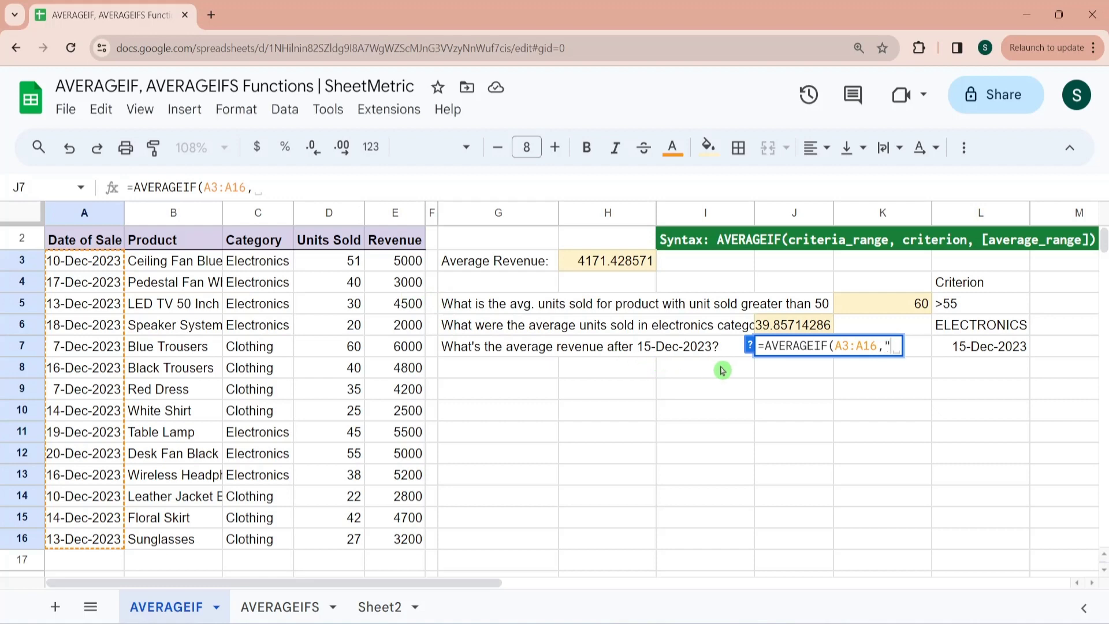
{"action": "type", "text": ">12-15-2023"}
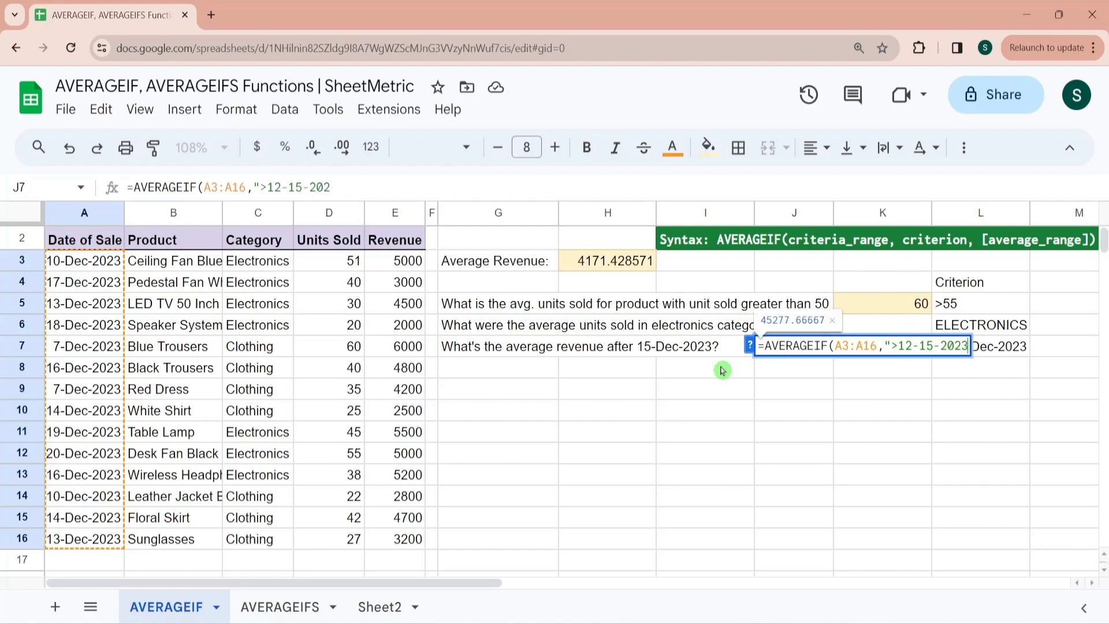
{"action": "type", "text": "\","}
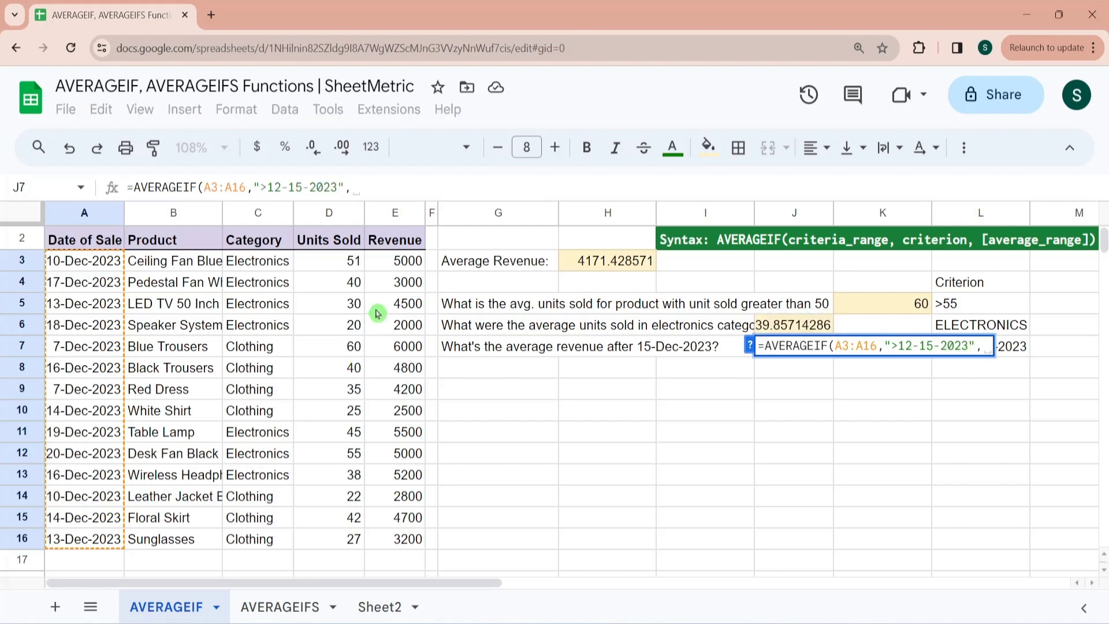
{"action": "left_click", "coordinate": [400, 268]}
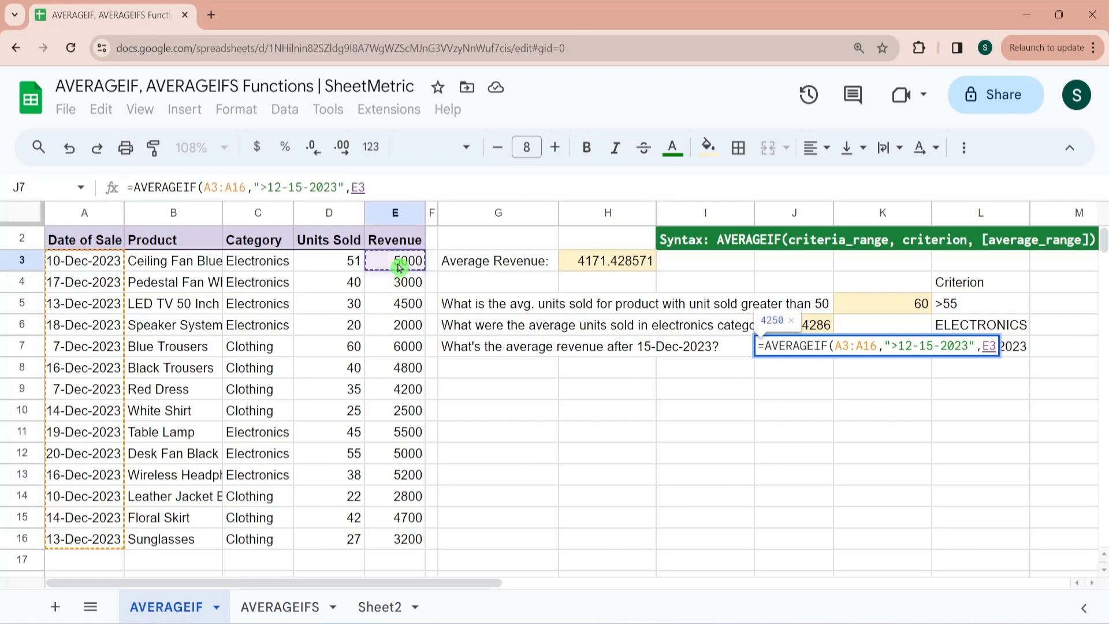
{"action": "key", "text": "ctrl+shift+Down"}
{"action": "key", "text": "Return"}
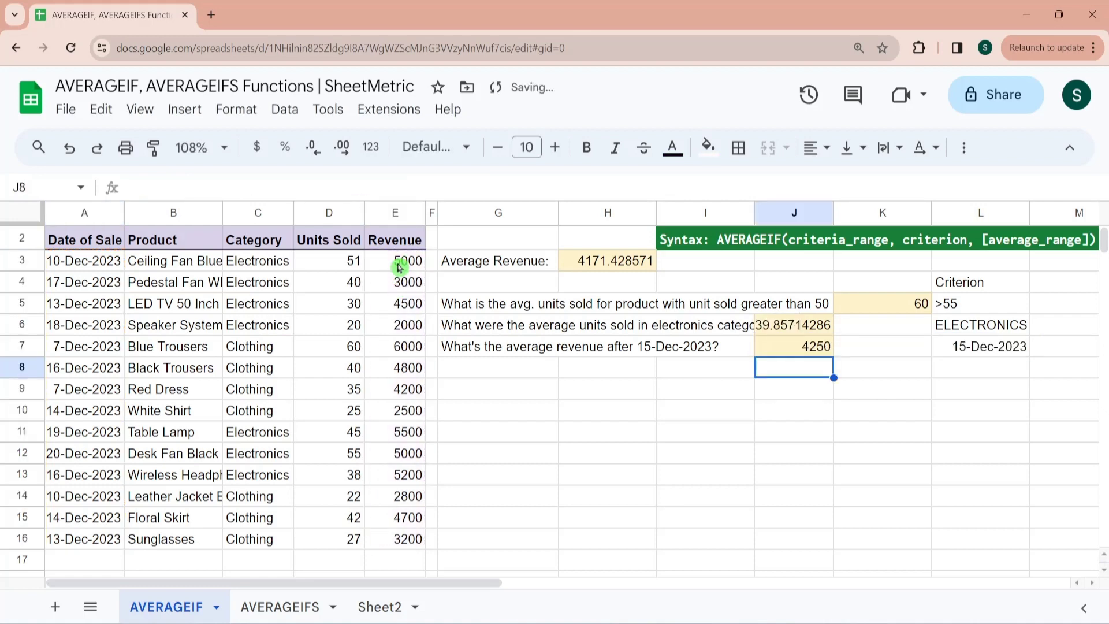
{"action": "key", "text": "Up"}
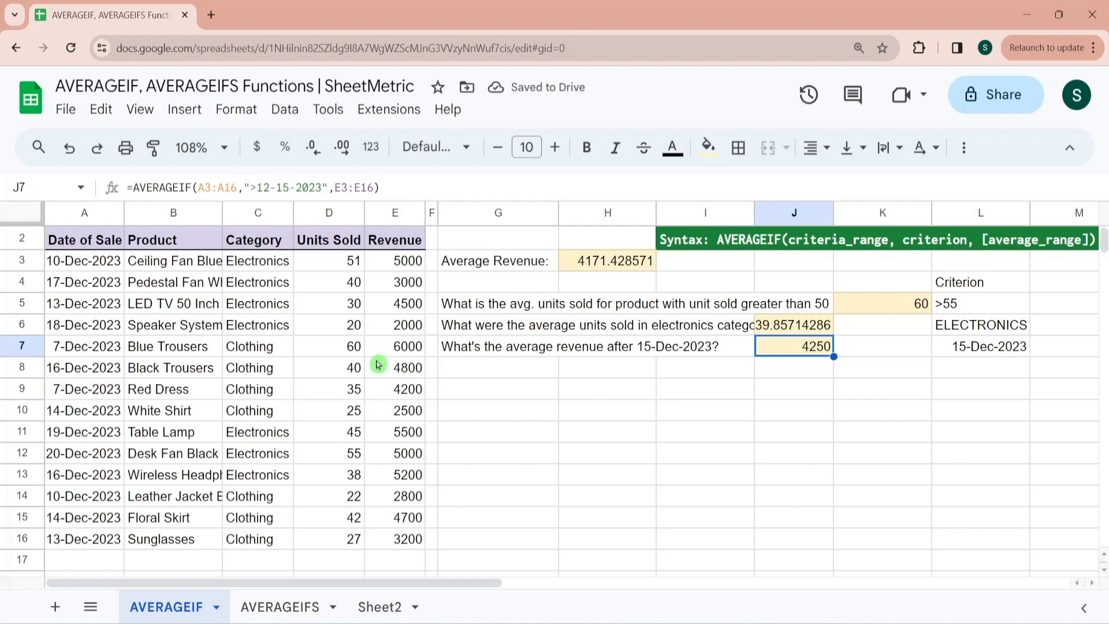
- Check the J7 result by selecting the Revenue cells E4, E6, E8 and E11:E13 together to see their average
{"action": "left_click", "coordinate": [392, 287]}
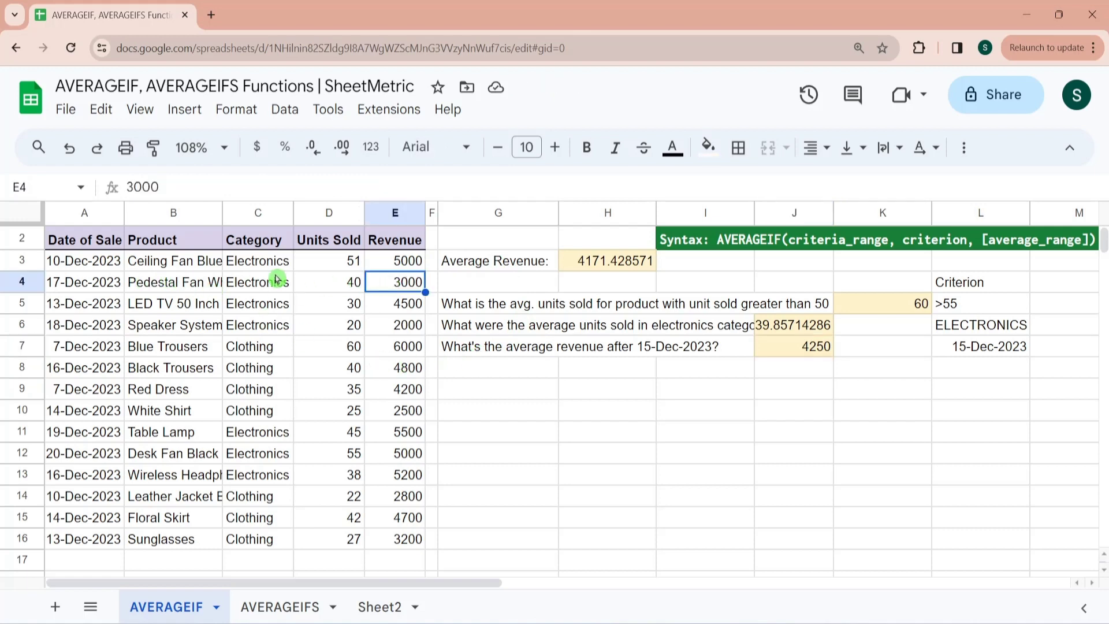
{"action": "left_click", "coordinate": [413, 326], "text": "ctrl"}
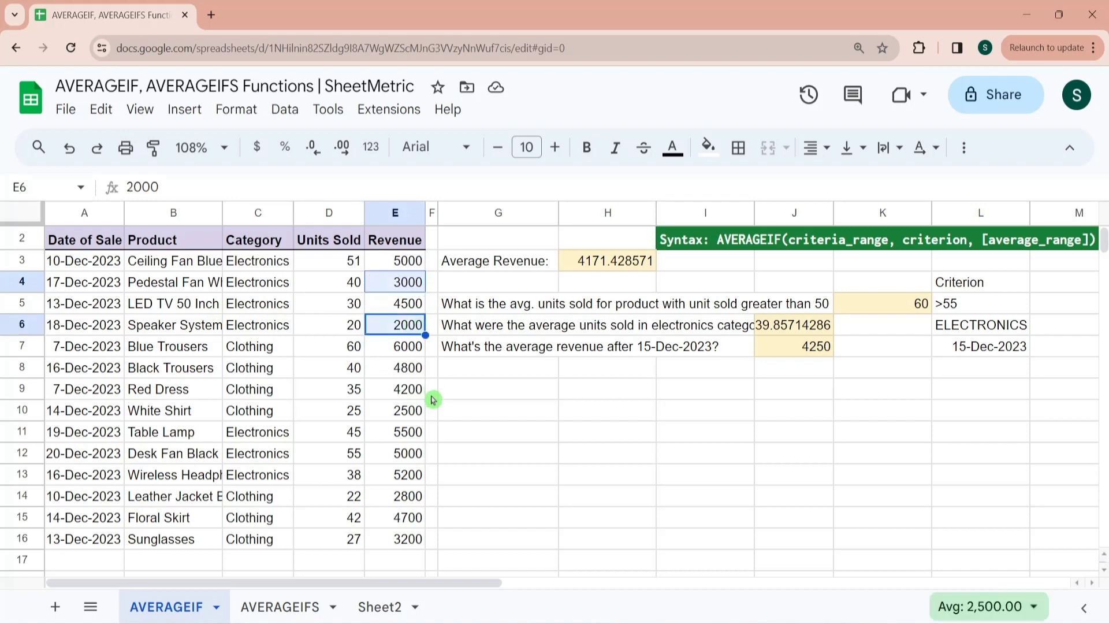
{"action": "left_click", "coordinate": [411, 376], "text": "ctrl"}
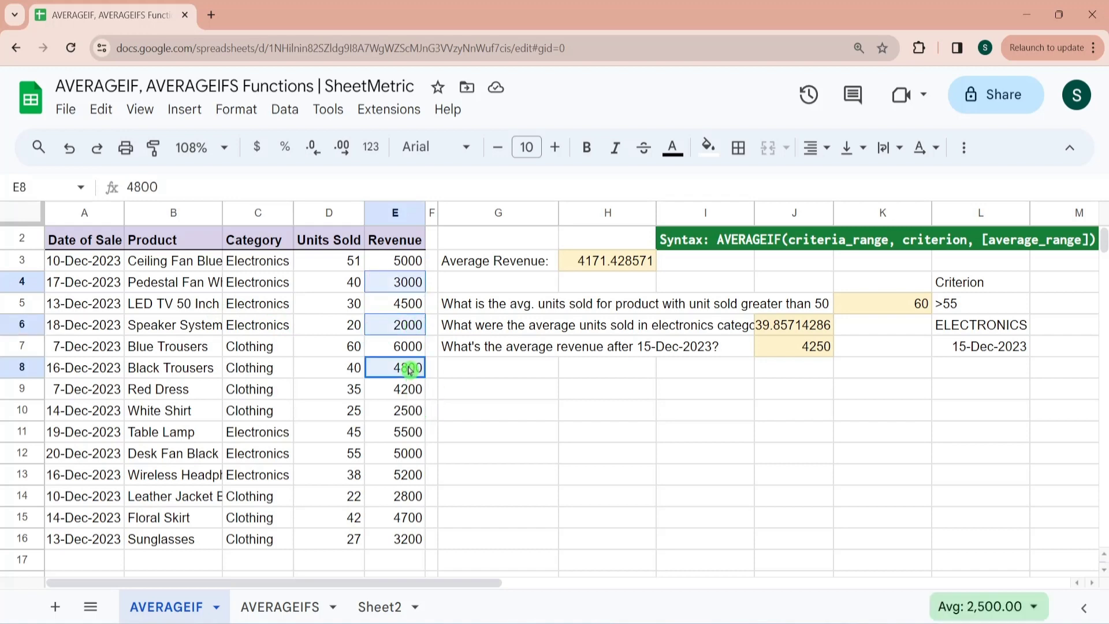
{"action": "left_click", "coordinate": [410, 441], "text": "ctrl"}
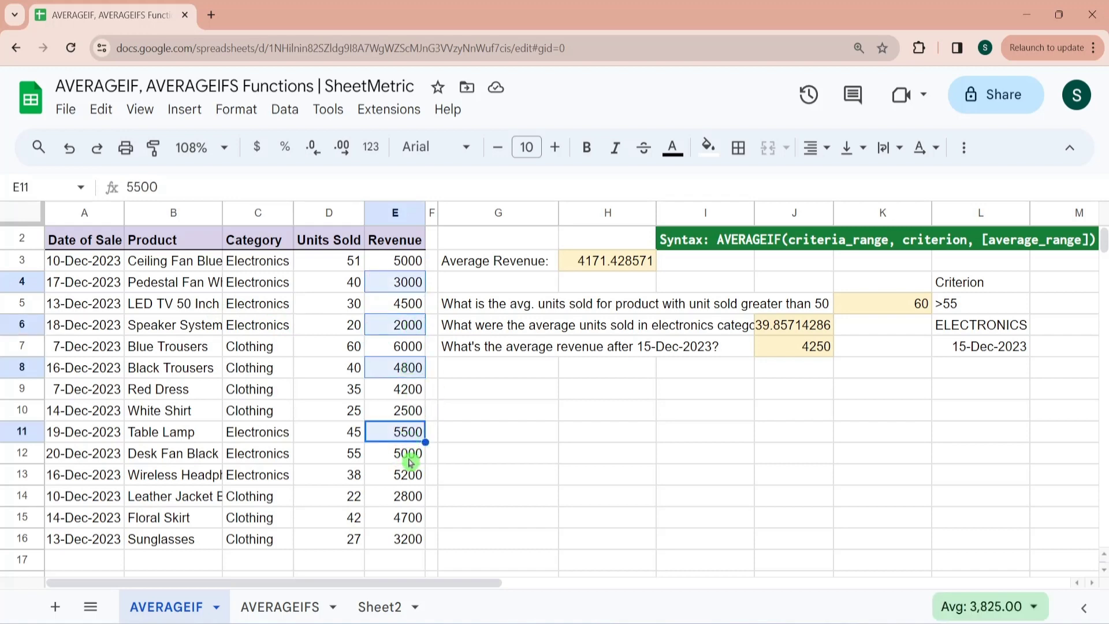
{"action": "left_click", "coordinate": [409, 456], "text": "shift"}
{"action": "left_click", "coordinate": [410, 477], "text": "ctrl"}
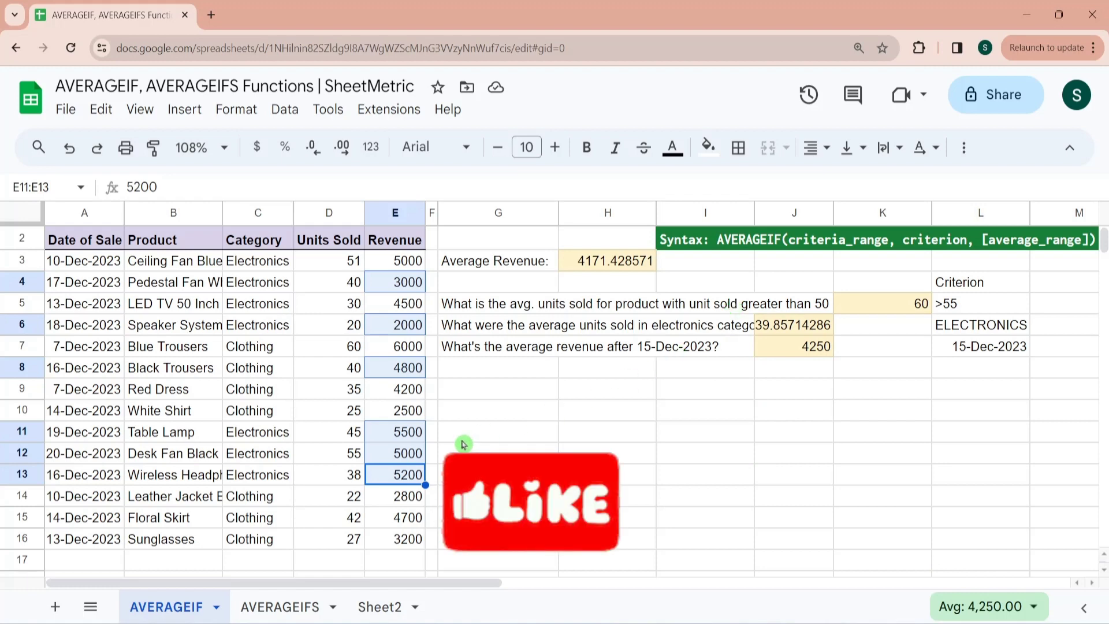
- Open the AVERAGEIFS sheet and examine the function syntax in row 2
{"action": "left_click", "coordinate": [283, 610]}
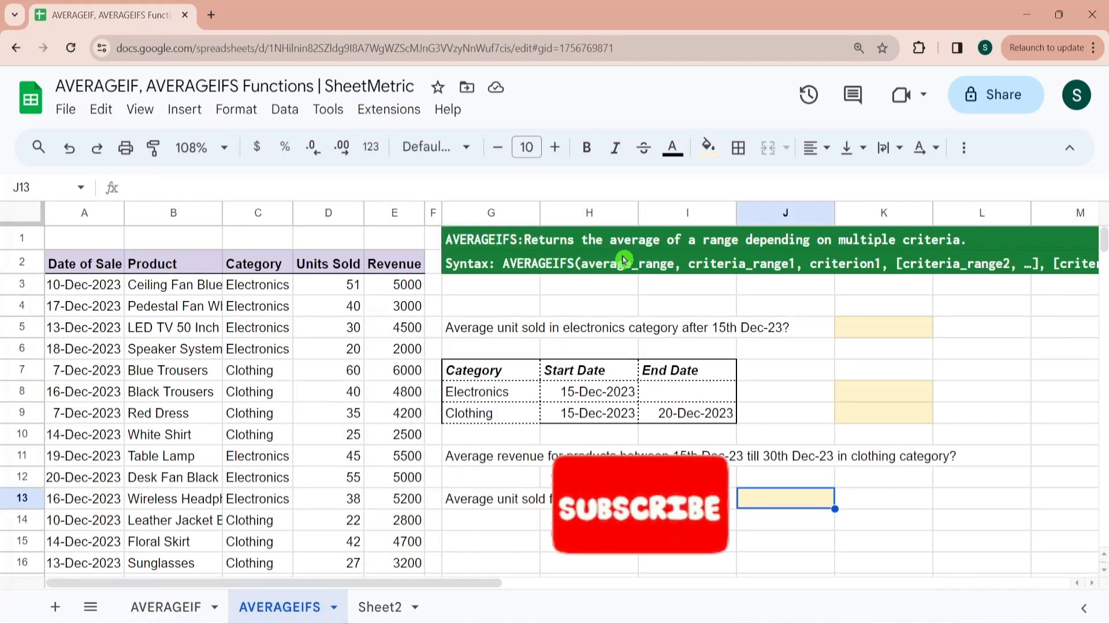
{"action": "left_click", "coordinate": [511, 314]}
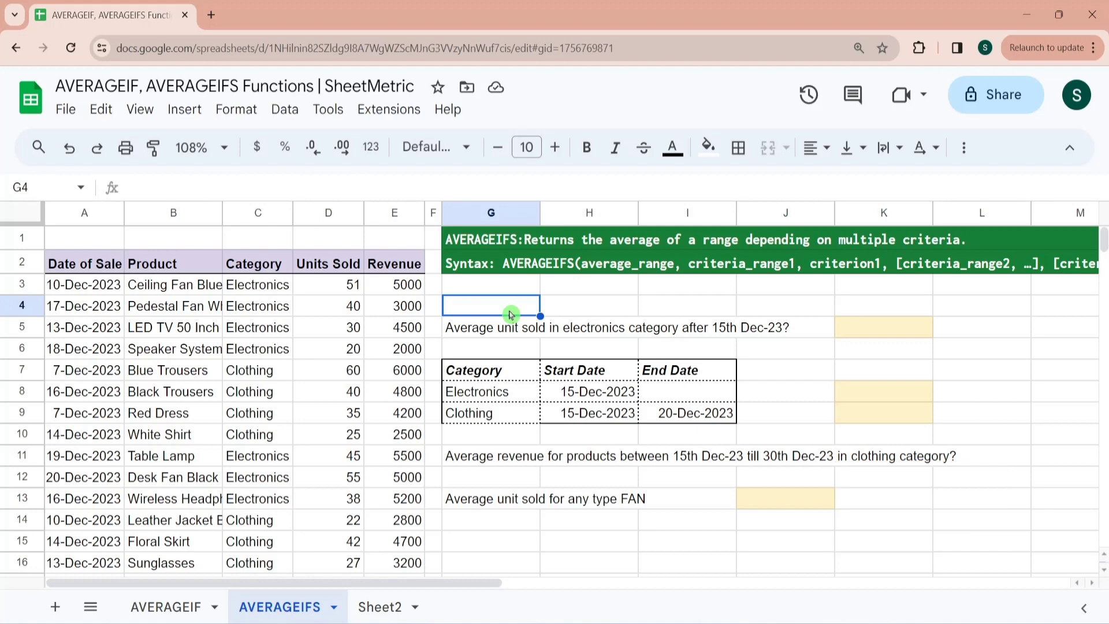
{"action": "left_click", "coordinate": [501, 271]}
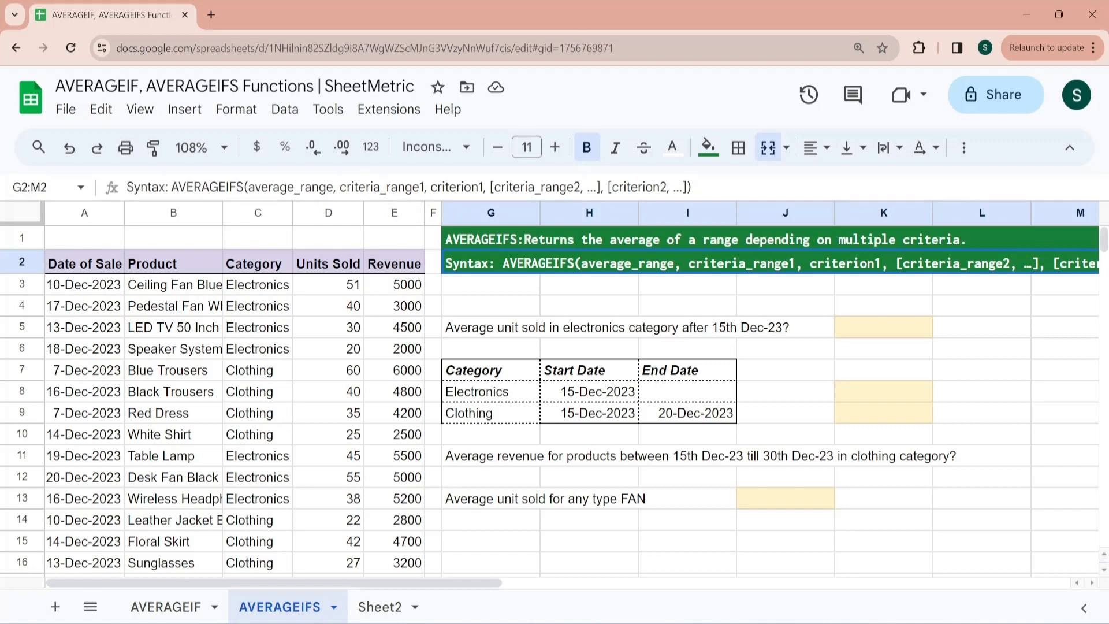
- Read the question in G5 about average units sold in the electronics category after 15th Dec-23
{"action": "left_click", "coordinate": [551, 331]}
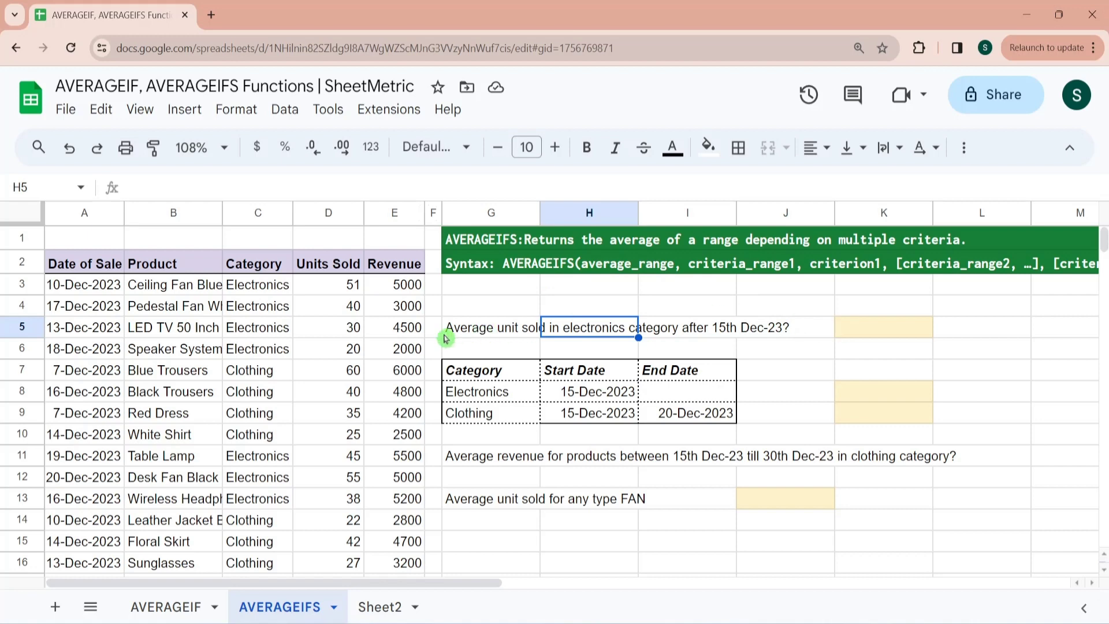
{"action": "left_click", "coordinate": [456, 348]}
{"action": "key", "text": "Up"}
{"action": "key", "text": "Right"}
{"action": "key", "text": "Right"}
{"action": "key", "text": "Left"}
{"action": "key", "text": "Left"}
{"action": "key", "text": "Left"}
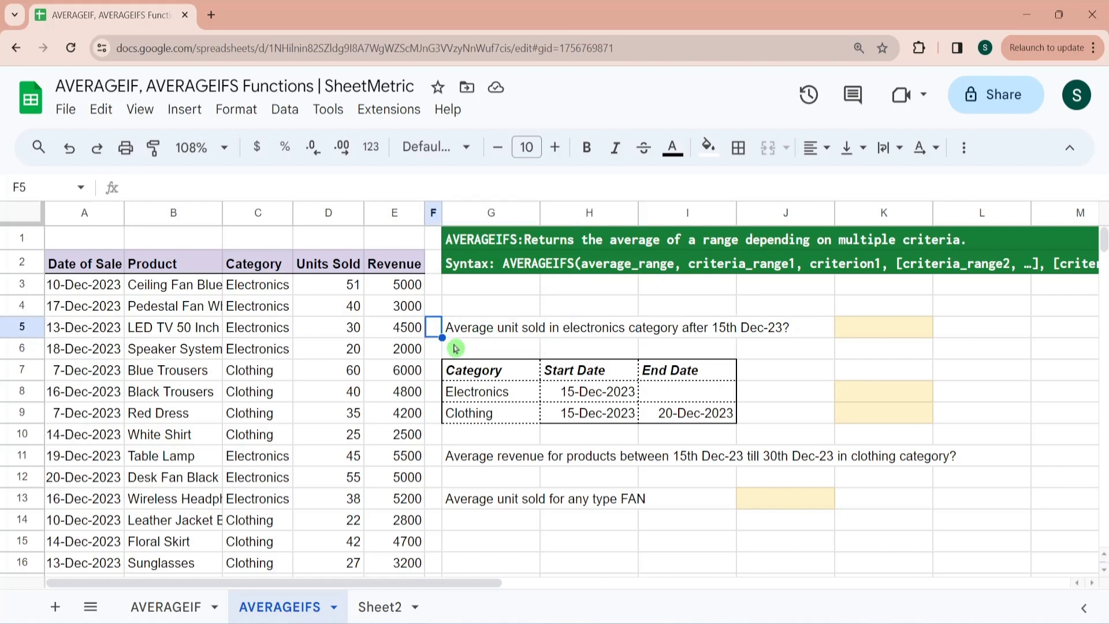
{"action": "key", "text": "Right"}
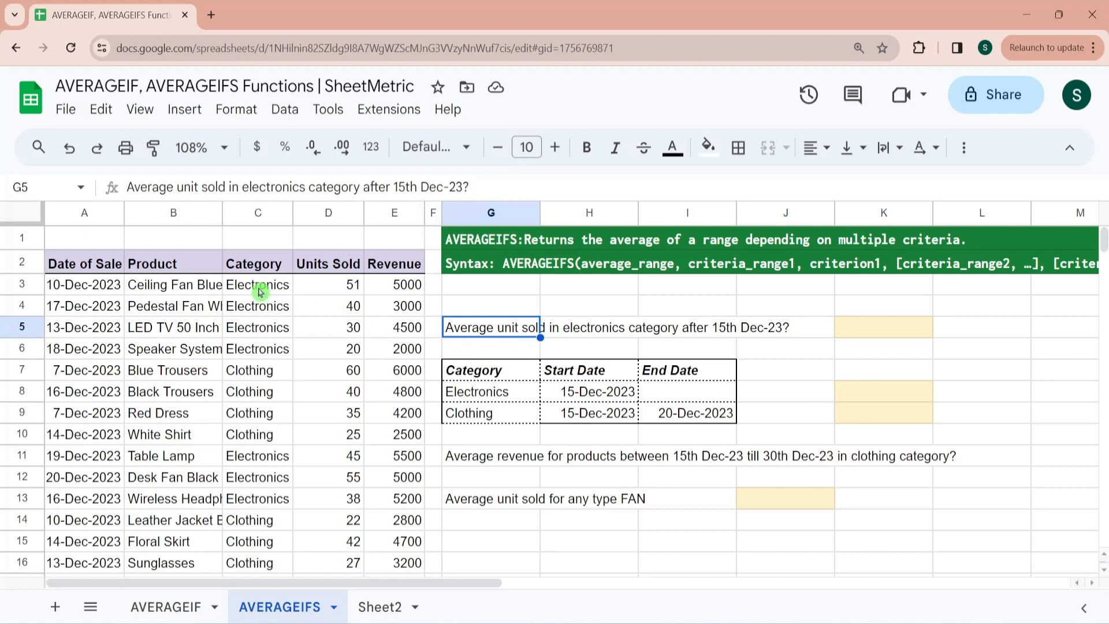
- Examine the ranges the G5 question needs: Units Sold D3:D16, Category C3:C16 and Date of Sale A3:A16
{"action": "left_click", "coordinate": [334, 290]}
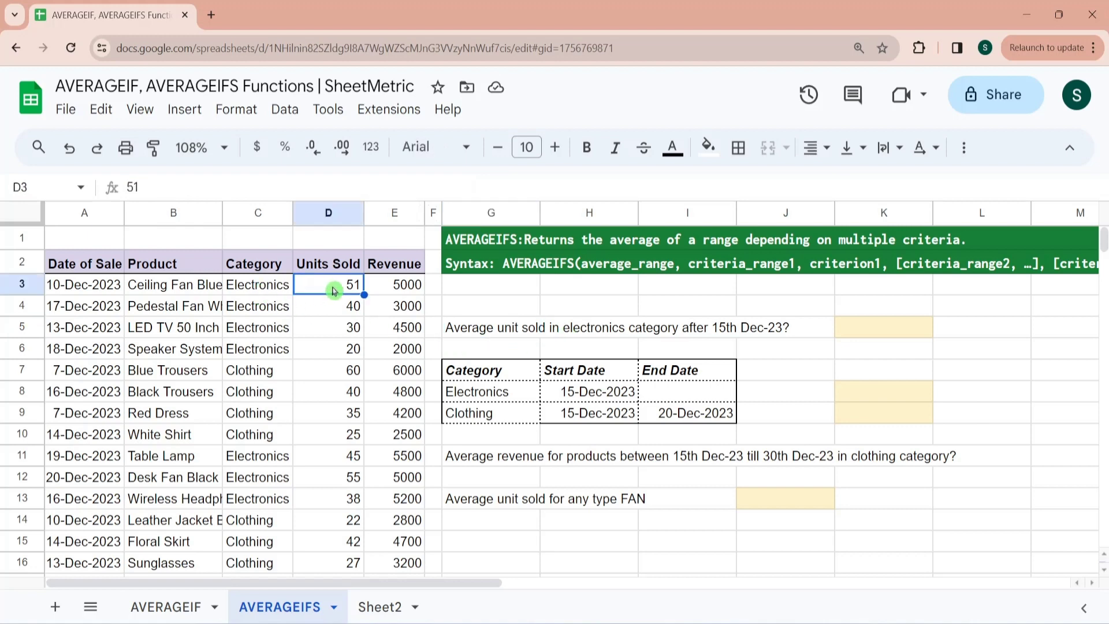
{"action": "key", "text": "ctrl+shift+Down"}
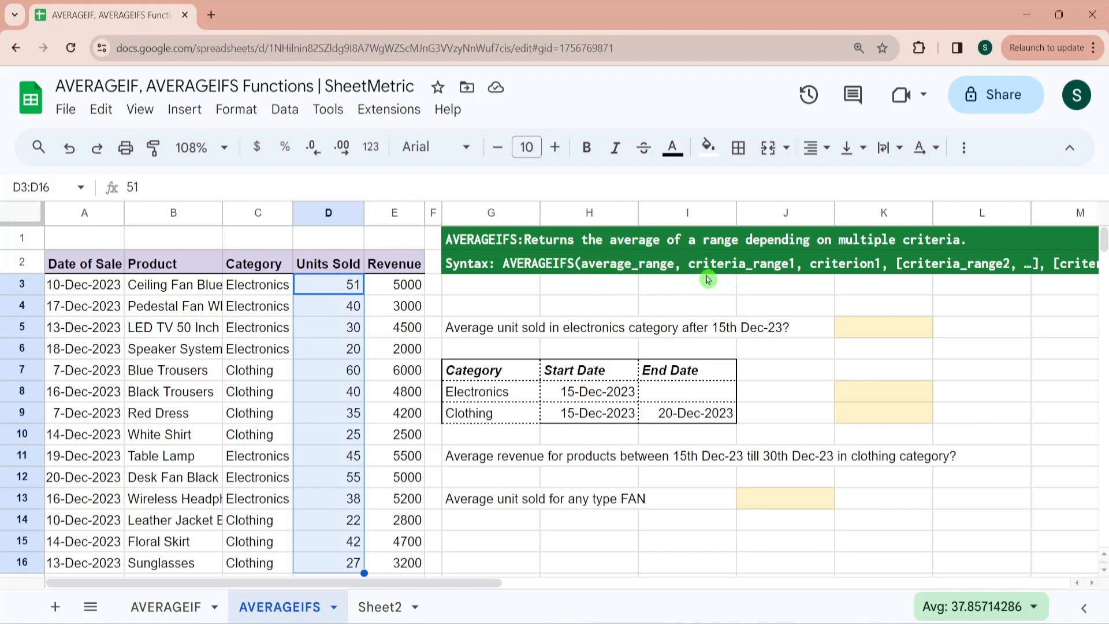
{"action": "left_click", "coordinate": [609, 336]}
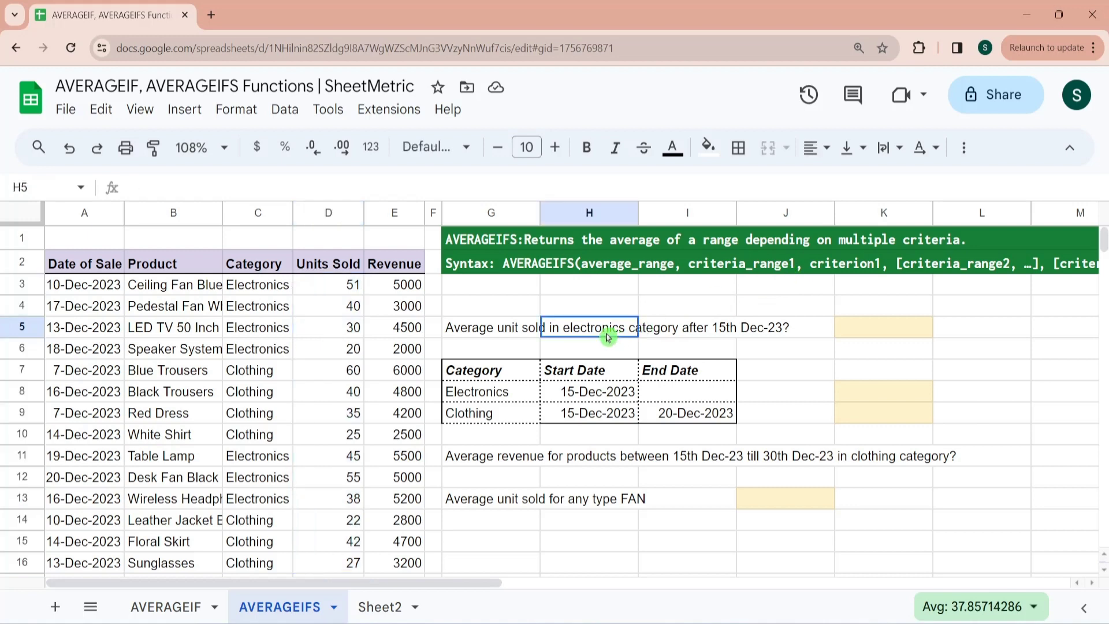
{"action": "left_click", "coordinate": [267, 289]}
{"action": "key", "text": "ctrl+shift+Down"}
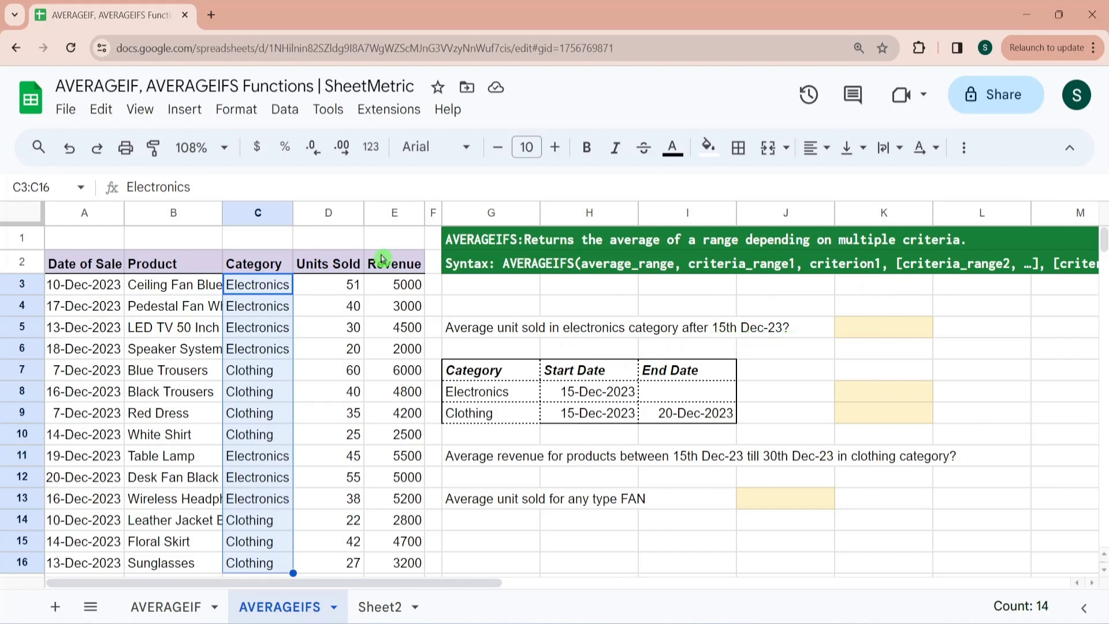
{"action": "left_click", "coordinate": [98, 295]}
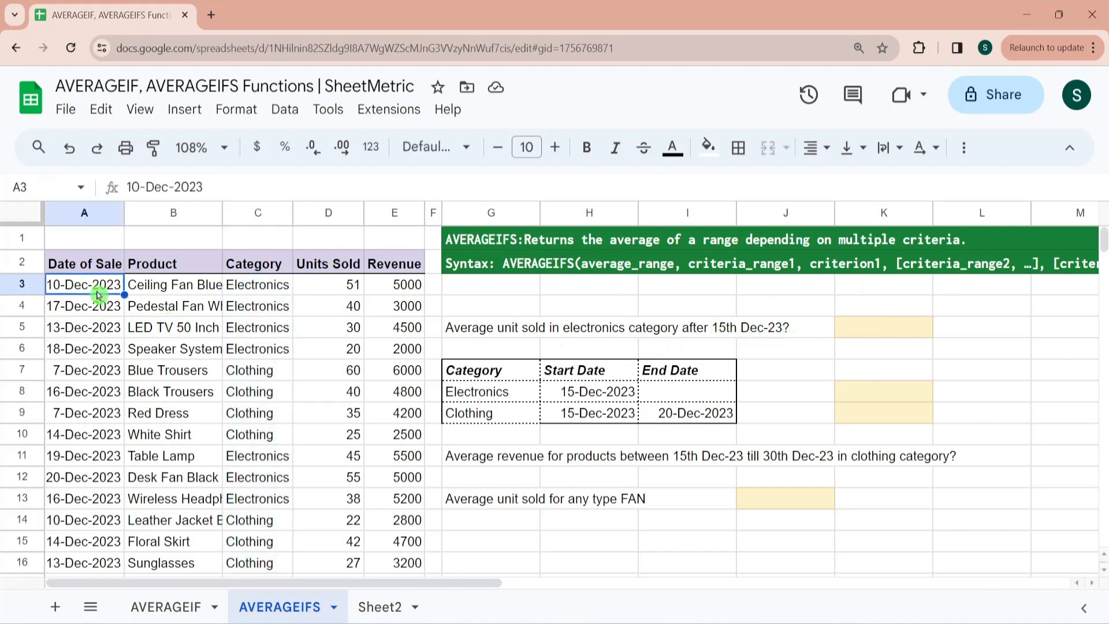
{"action": "key", "text": "ctrl+shift+Down"}
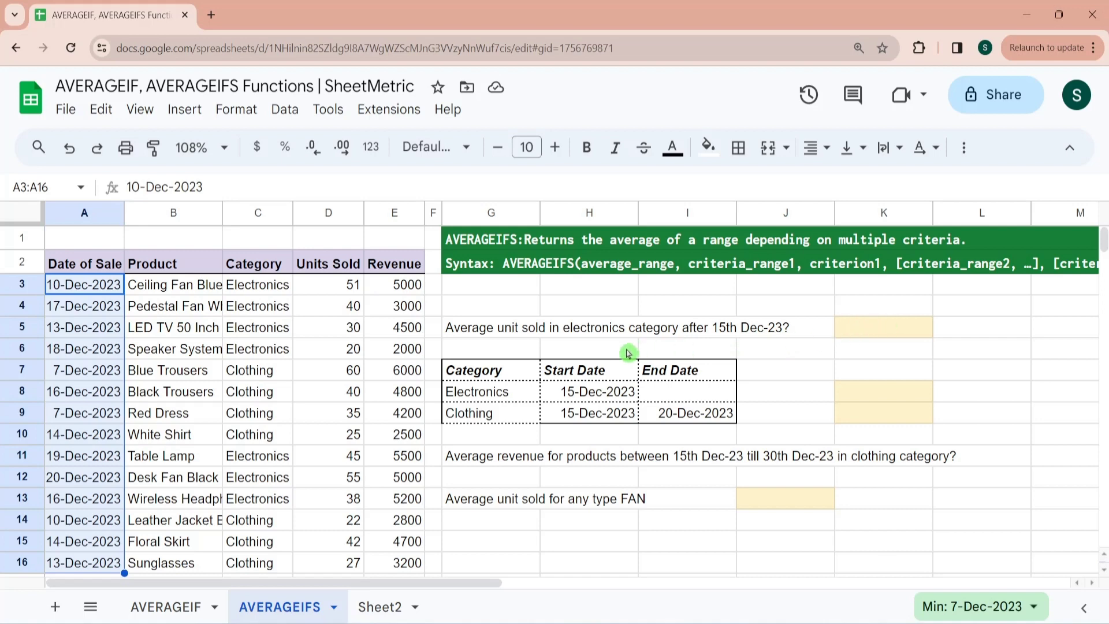
- Start an AVERAGEIFS formula in K8 with the Units Sold values D3:D16 as its average range
{"action": "left_click", "coordinate": [856, 395]}
{"action": "type", "text": "=a"}
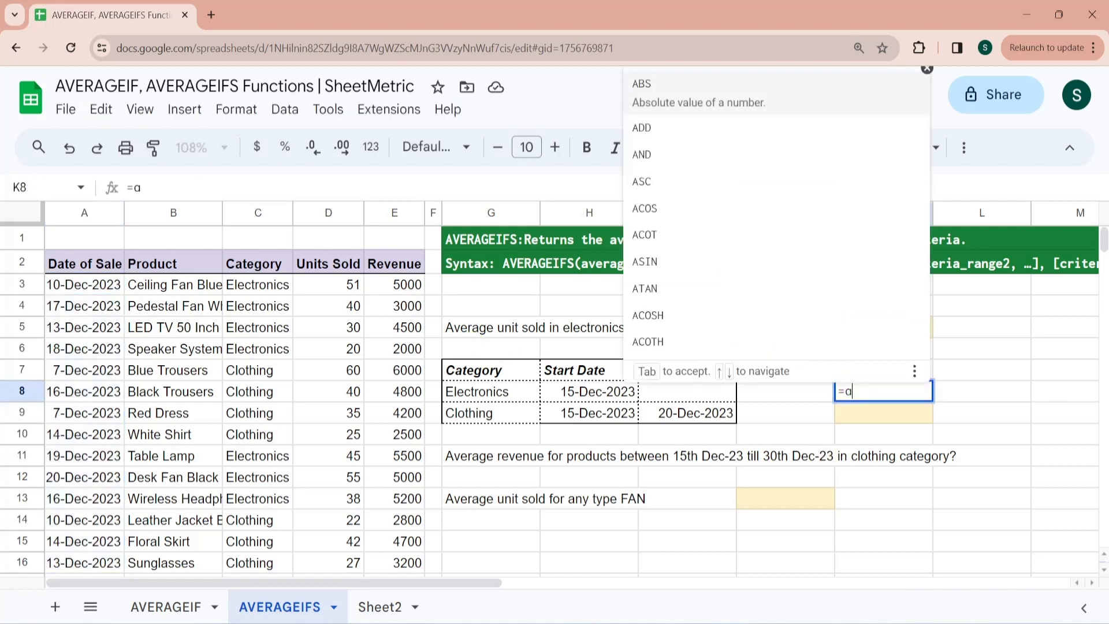
{"action": "type", "text": "verage"}
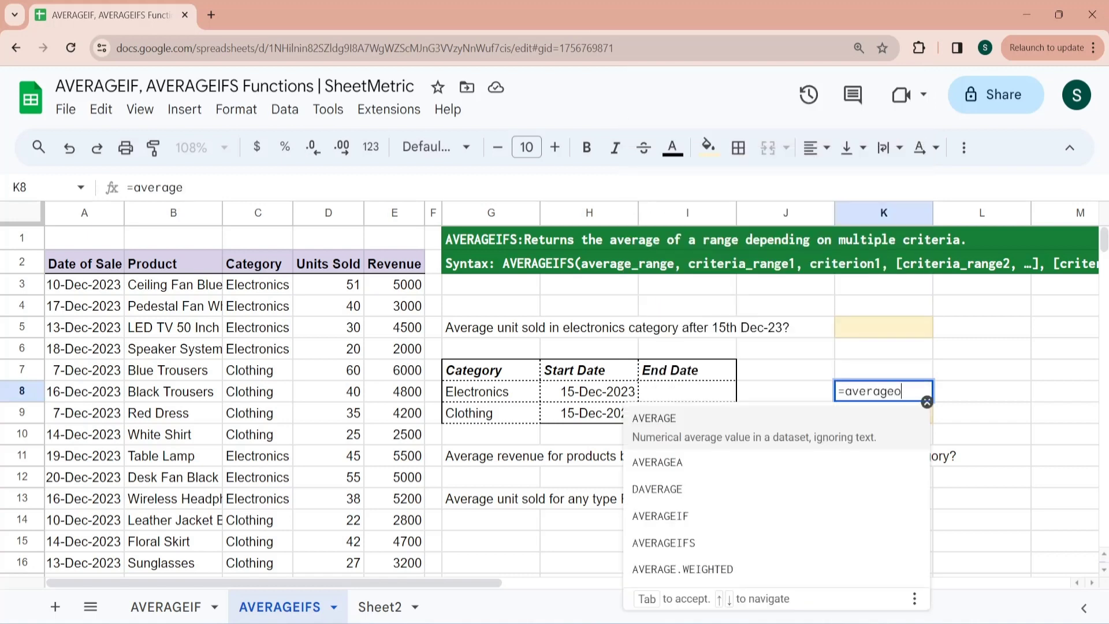
{"action": "type", "text": "ifs"}
{"action": "key", "text": "Tab"}
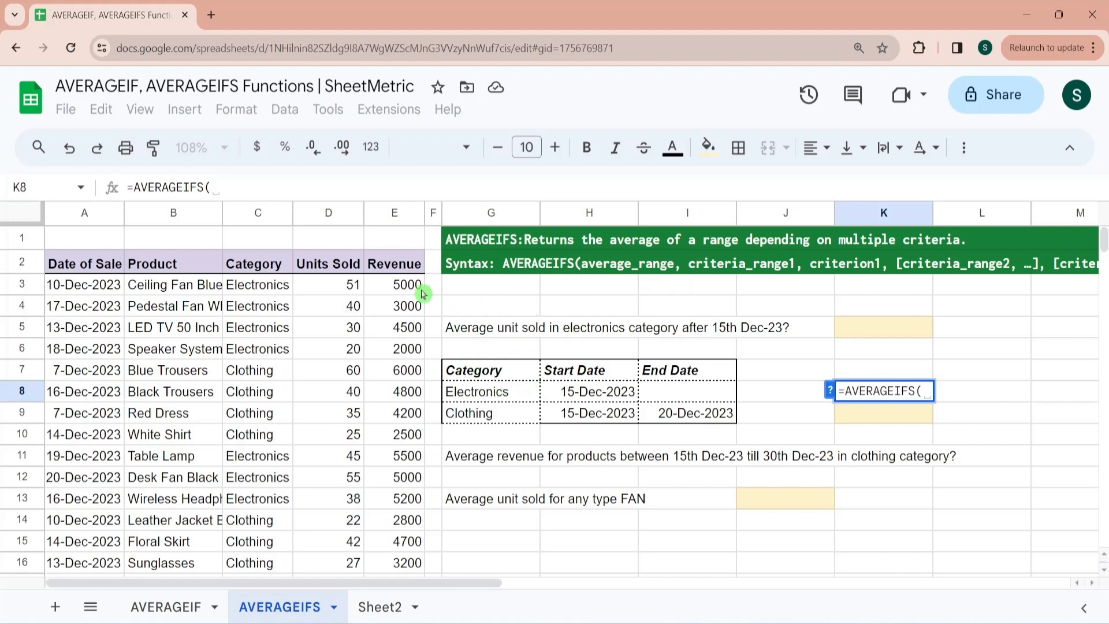
{"action": "left_click", "coordinate": [349, 288]}
{"action": "key", "text": "ctrl+shift+Down"}
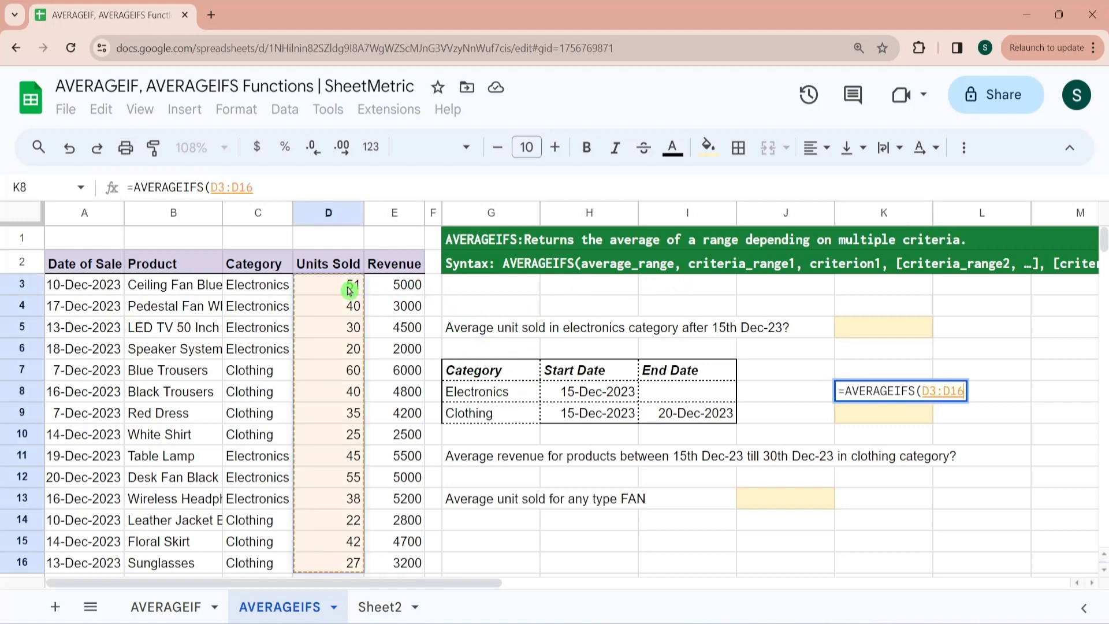
{"action": "type", "text": ","}
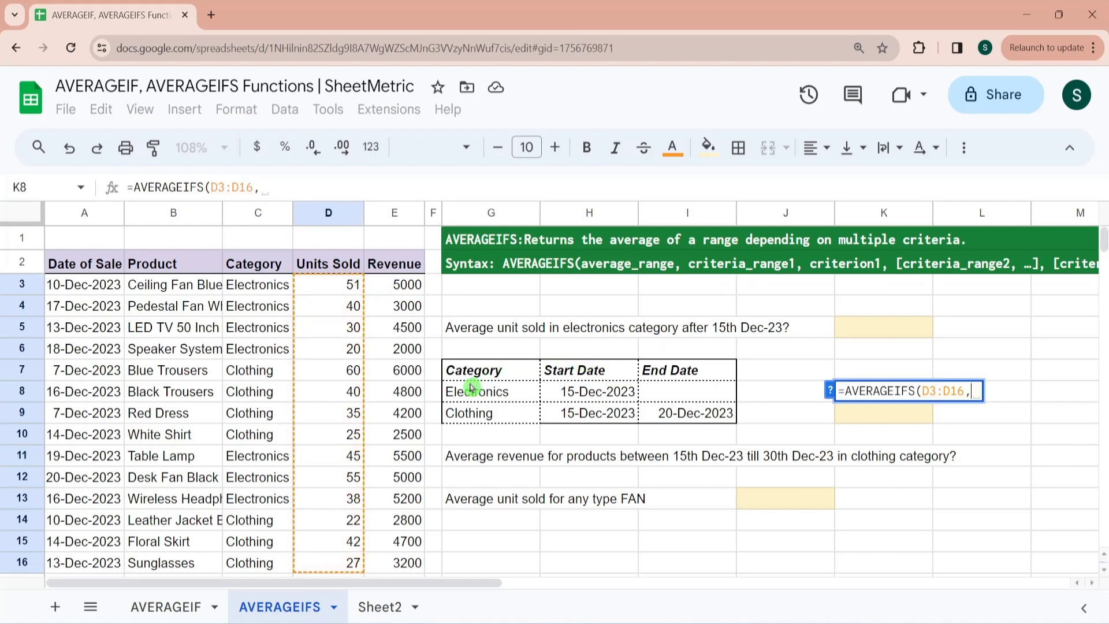
- Add the Category values C3:C16 as the first criteria range in the K8 formula, with cell G8 as its criterion
{"action": "left_click", "coordinate": [257, 287]}
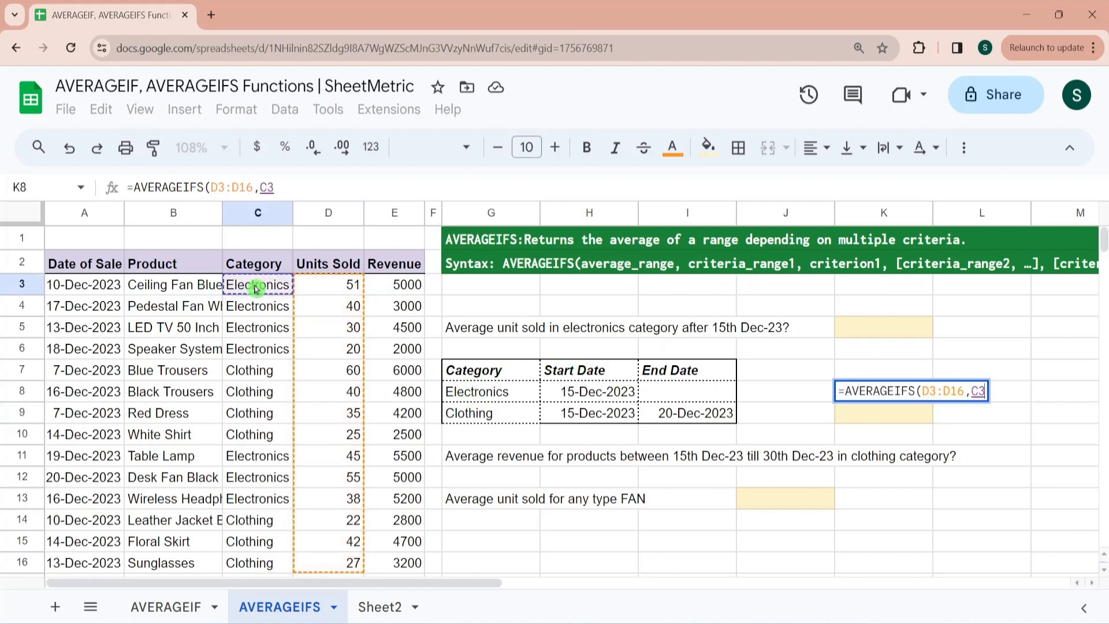
{"action": "key", "text": "ctrl+shift+Down"}
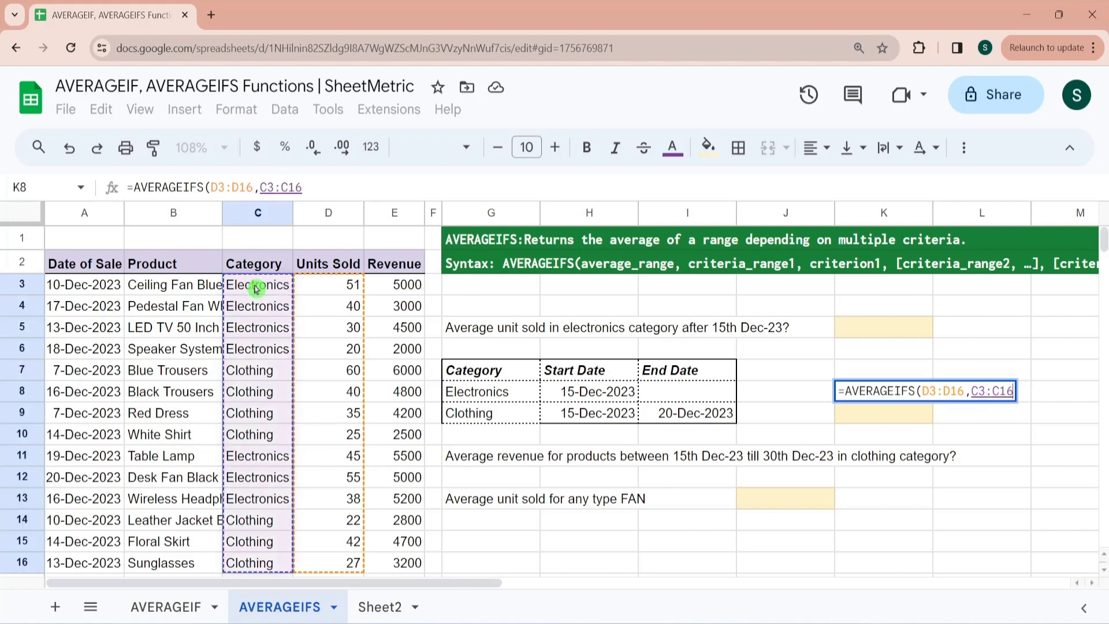
{"action": "type", "text": ","}
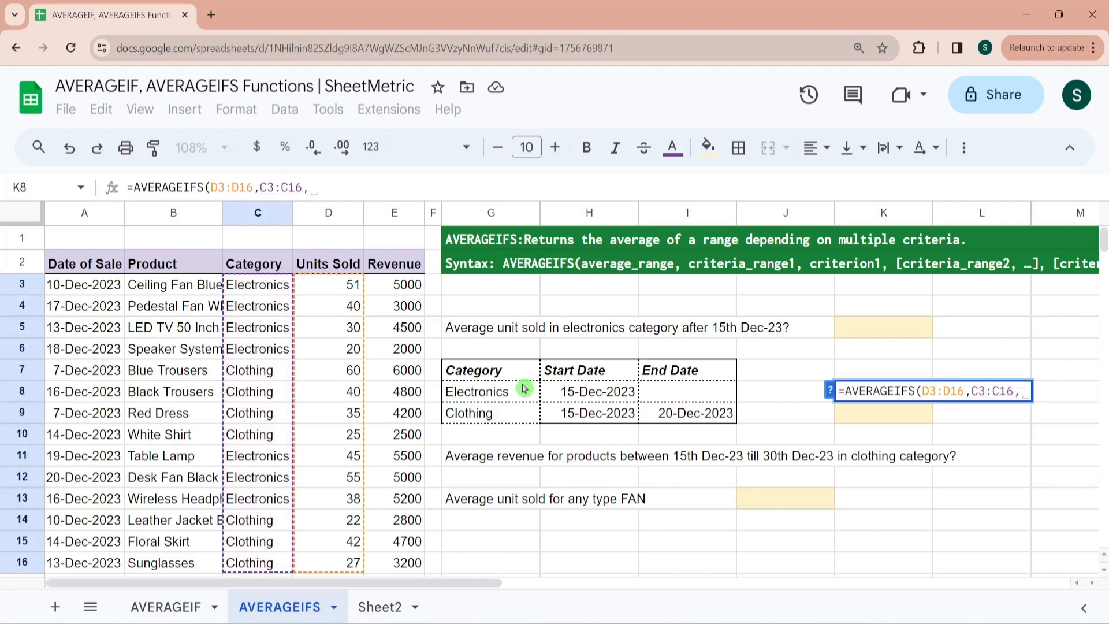
{"action": "left_click", "coordinate": [499, 392]}
{"action": "type", "text": ","}
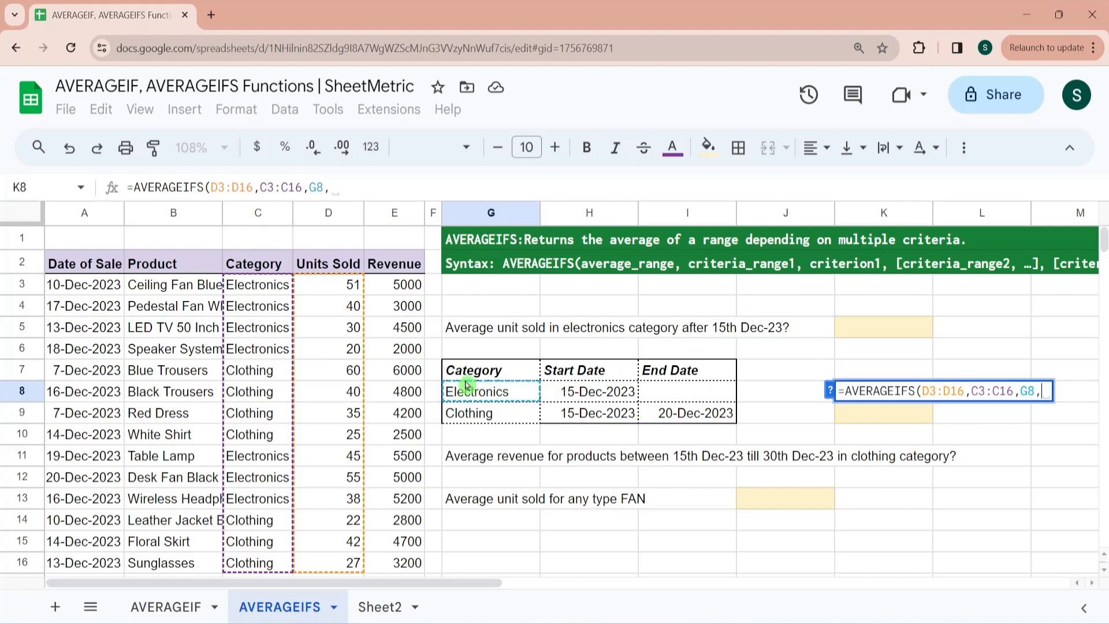
- Complete the K8 formula with Date of Sale A3:A16 as the second criteria range and ">"&H8 as its criterion
{"action": "left_click", "coordinate": [85, 285]}
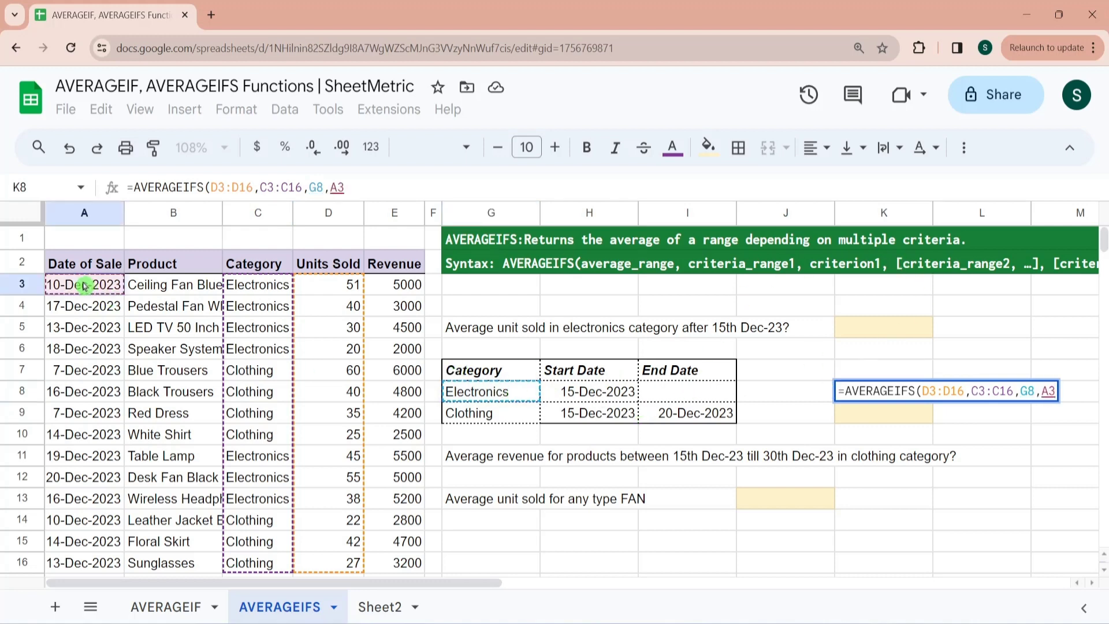
{"action": "key", "text": "ctrl+shift+Down"}
{"action": "type", "text": ","}
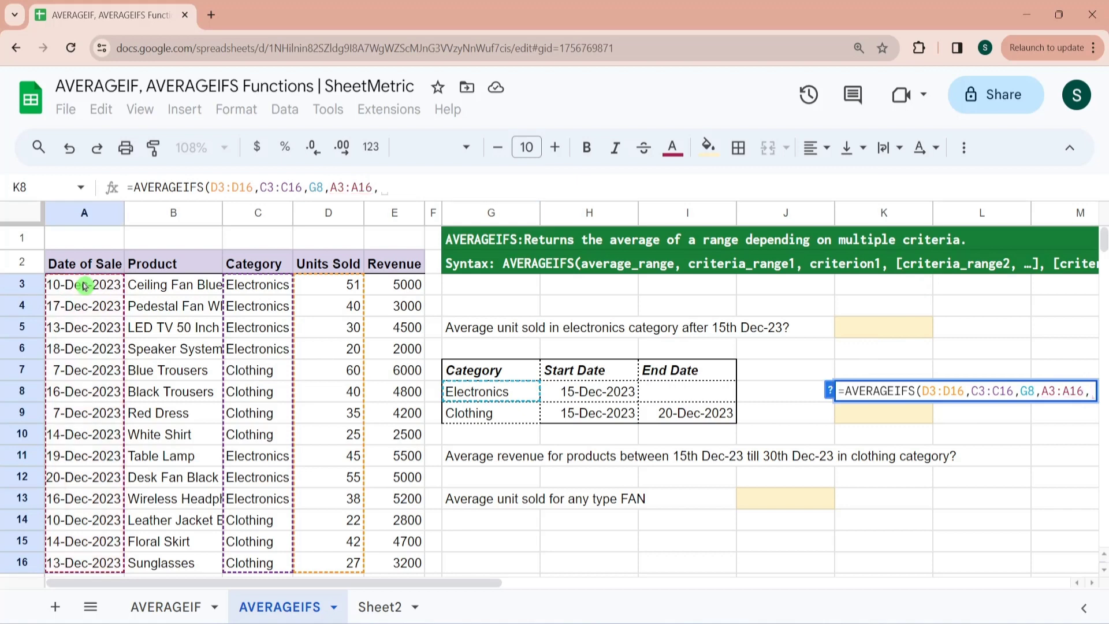
{"action": "type", "text": "\""}
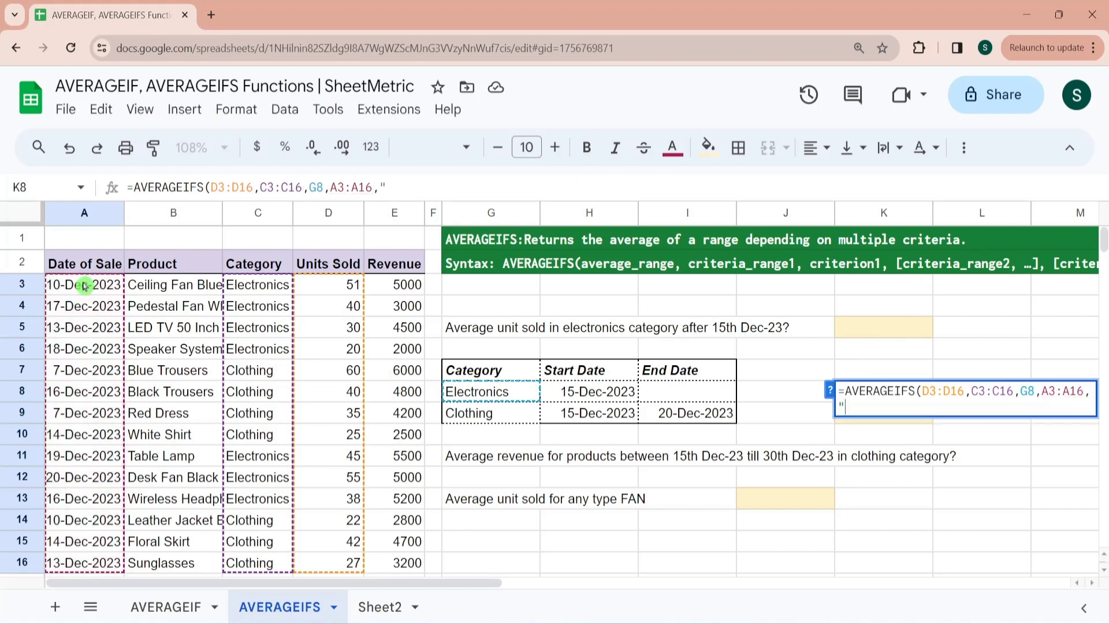
{"action": "type", "text": ">\"&"}
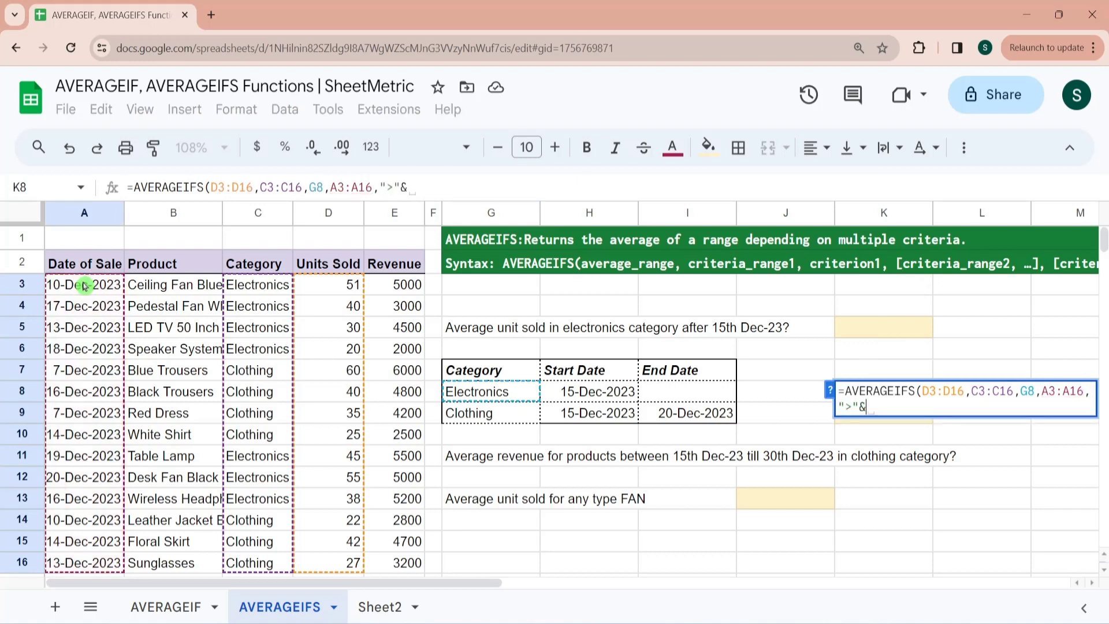
{"action": "left_click", "coordinate": [579, 395]}
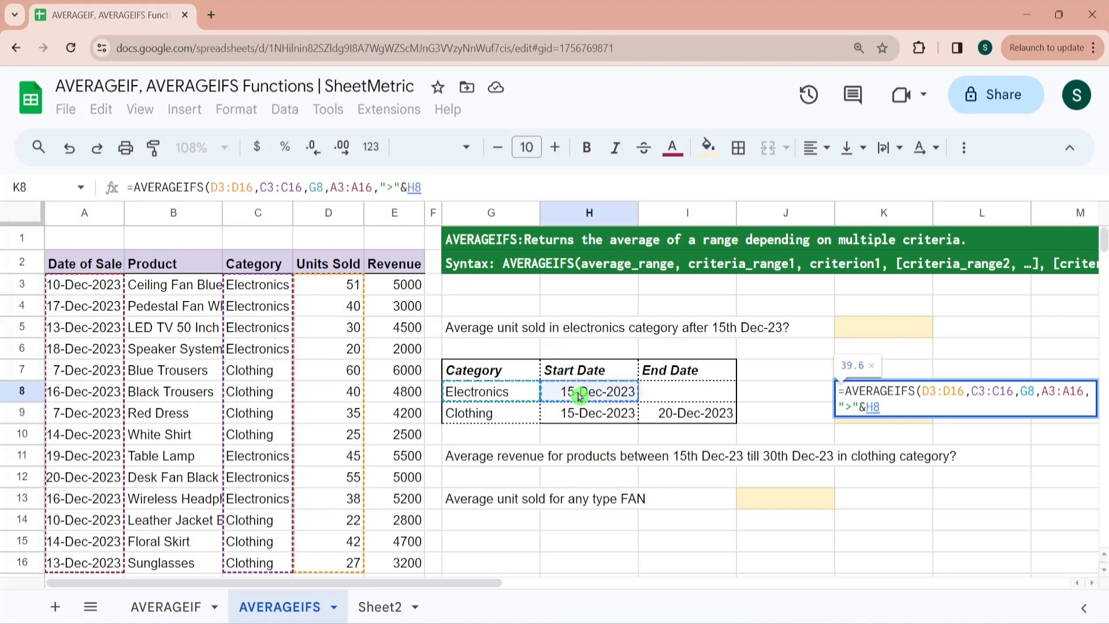
{"action": "key", "text": "Return"}
{"action": "key", "text": "Up"}
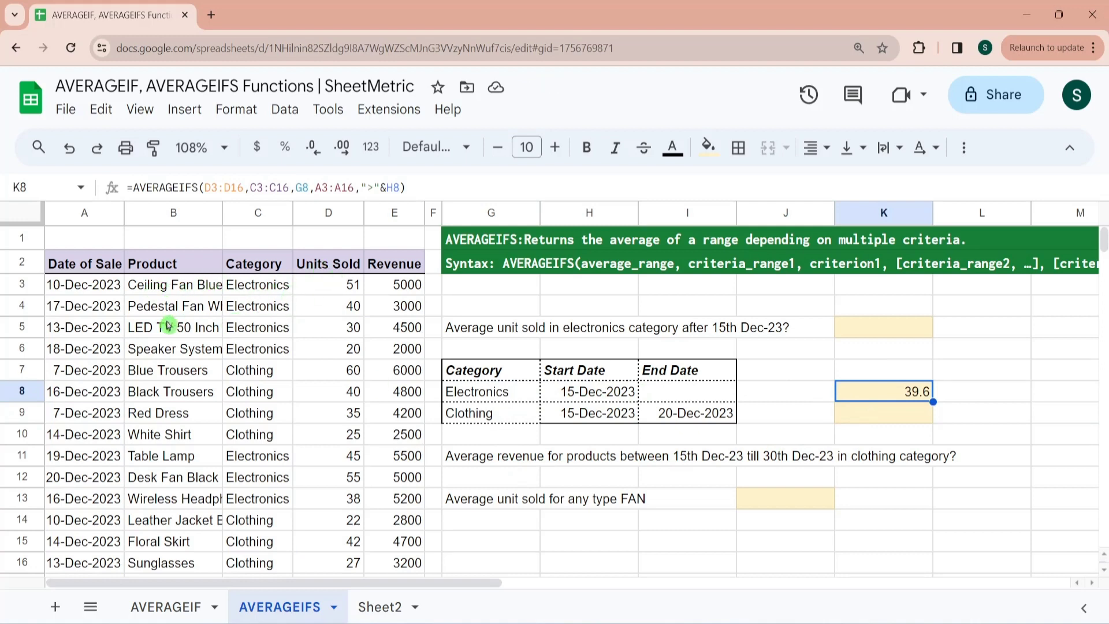
- Check the K8 result by selecting the matching Units Sold cells D4, D6 and D11:D13 to read their average
{"action": "left_click", "coordinate": [356, 313]}
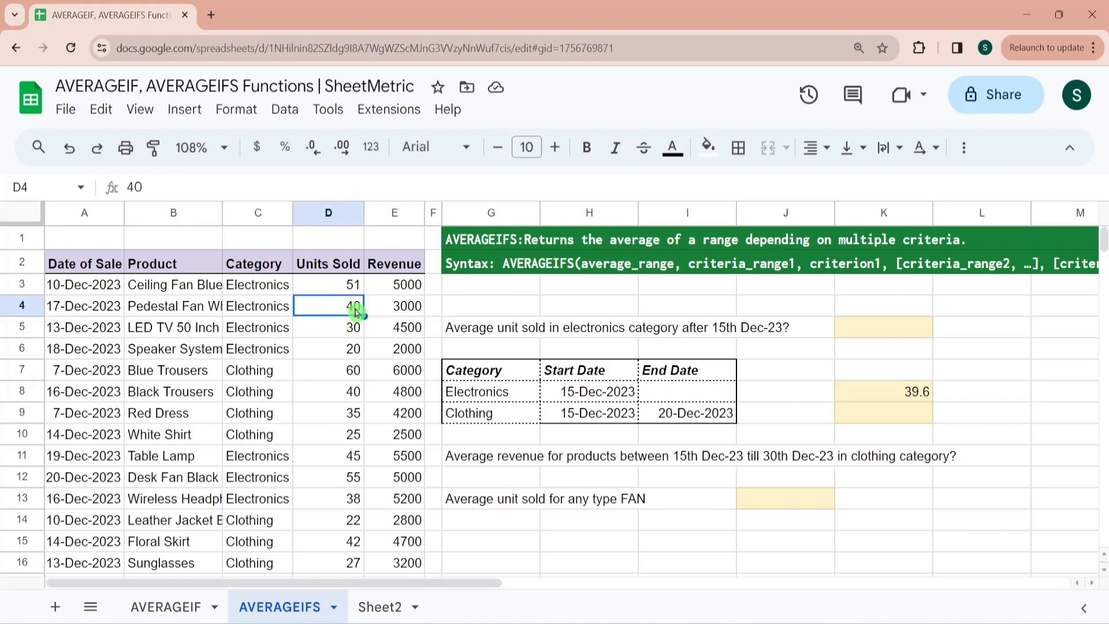
{"action": "left_click", "coordinate": [351, 348], "text": "ctrl"}
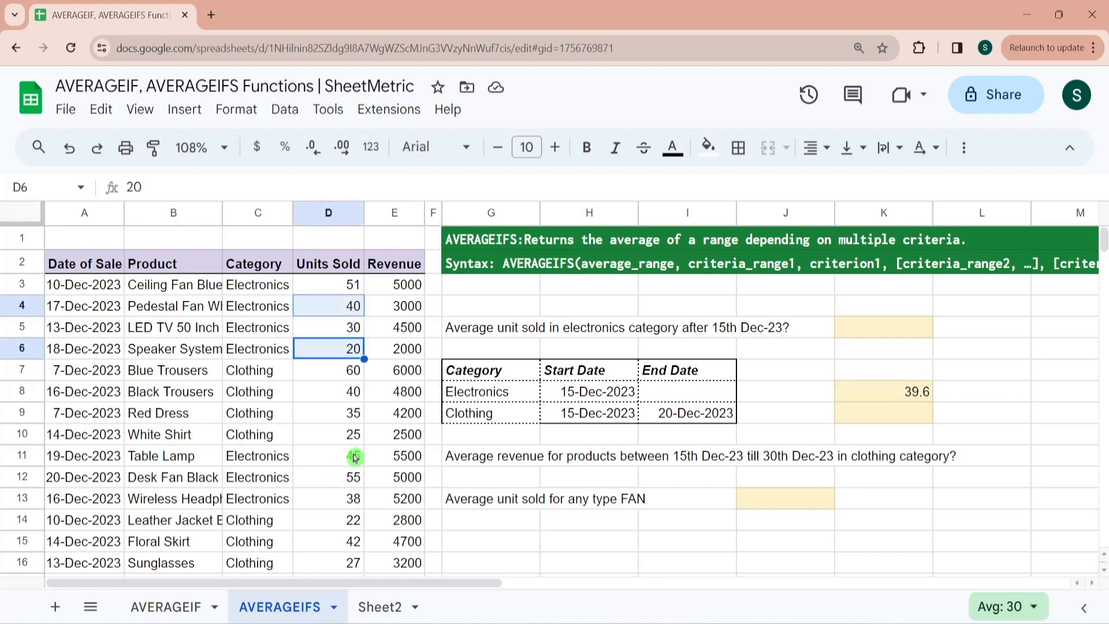
{"action": "left_click", "coordinate": [354, 455], "text": "ctrl"}
{"action": "left_click", "coordinate": [354, 482], "text": "ctrl+shift"}
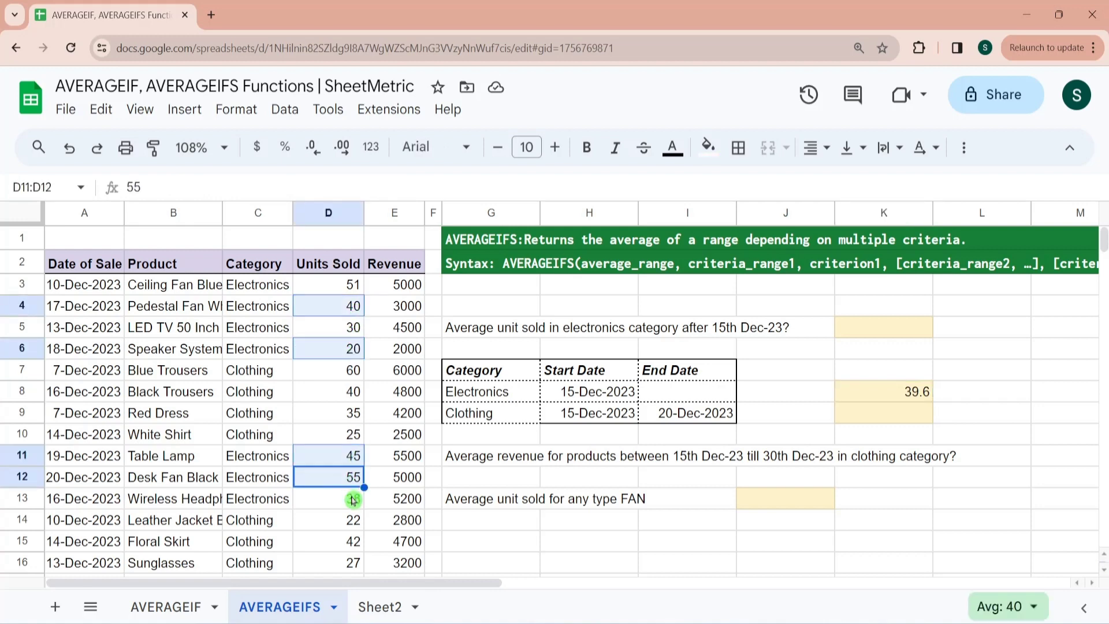
{"action": "left_click", "coordinate": [352, 500], "text": "shift"}
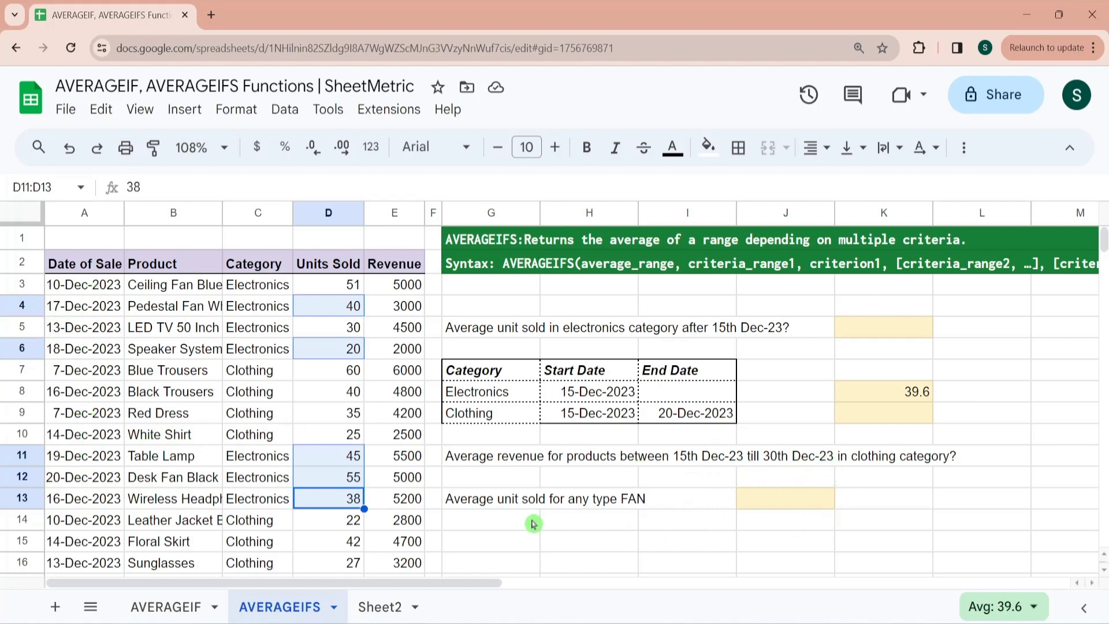
- Start an AVERAGEIFS formula in K9 with the Revenue values E3:E16 as its average range
{"action": "left_click", "coordinate": [907, 415]}
{"action": "type", "text": "=a"}
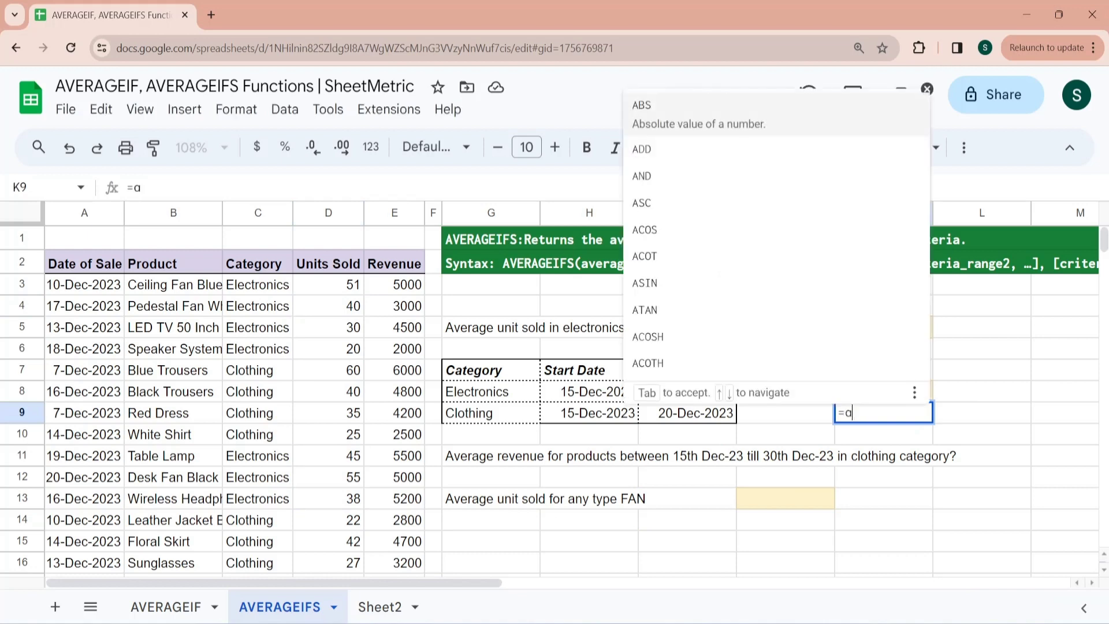
{"action": "type", "text": "verageif"}
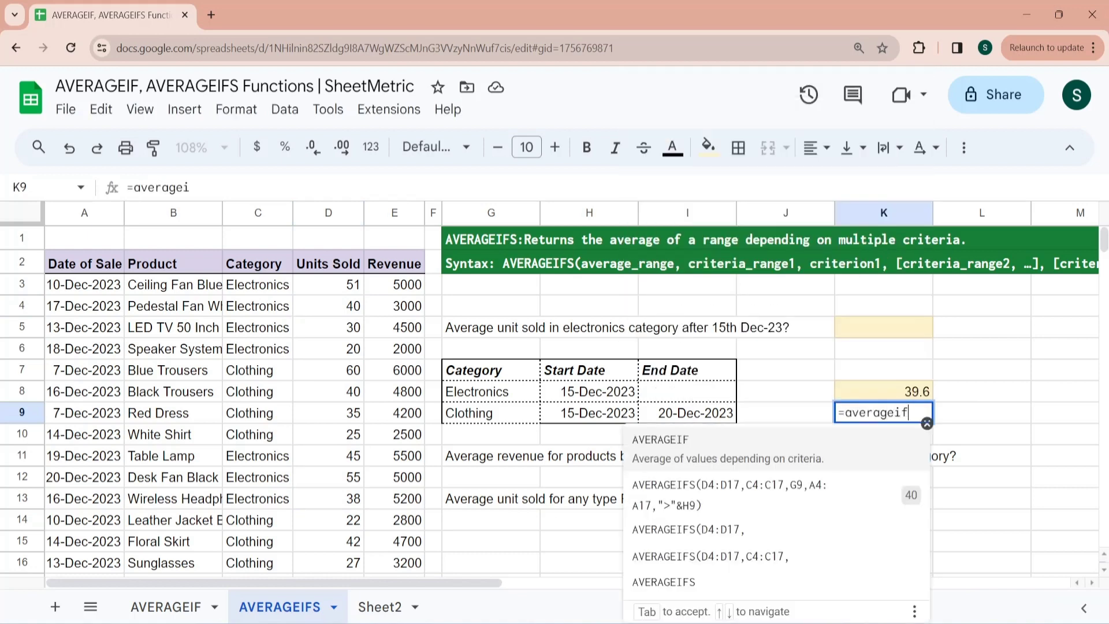
{"action": "type", "text": "s("}
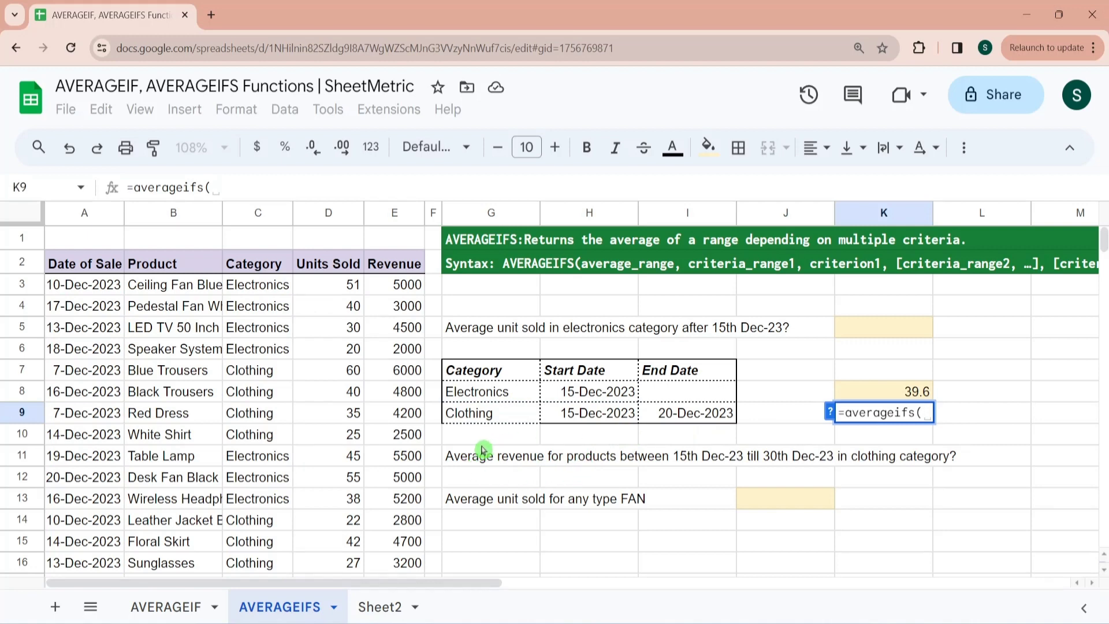
{"action": "left_click", "coordinate": [407, 283]}
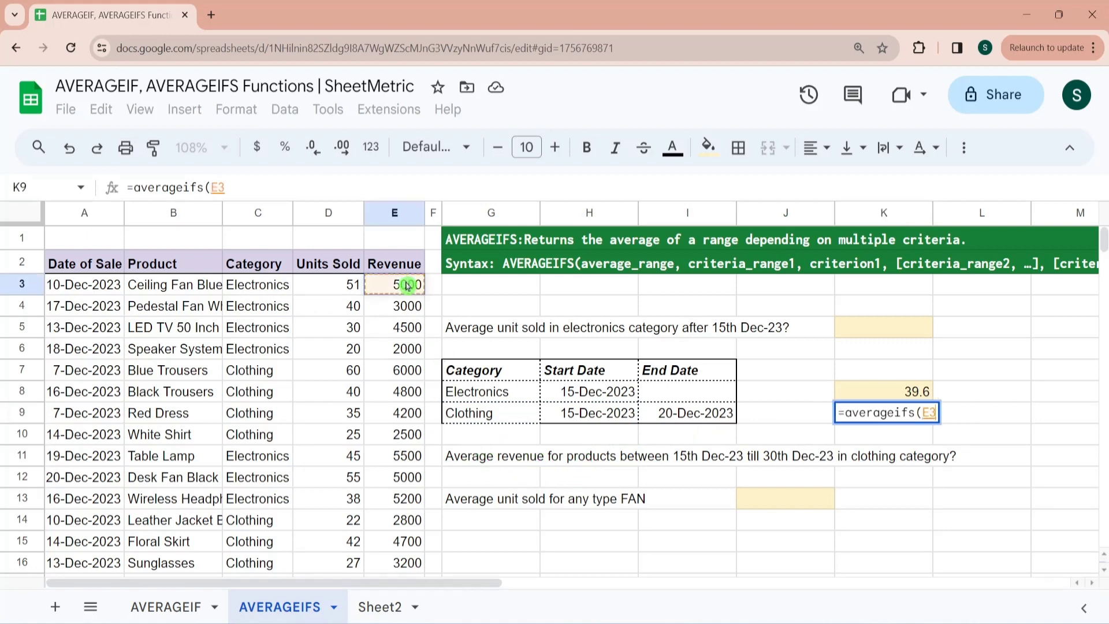
{"action": "key", "text": "ctrl+shift+Down"}
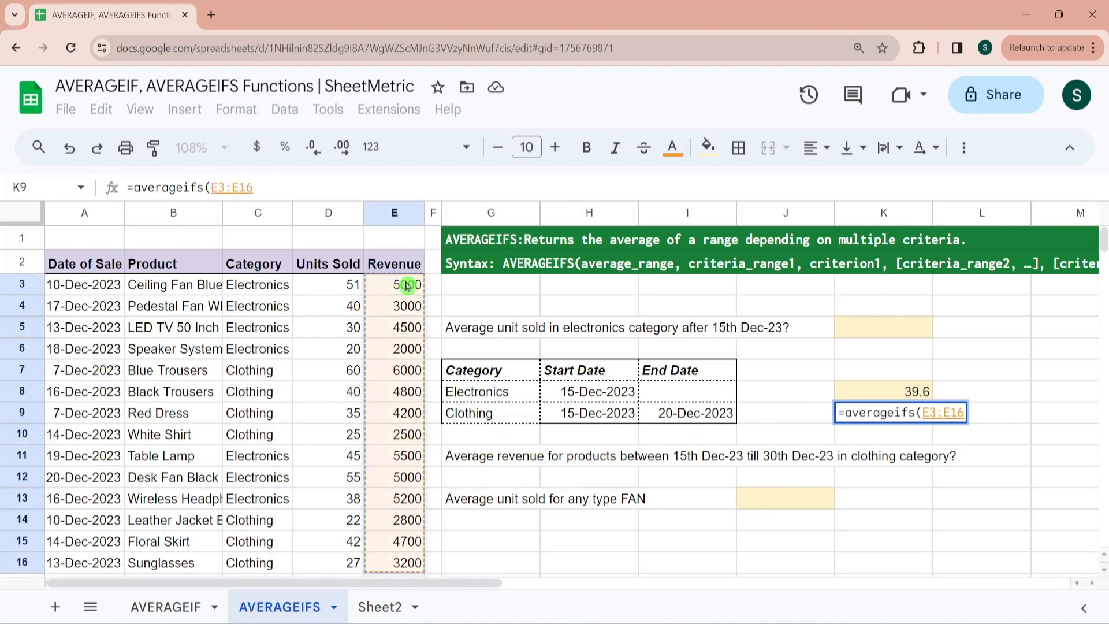
{"action": "type", "text": ","}
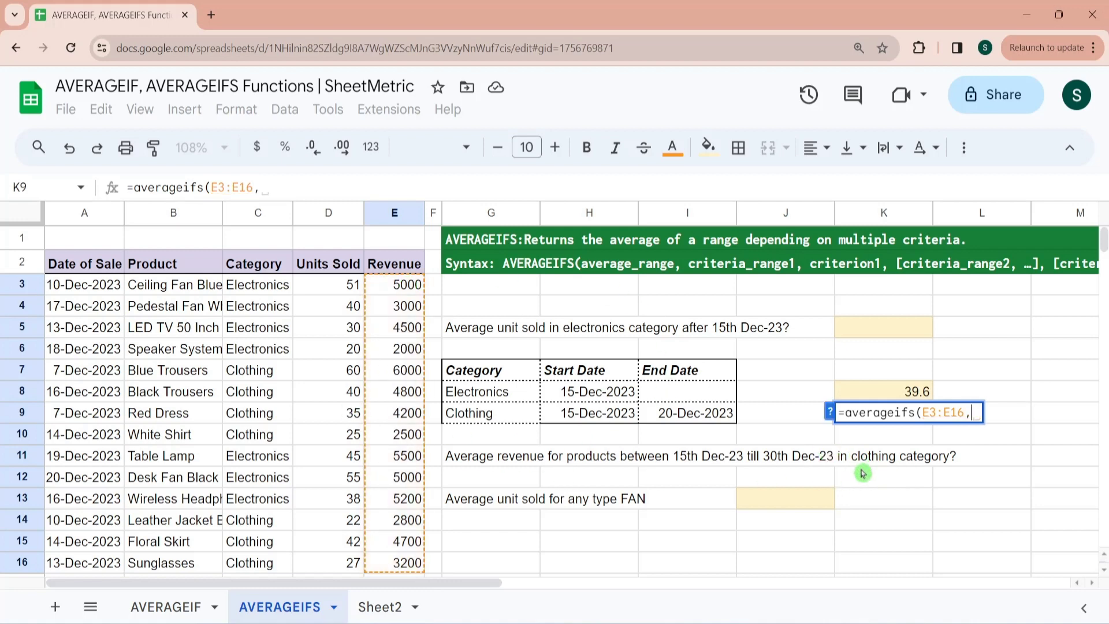
- Add the Category values C3:C16 as the first criteria range in the K9 formula, with cell G9 as its criterion
{"action": "left_click", "coordinate": [256, 297]}
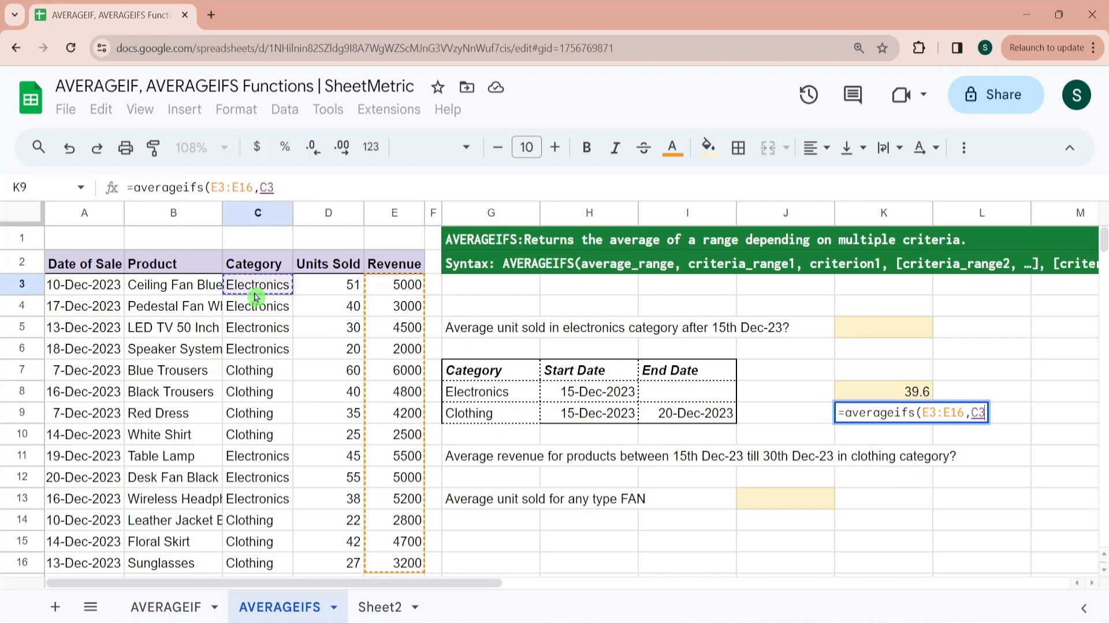
{"action": "key", "text": "ctrl+shift+Down"}
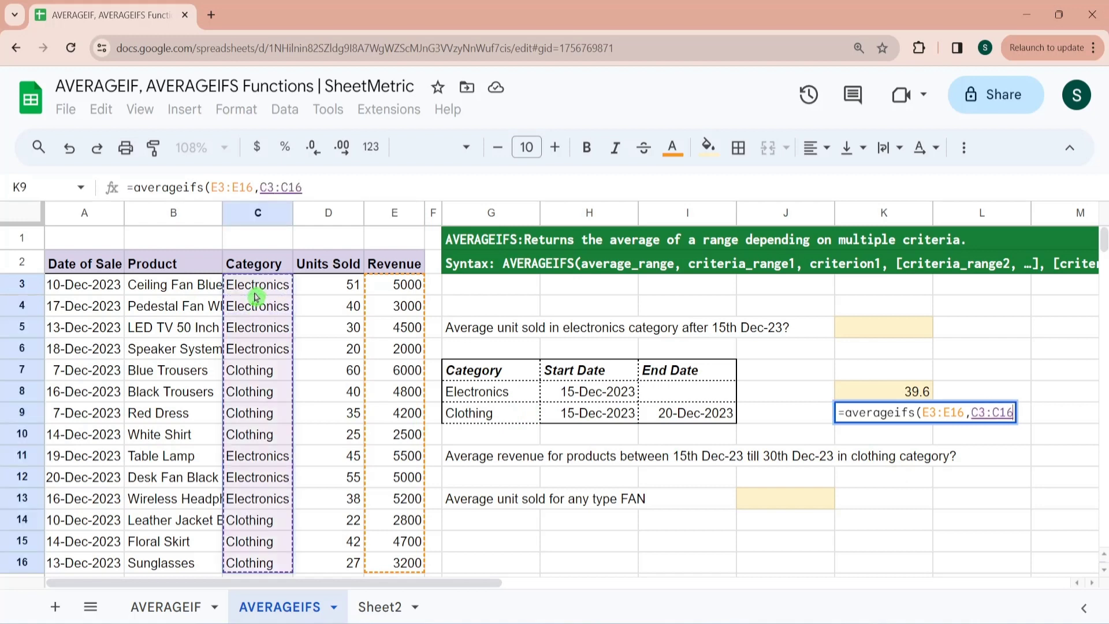
{"action": "type", "text": ","}
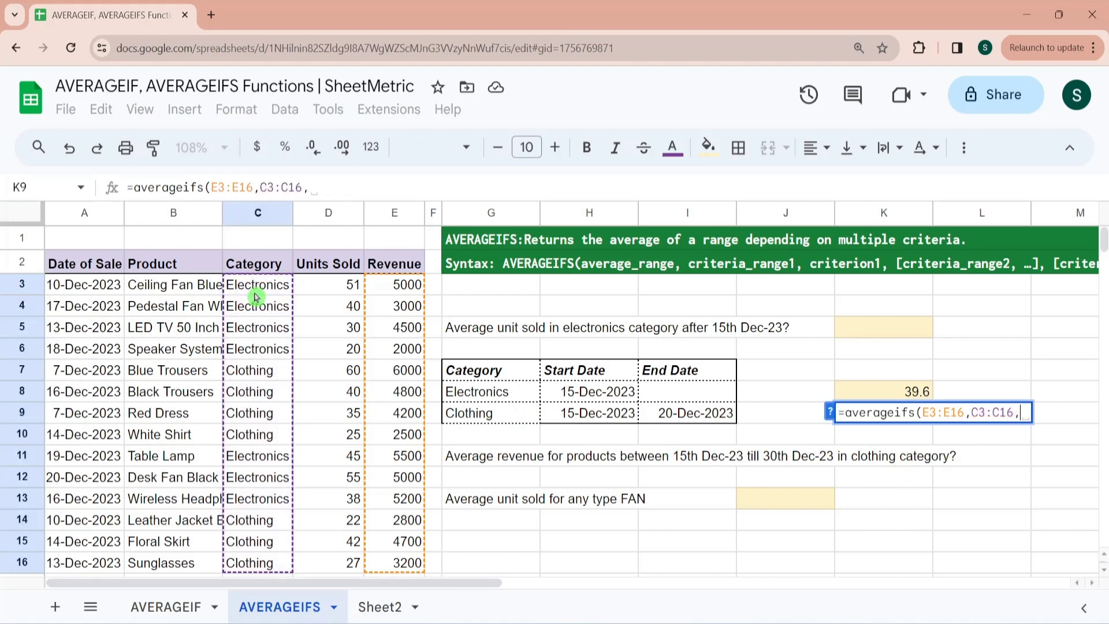
{"action": "left_click", "coordinate": [507, 416]}
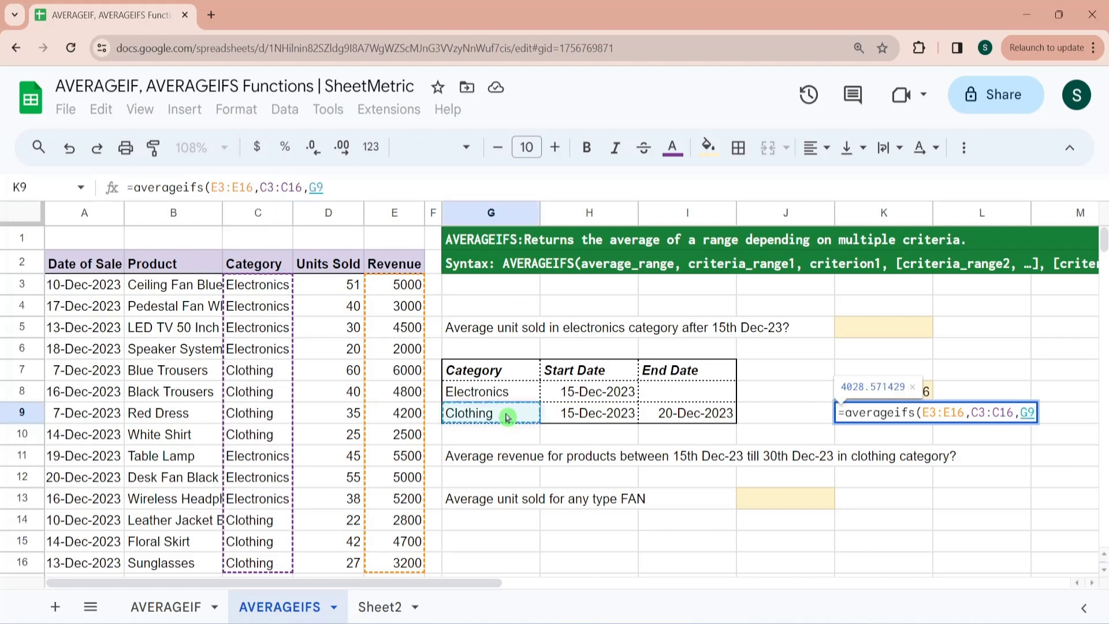
{"action": "type", "text": ","}
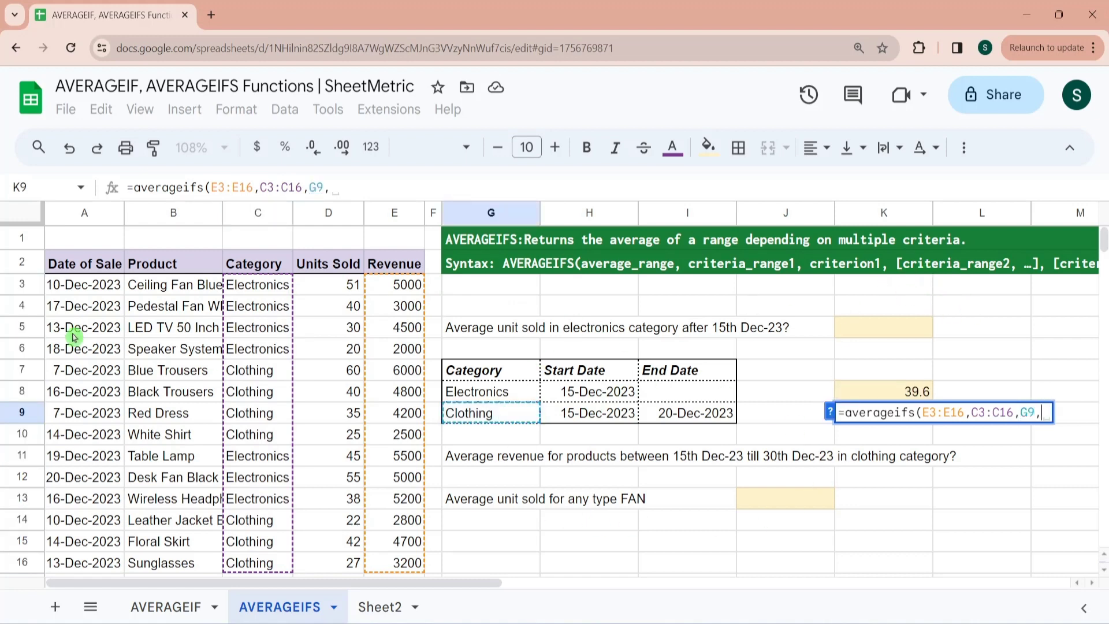
- Add Date of Sale A3:A16 as the second criteria range in the K9 formula, with ">"&H9 as its criterion
{"action": "left_click", "coordinate": [96, 288]}
{"action": "key", "text": "ctrl+shift+Down"}
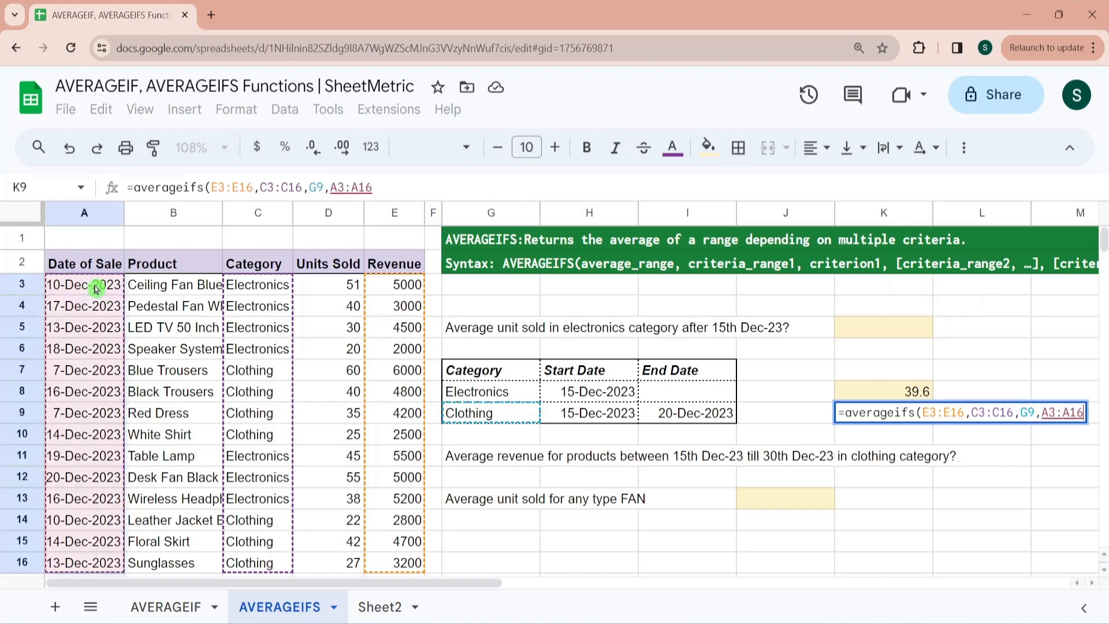
{"action": "type", "text": ","}
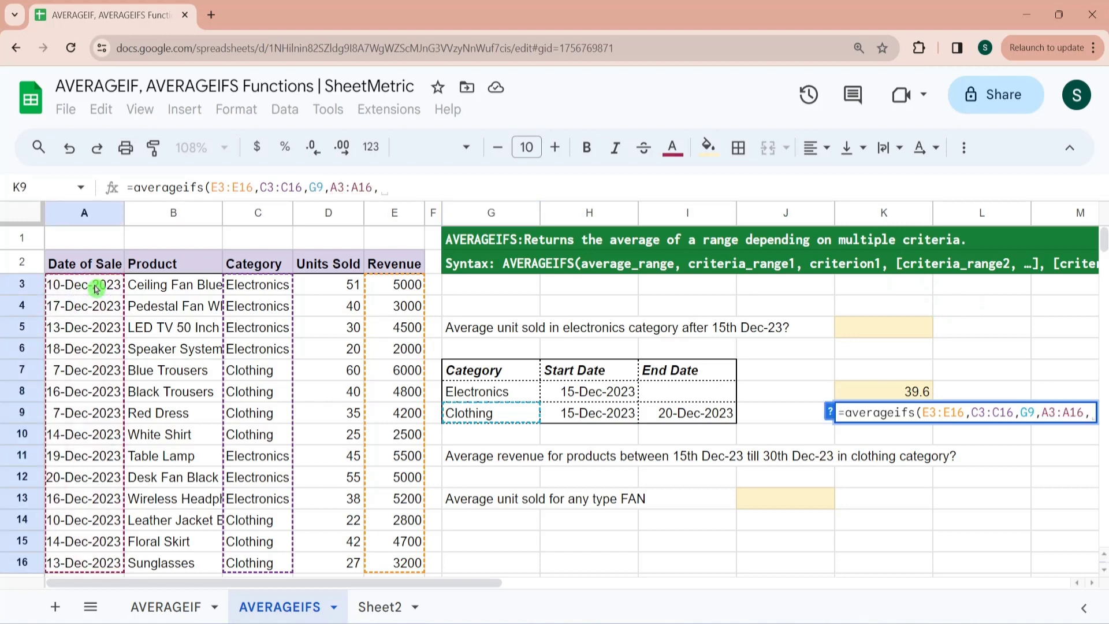
{"action": "type", "text": "\""}
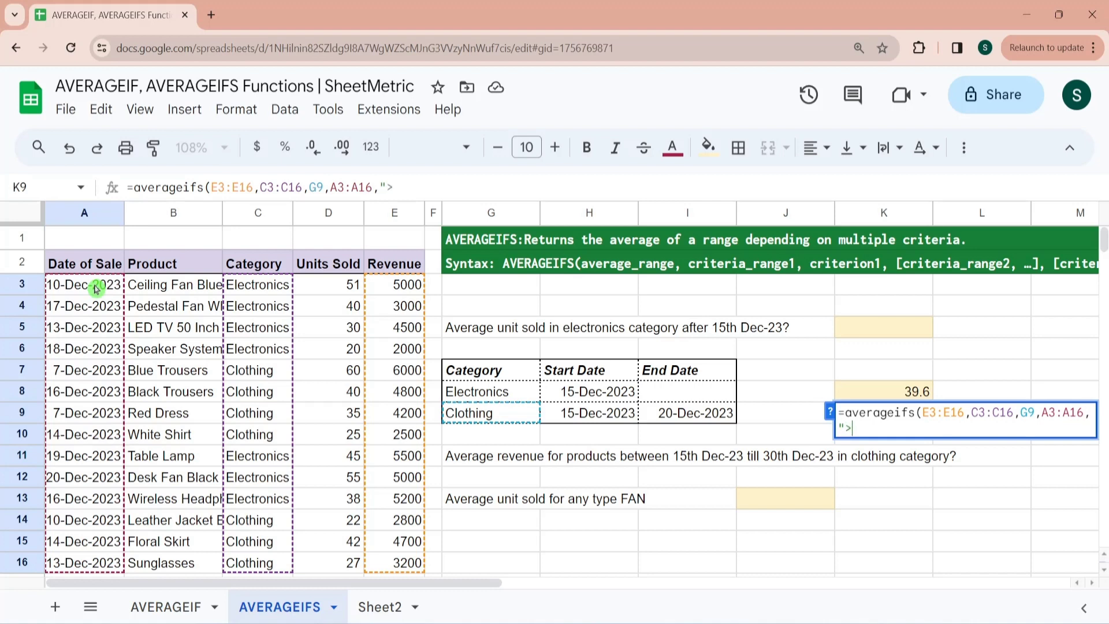
{"action": "type", "text": ">\"&"}
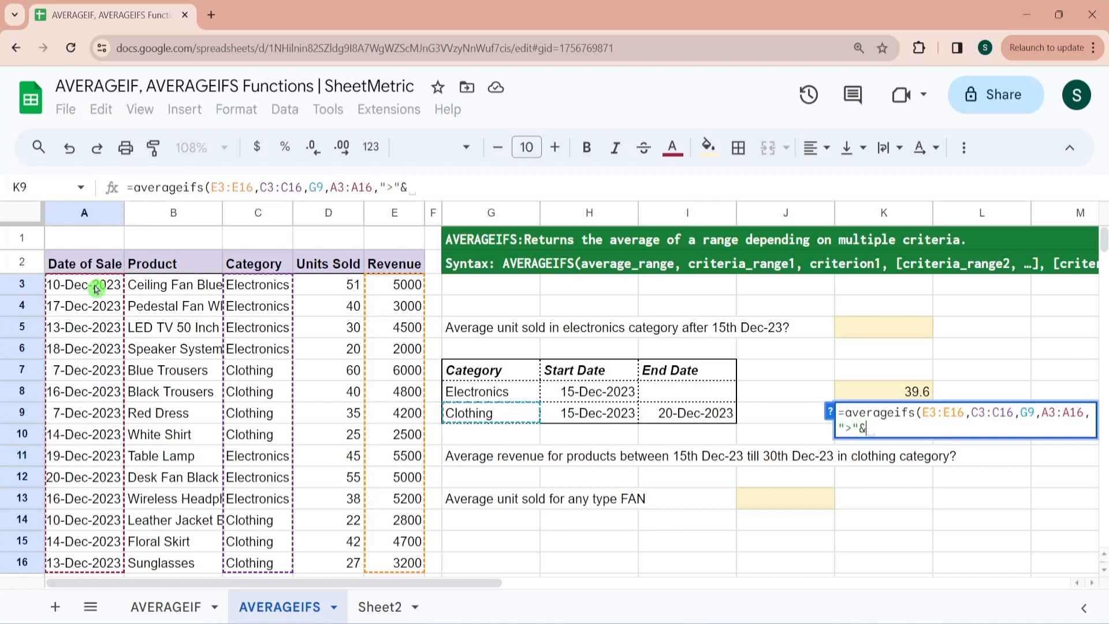
{"action": "left_click", "coordinate": [597, 414]}
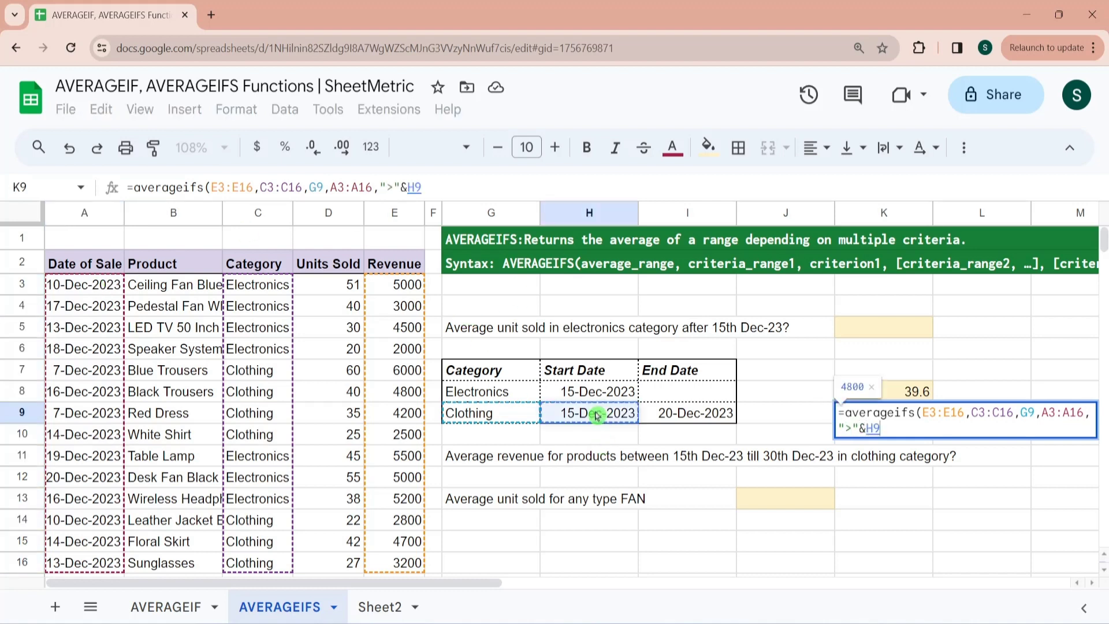
{"action": "type", "text": ","}
- Complete the K9 formula with Date of Sale A3:A16 as the third criteria range and "<"&I9 as its criterion
{"action": "left_click", "coordinate": [92, 293]}
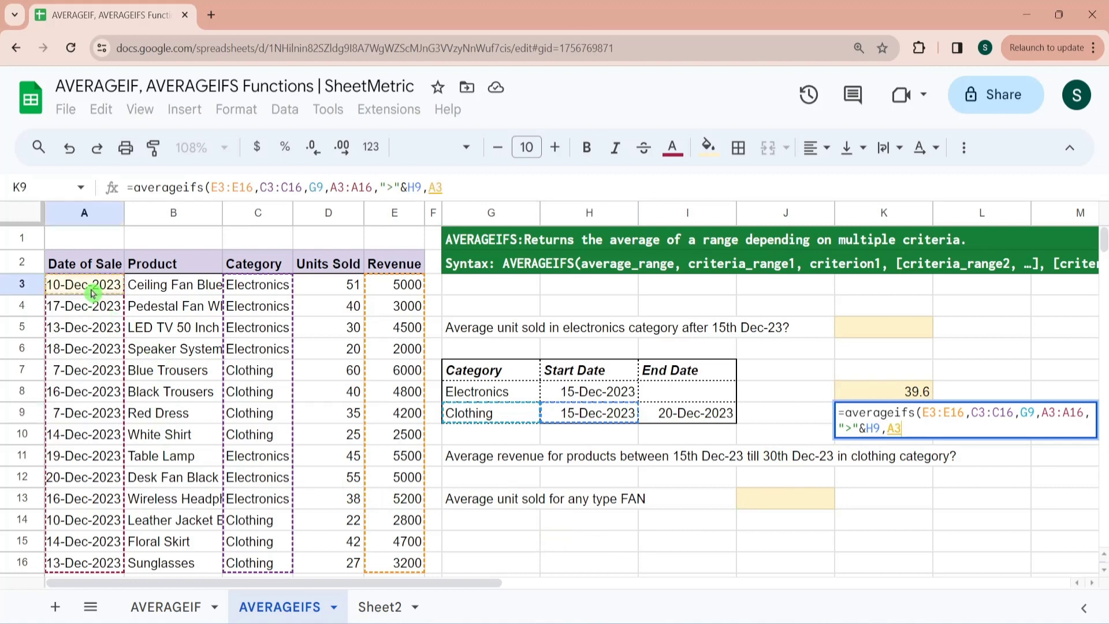
{"action": "key", "text": "ctrl+shift+Down"}
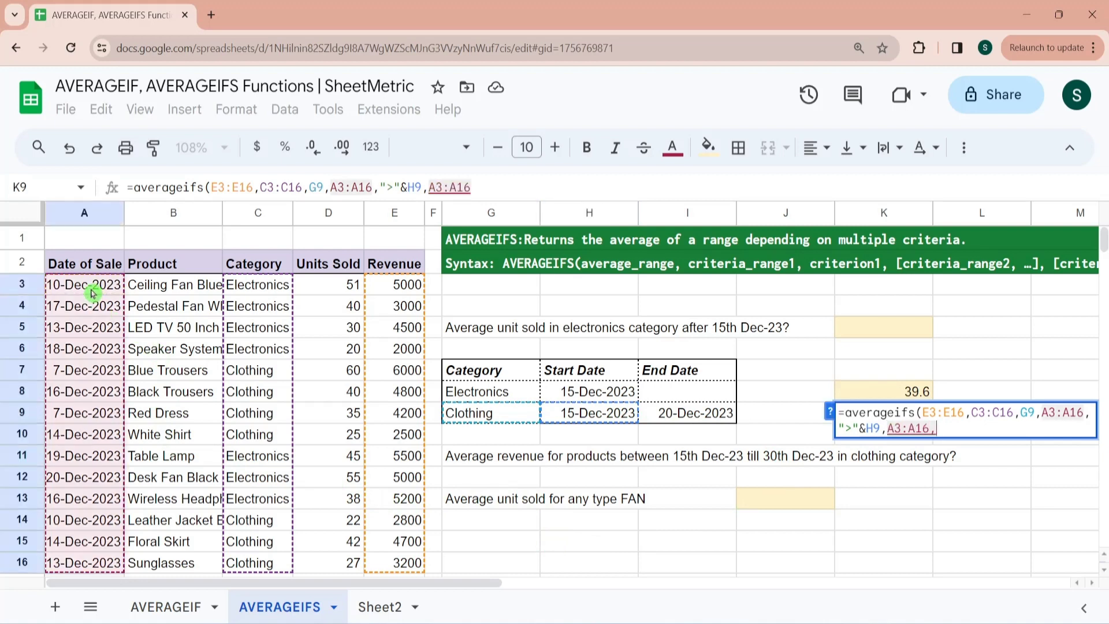
{"action": "type", "text": ","}
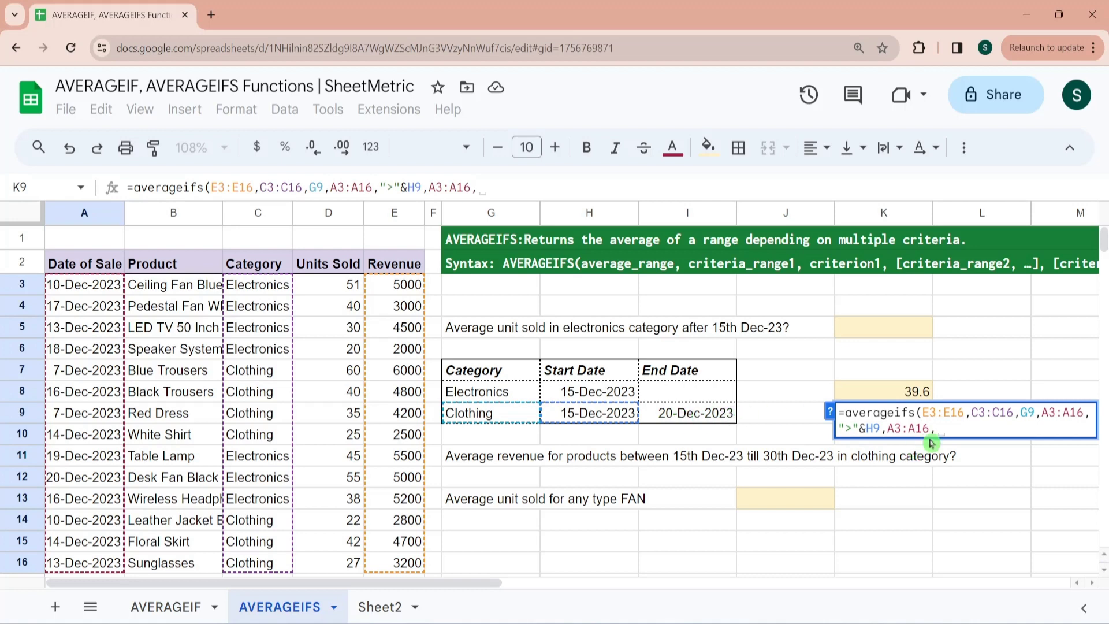
{"action": "type", "text": "\""}
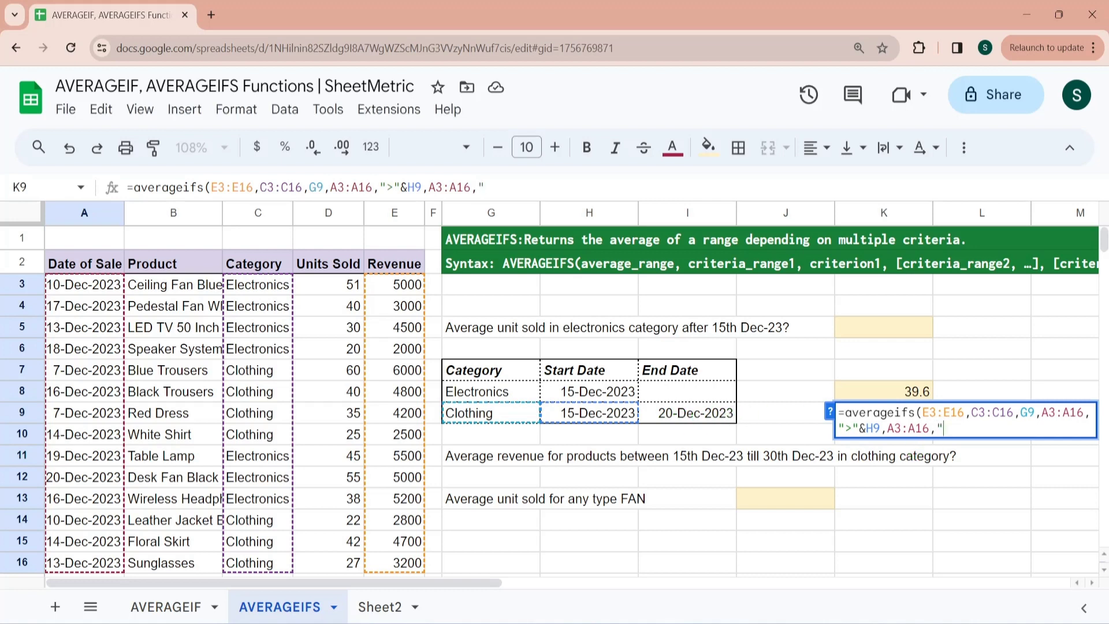
{"action": "type", "text": "<\"&"}
{"action": "left_click", "coordinate": [709, 413]}
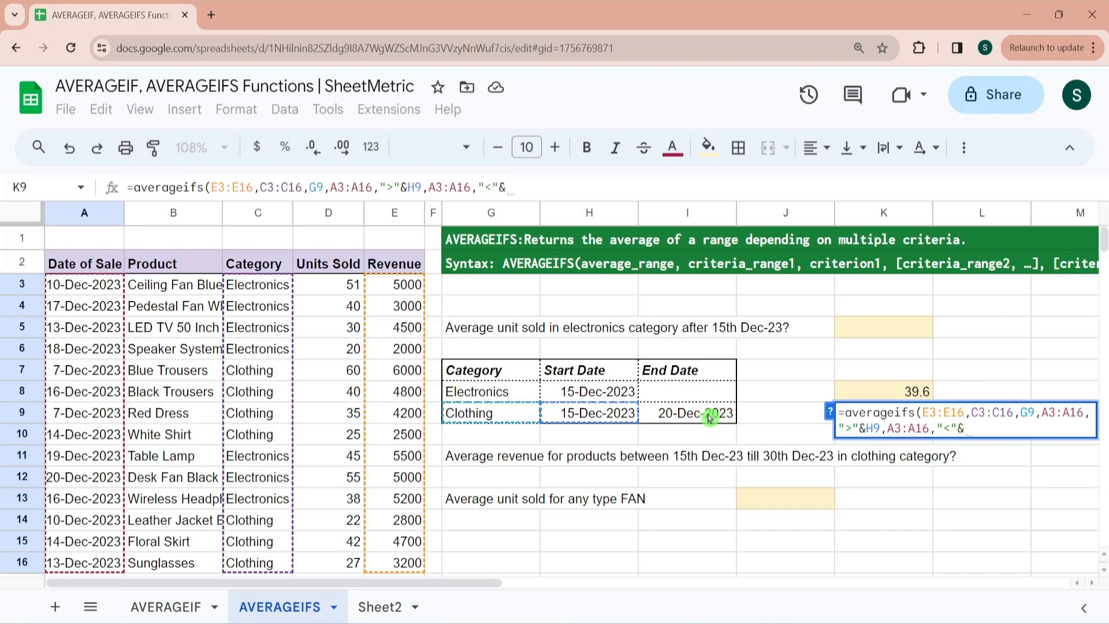
{"action": "key", "text": "Return"}
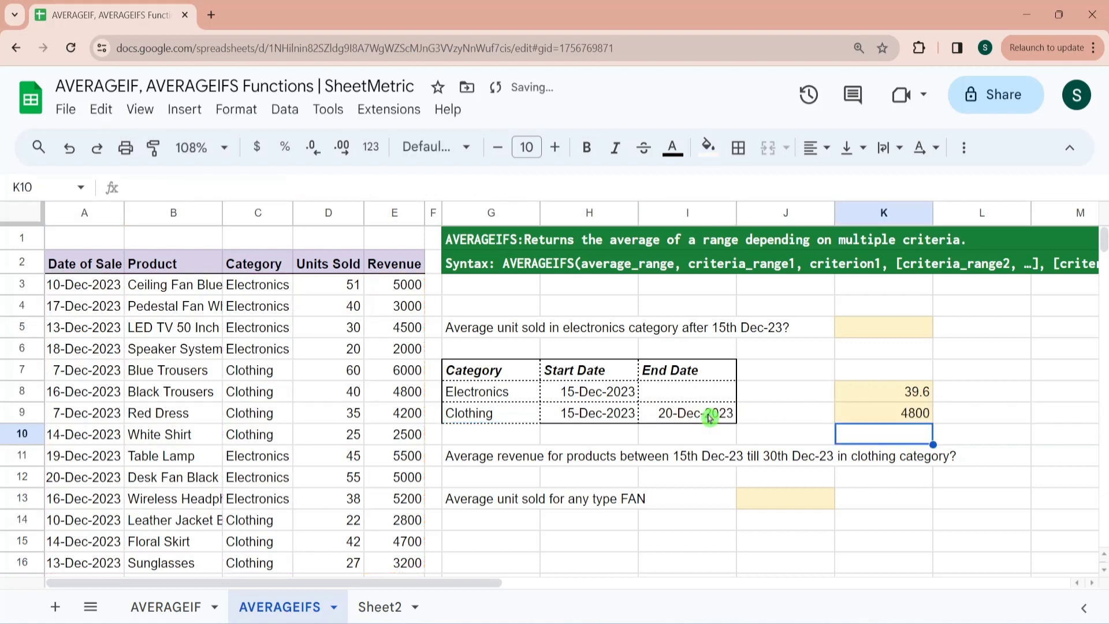
{"action": "key", "text": "Up"}
- Set the Clothing end date in I9 to 30-Dec-2023 and check the Black Trousers revenue in E8 against K9
{"action": "double_click", "coordinate": [709, 415]}
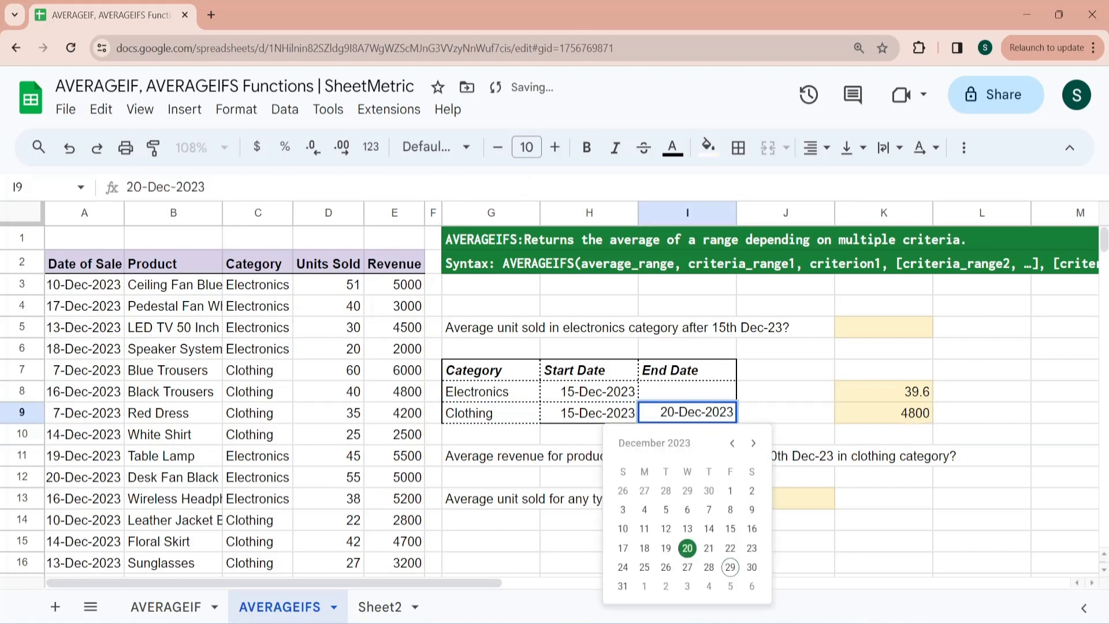
{"action": "left_click", "coordinate": [750, 568]}
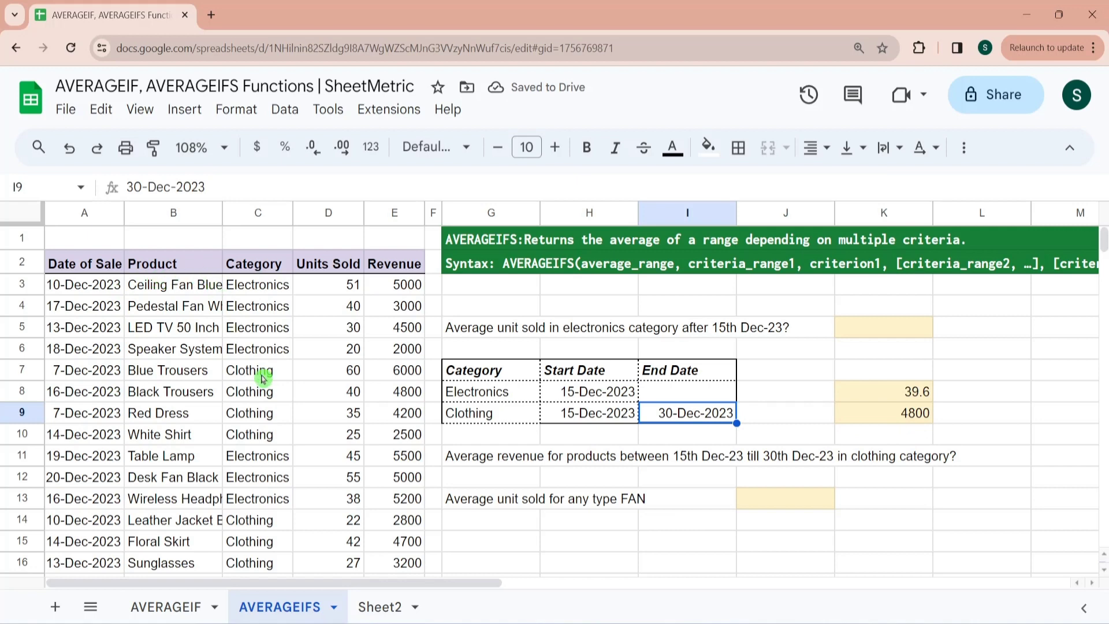
{"action": "left_click", "coordinate": [396, 394]}
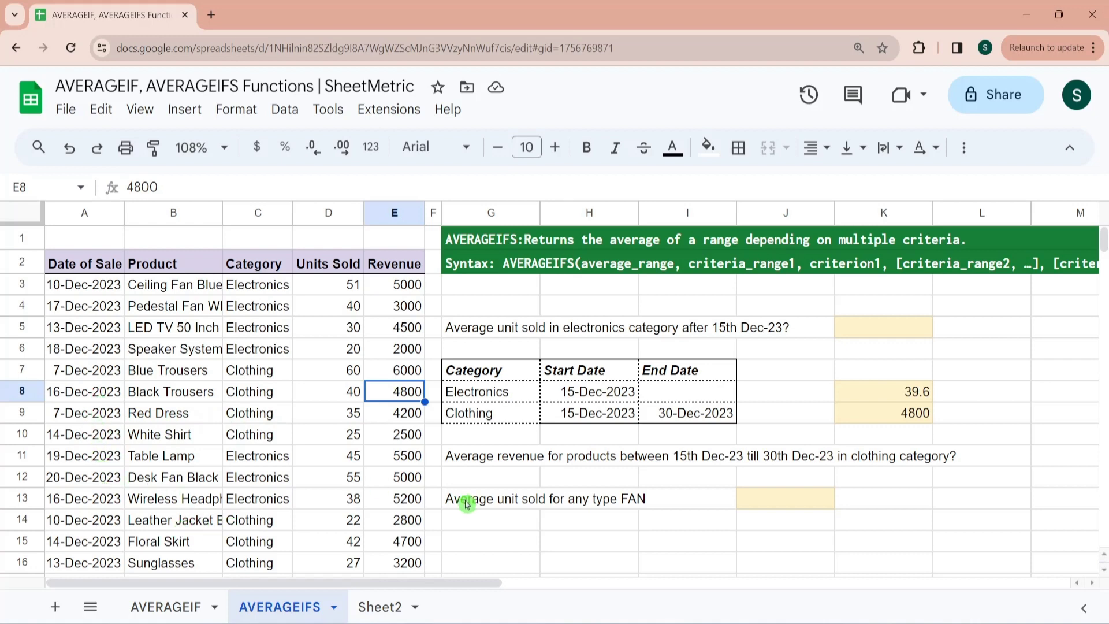
- Review the K9 formula, the question in G13 about average units sold for any fan, and the product names in column B
{"action": "left_click", "coordinate": [915, 416]}
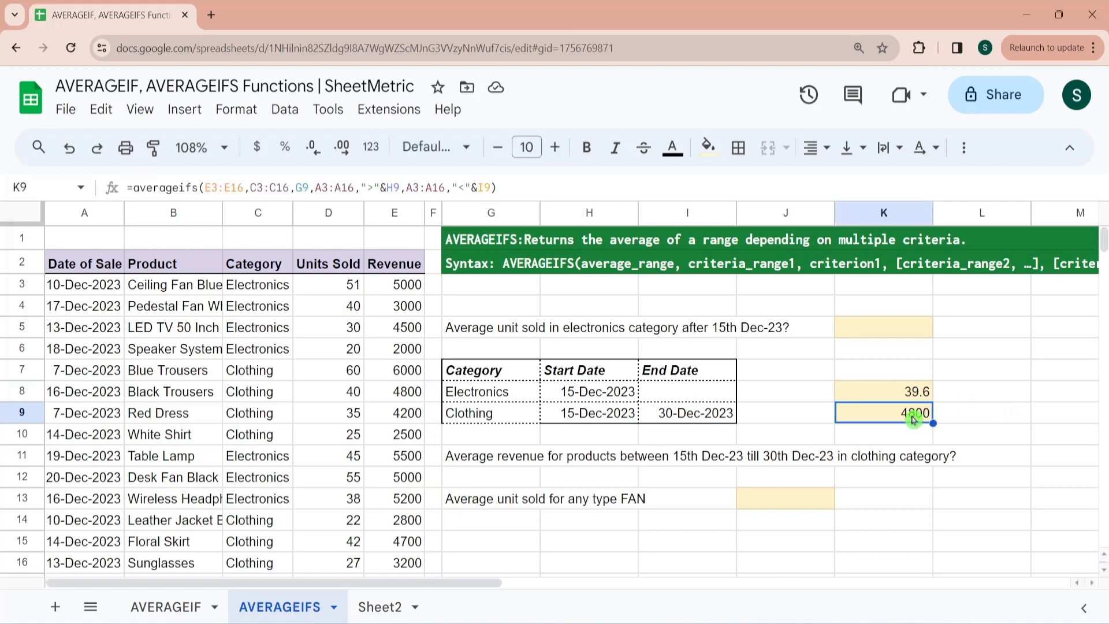
{"action": "left_click", "coordinate": [790, 500]}
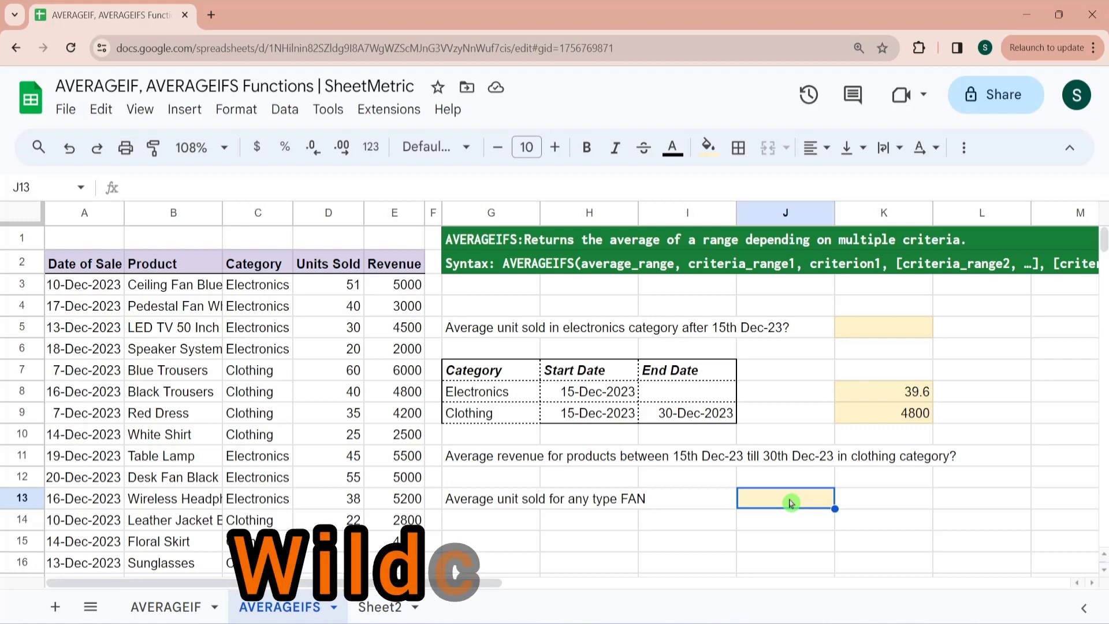
{"action": "left_click", "coordinate": [508, 500]}
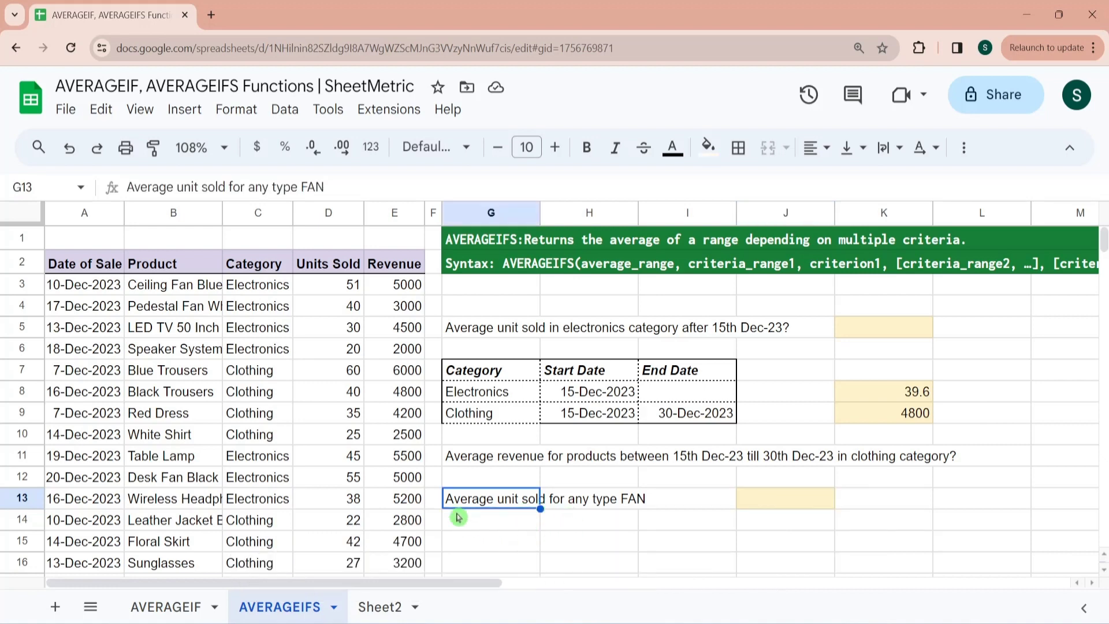
{"action": "left_click", "coordinate": [194, 288]}
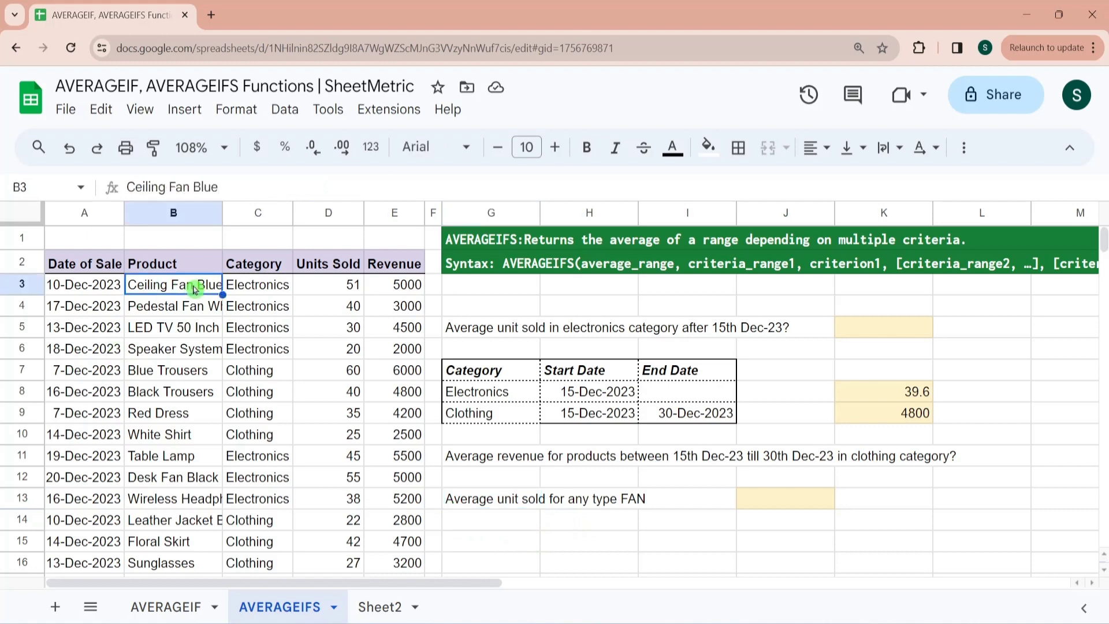
{"action": "key", "text": "Down"}
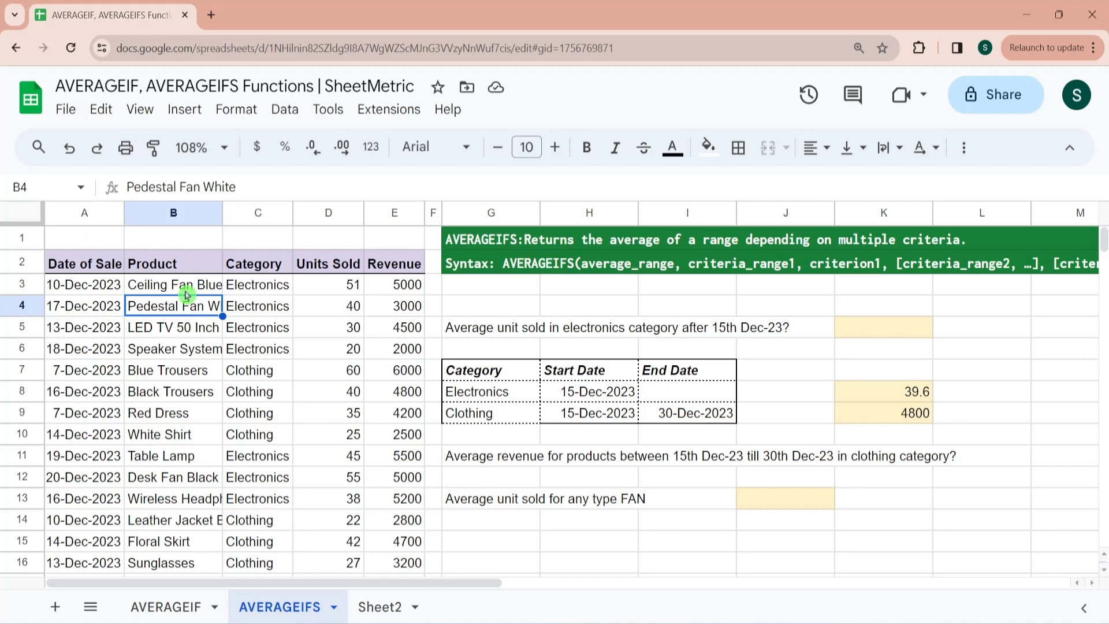
{"action": "left_click", "coordinate": [185, 497]}
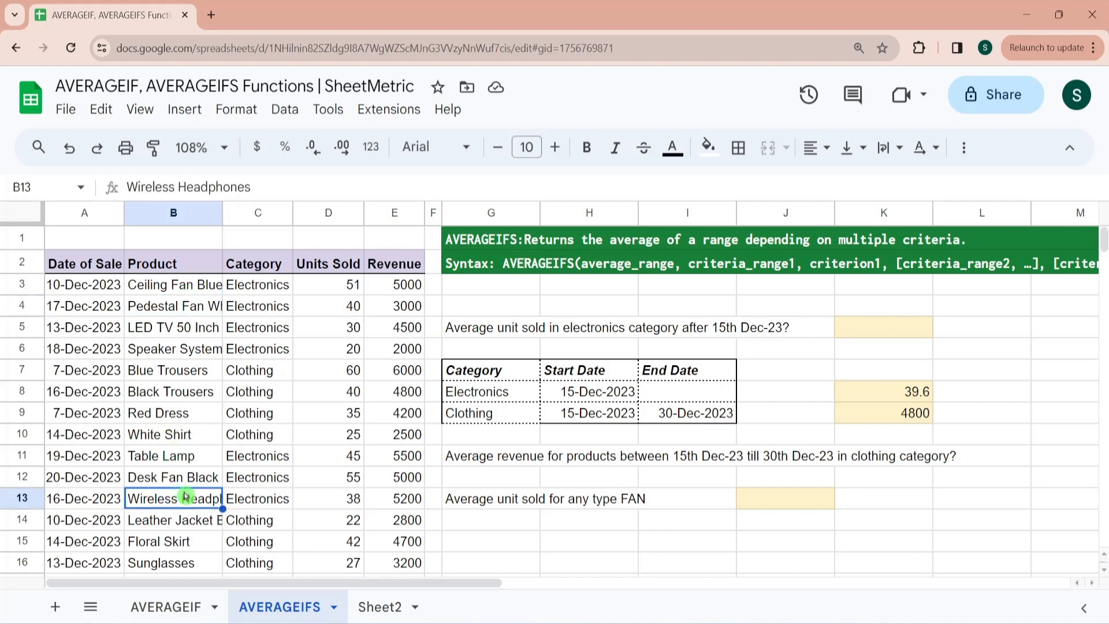
- Start an AVERAGEIFS formula in J13 with the Units Sold values D3:D16 as the average range
{"action": "left_click", "coordinate": [775, 501]}
{"action": "type", "text": "="}
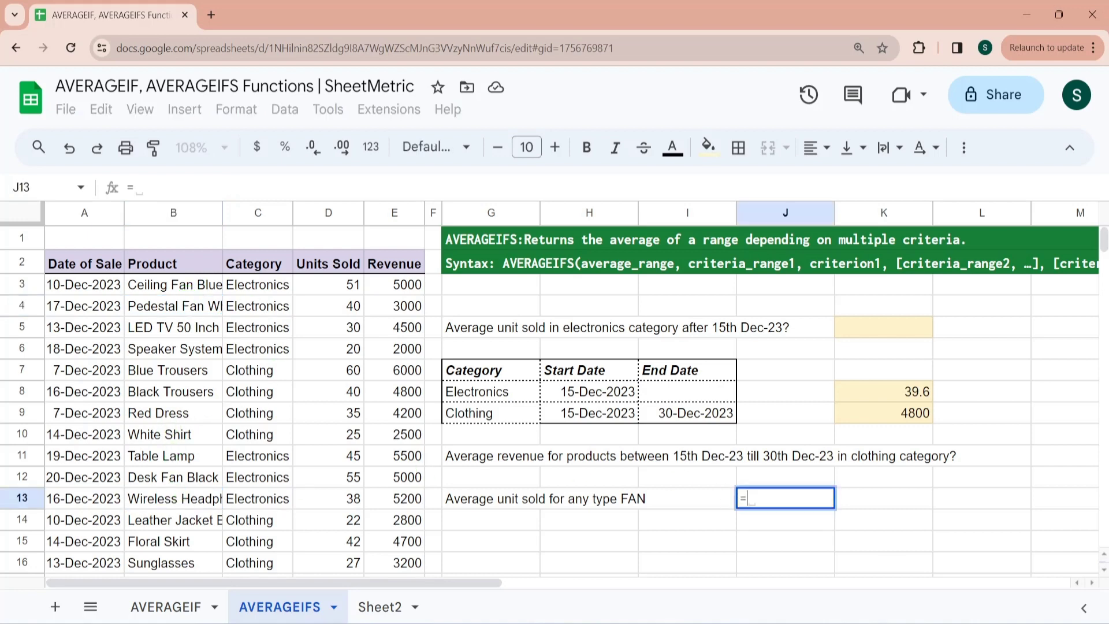
{"action": "type", "text": "averg"}
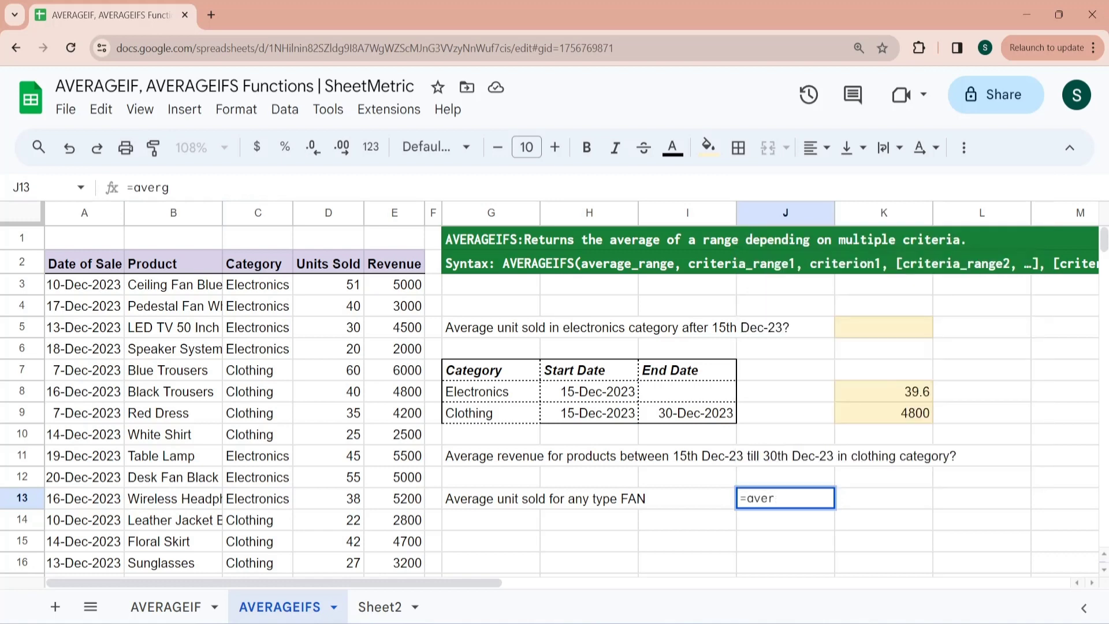
{"action": "type", "text": "age"}
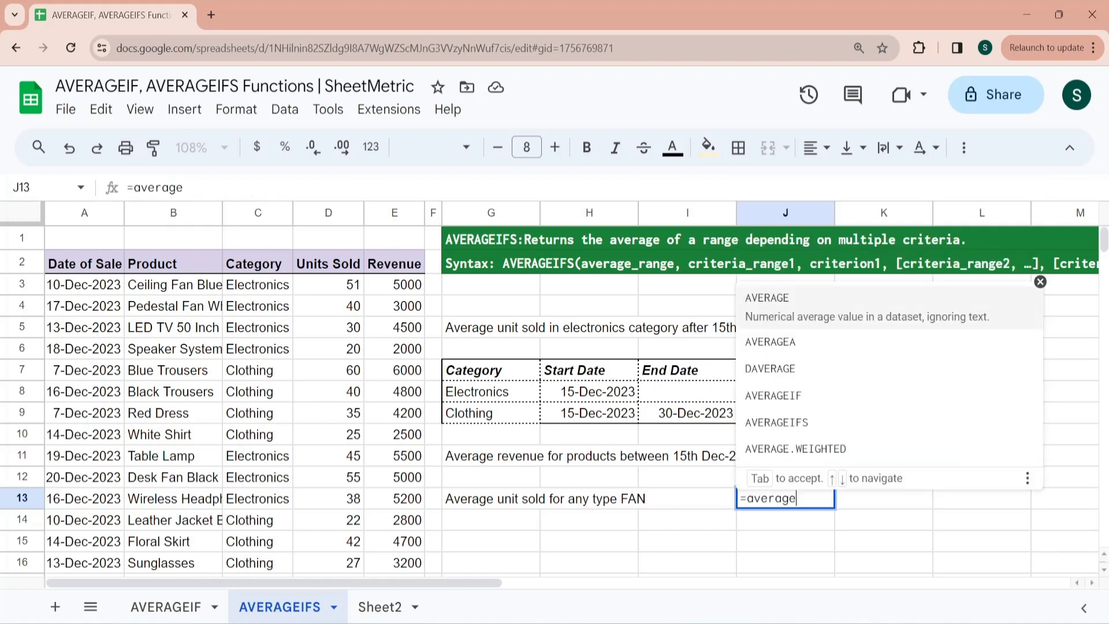
{"action": "type", "text": "ifs"}
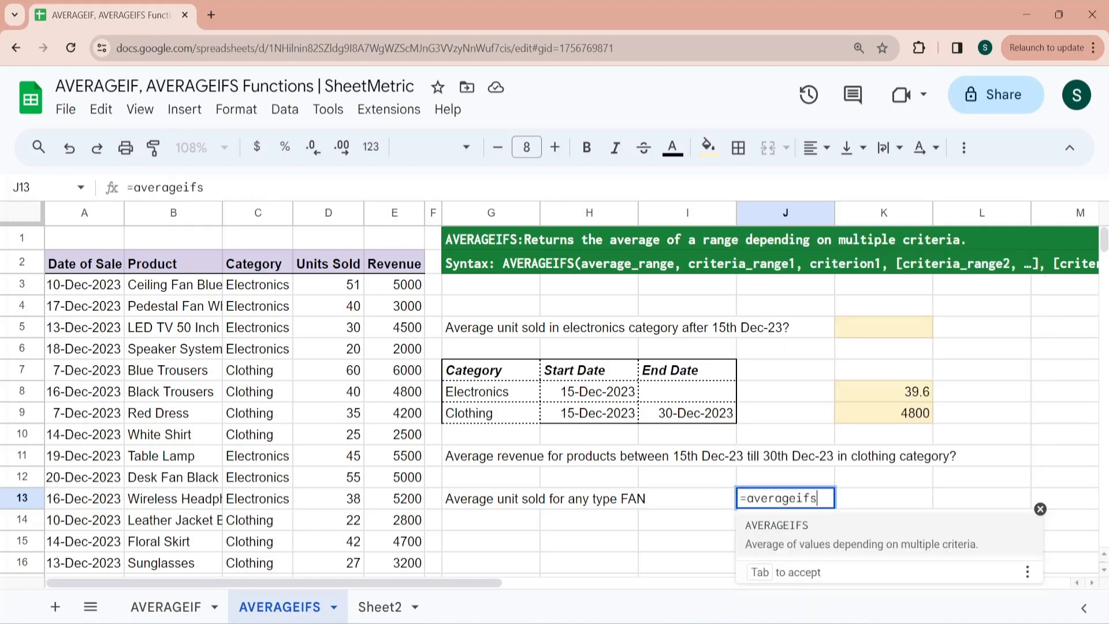
{"action": "left_click", "coordinate": [814, 536]}
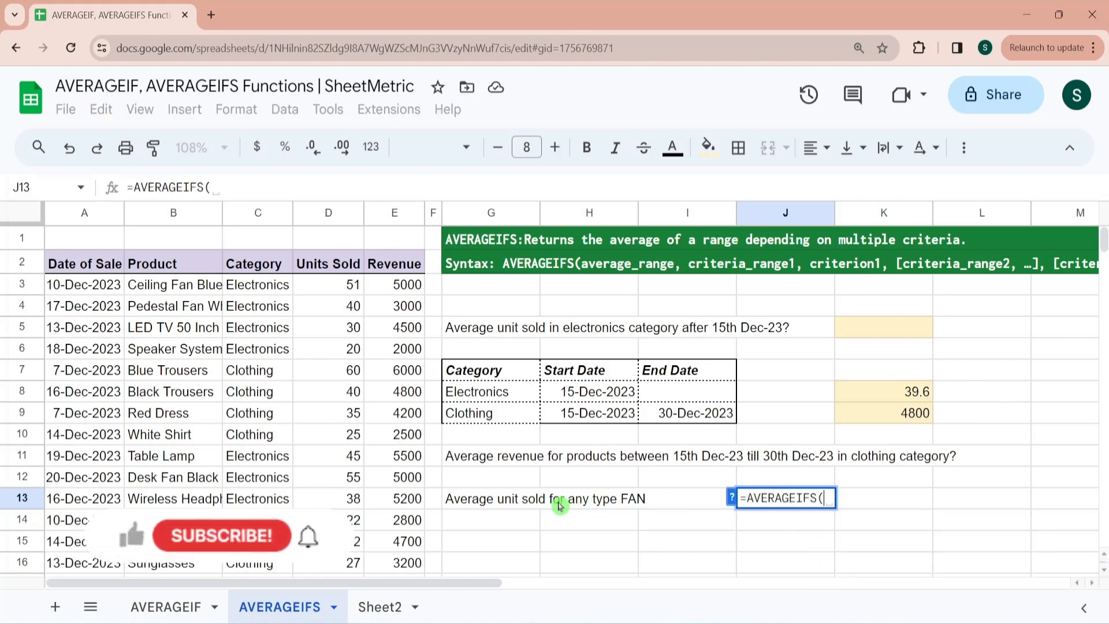
{"action": "left_click", "coordinate": [337, 290]}
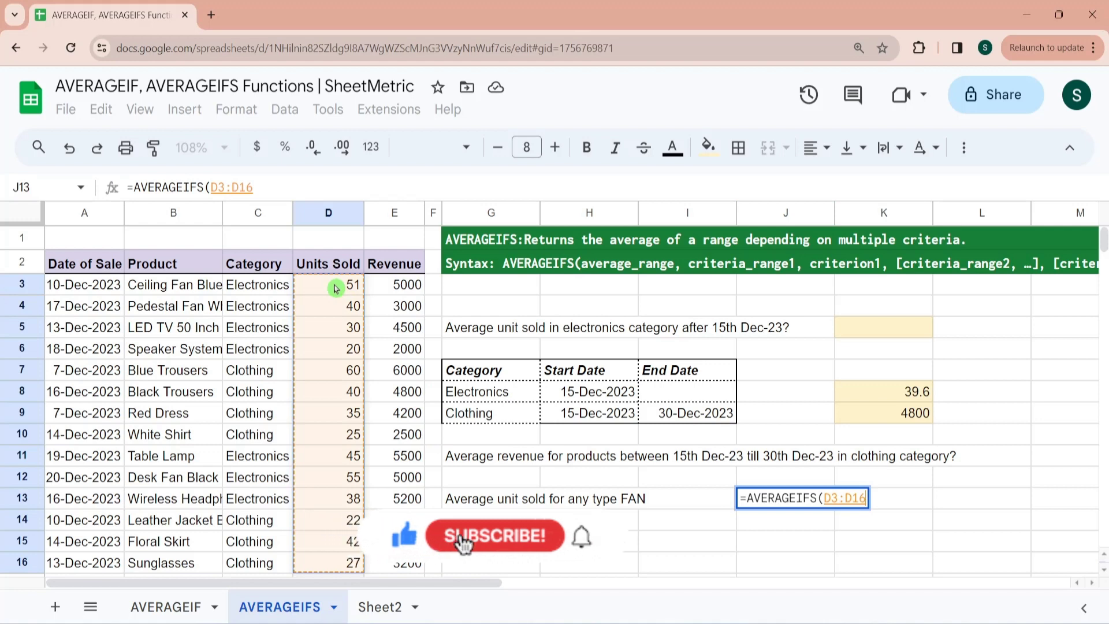
{"action": "type", "text": ","}
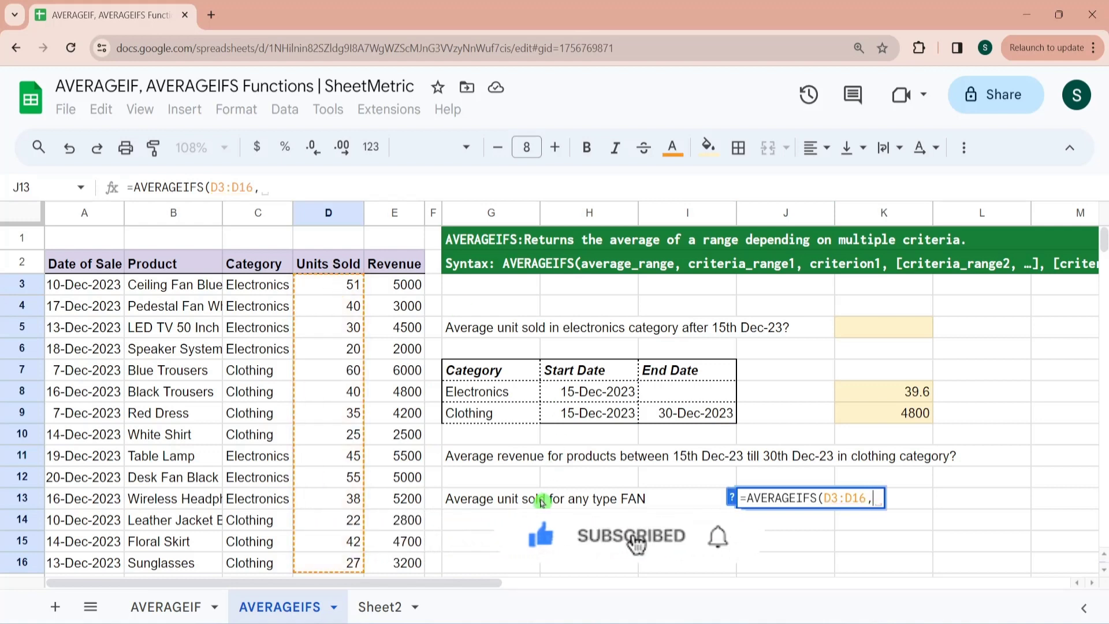
- Complete the J13 formula with the Product names B3:B16 as the criteria range and the wildcard criterion "*FAN*"
{"action": "left_click", "coordinate": [203, 286]}
{"action": "key", "text": "ctrl+shift+Down"}
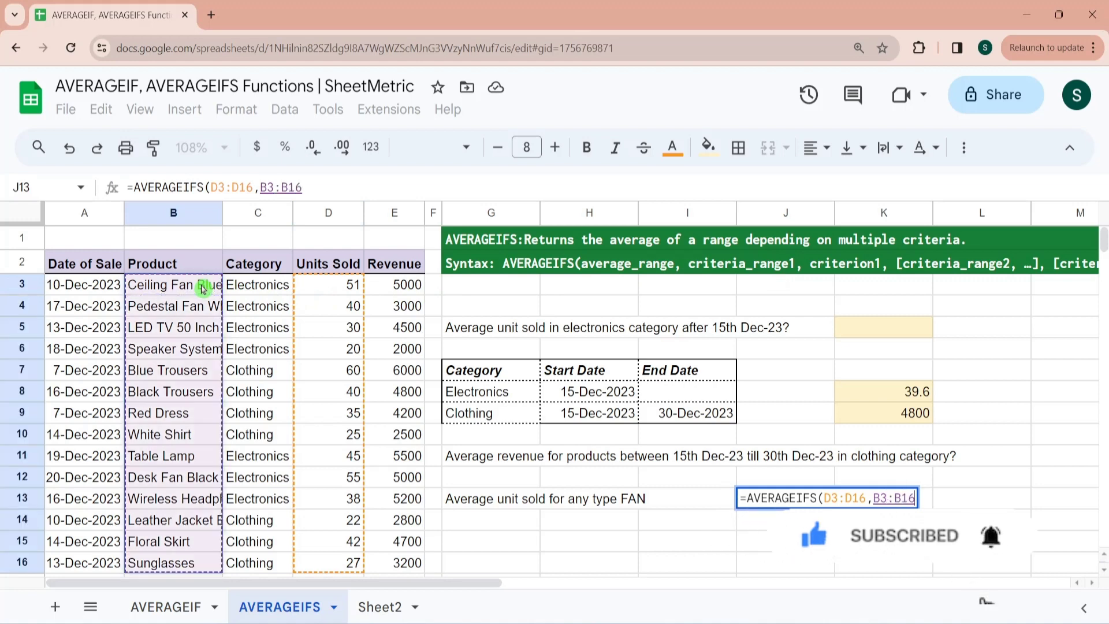
{"action": "type", "text": ","}
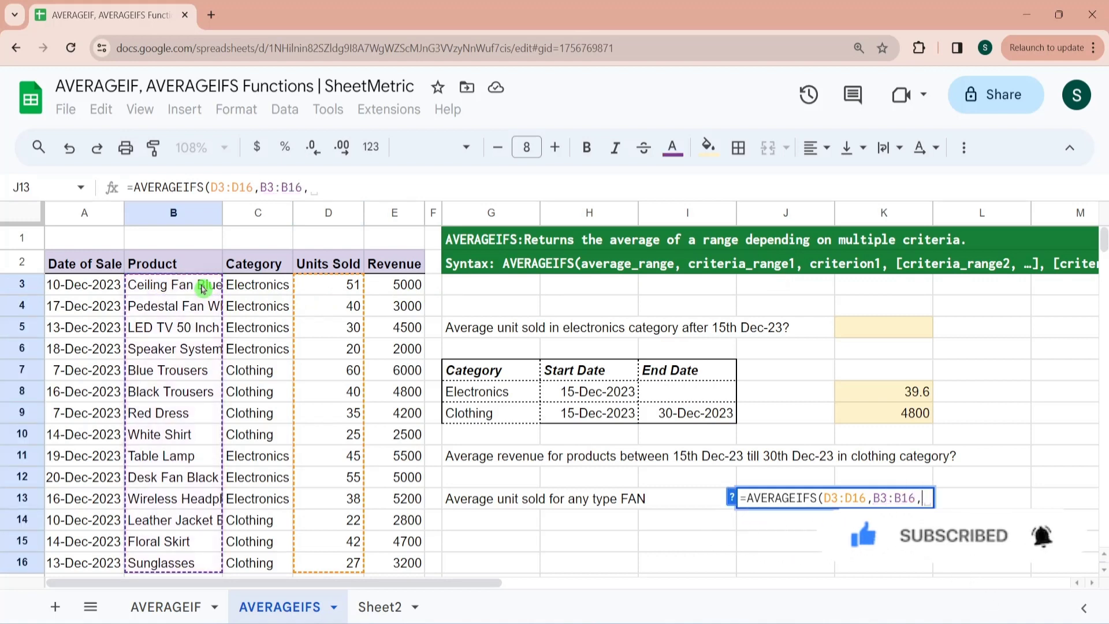
{"action": "type", "text": "\"*"}
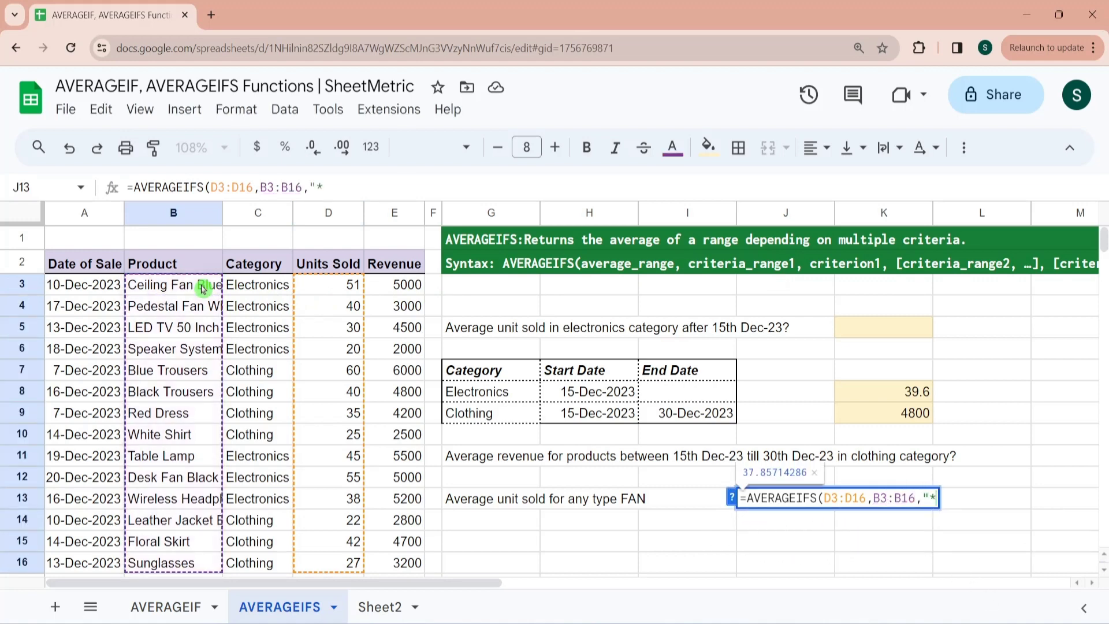
{"action": "type", "text": "FA"}
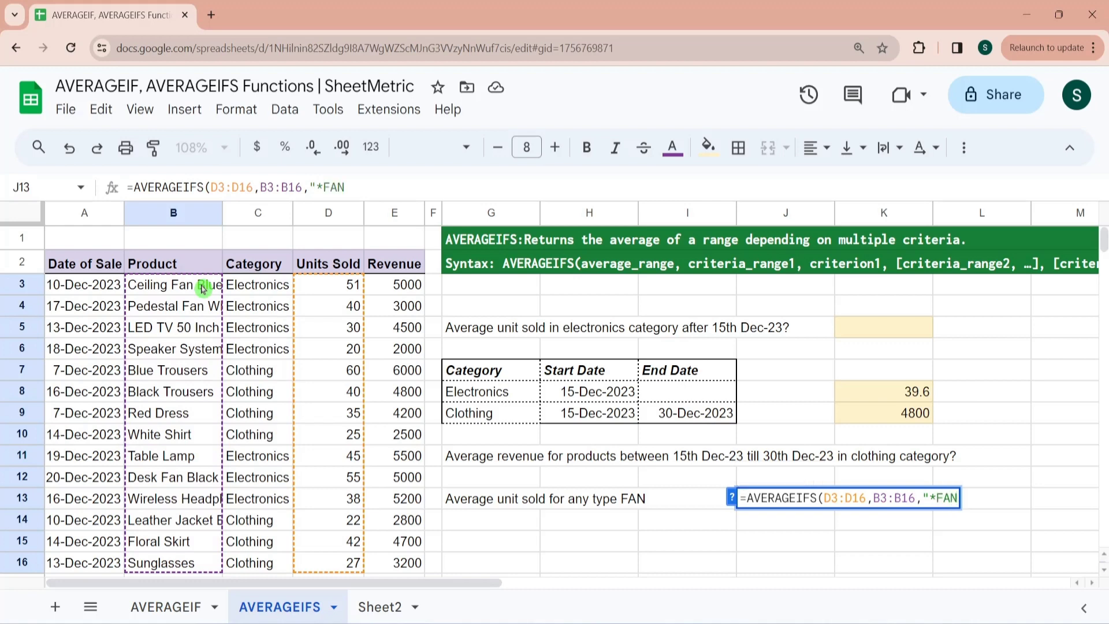
{"action": "type", "text": "N*\")"}
{"action": "key", "text": "Return"}
{"action": "left_click", "coordinate": [785, 498]}
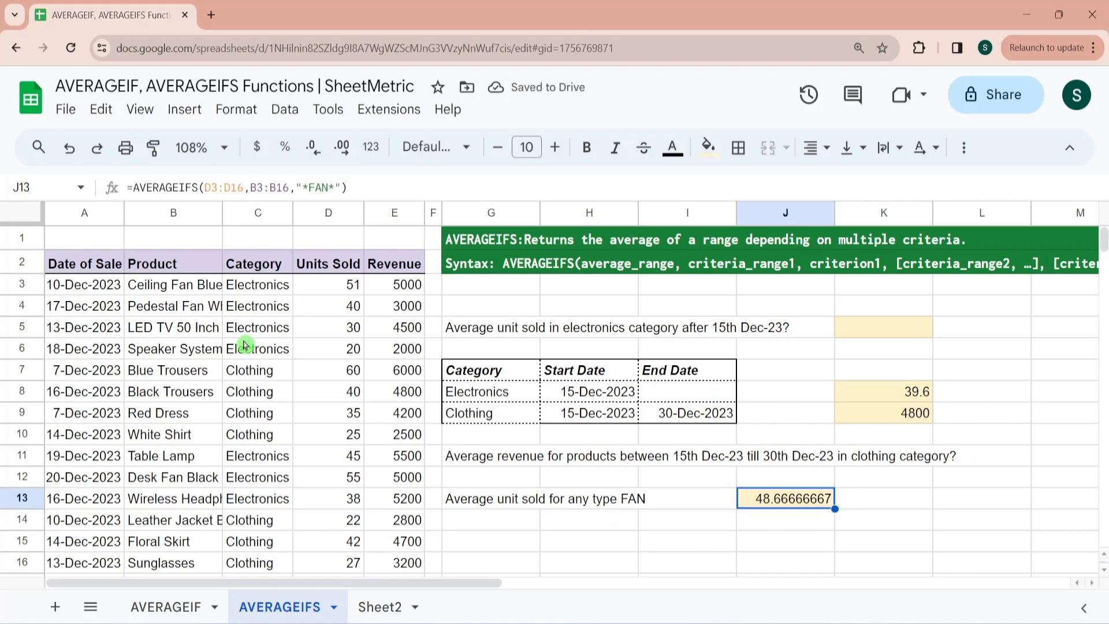
- Check the J13 result against the average of the fan products' Units Sold cells D3, D4 and D12
{"action": "left_click", "coordinate": [353, 284]}
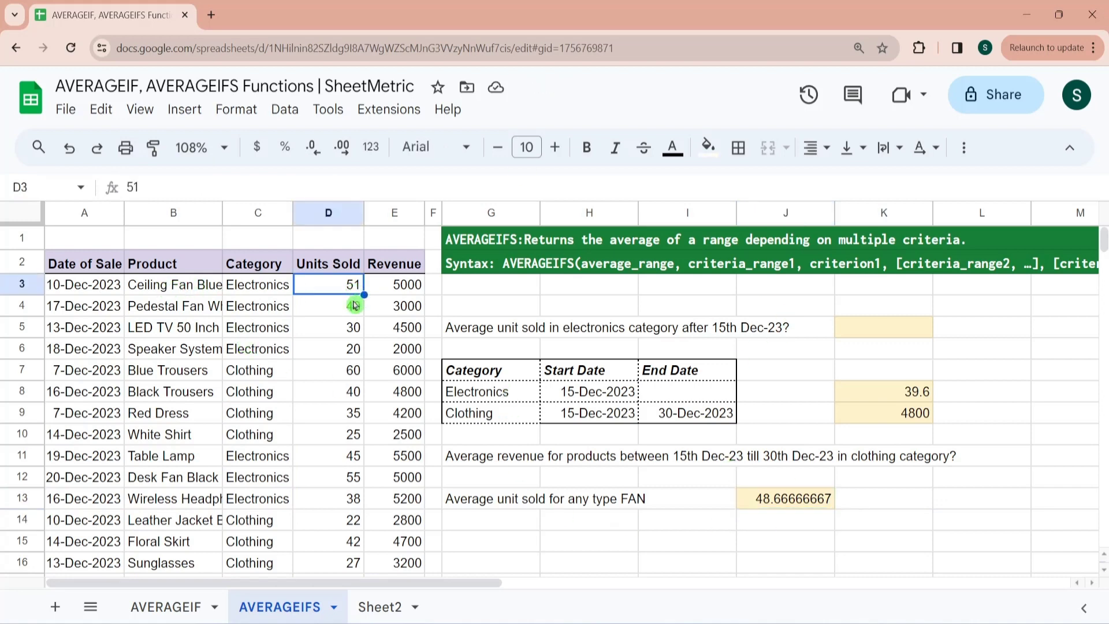
{"action": "left_click", "coordinate": [354, 306], "text": "shift"}
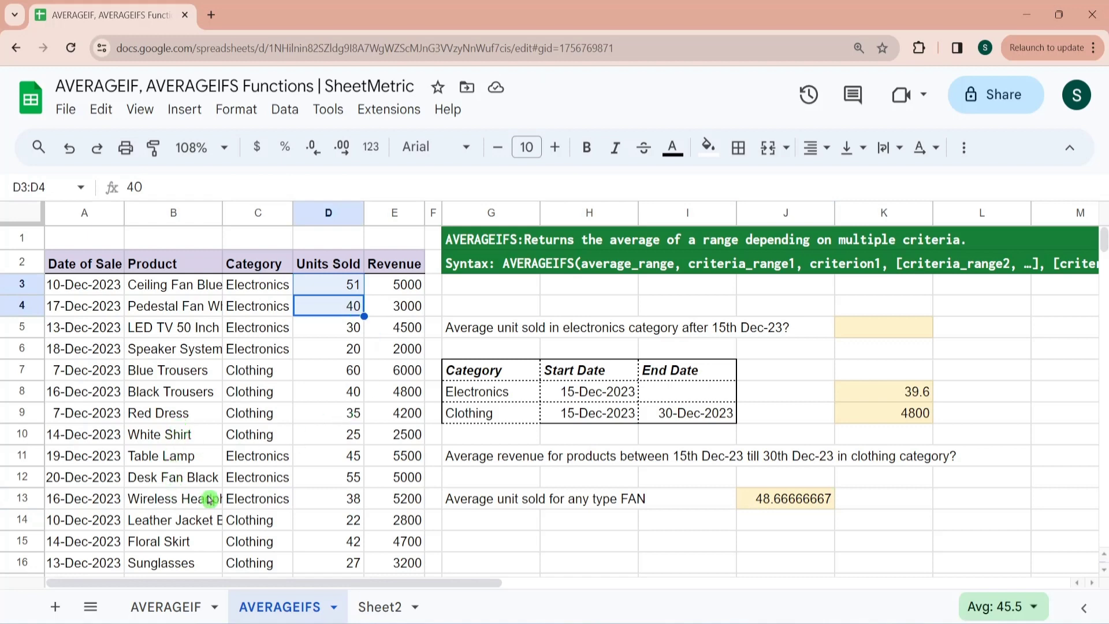
{"action": "left_click", "coordinate": [353, 477], "text": "ctrl"}
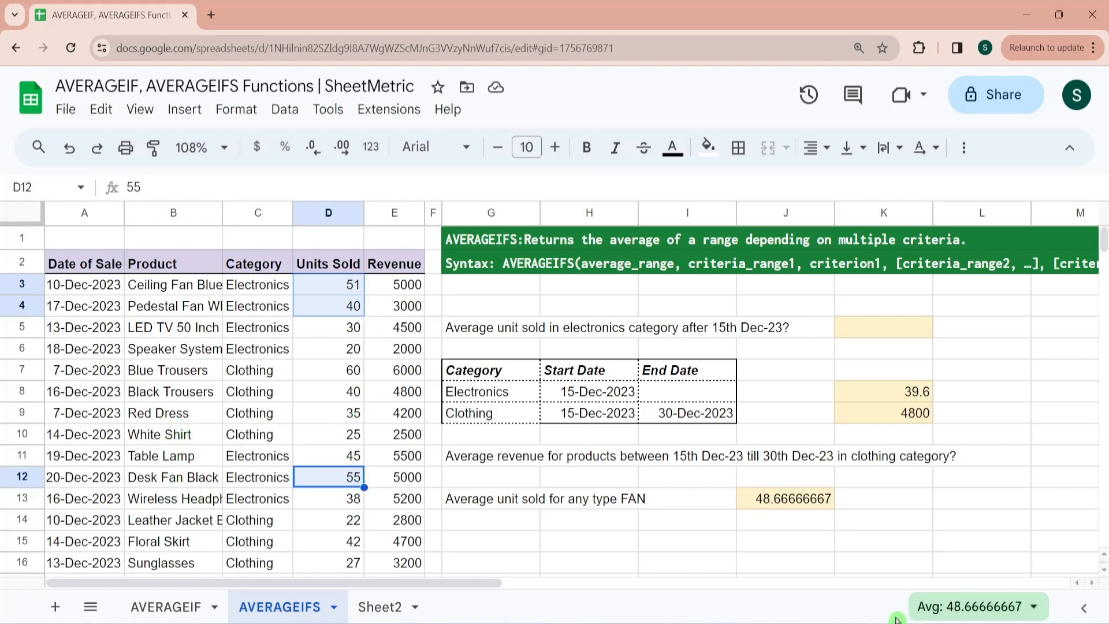